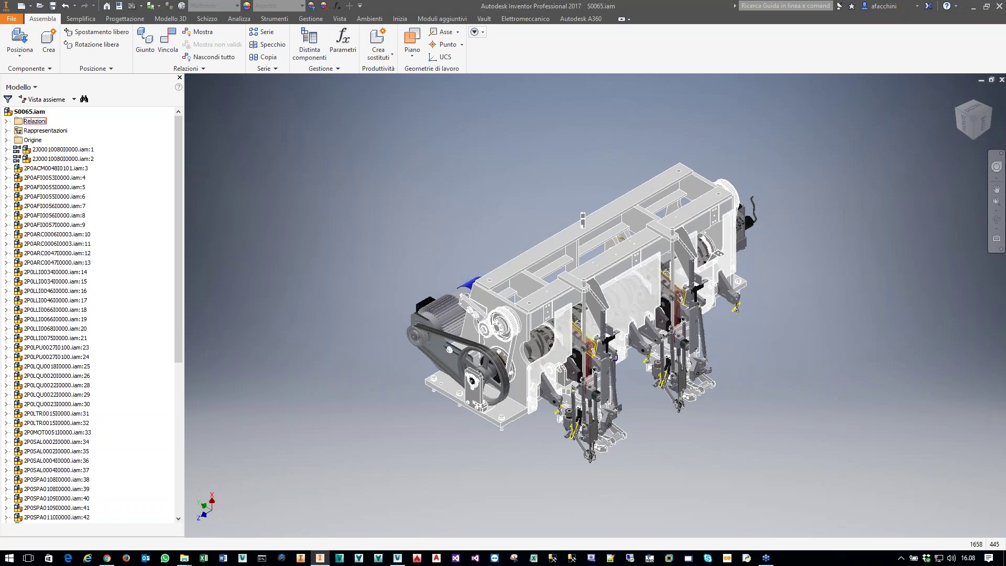
- Open the bill of materials of S0065.iam, enlarge its window and select the structure cell of 2P0TIR0034
key("Escape")
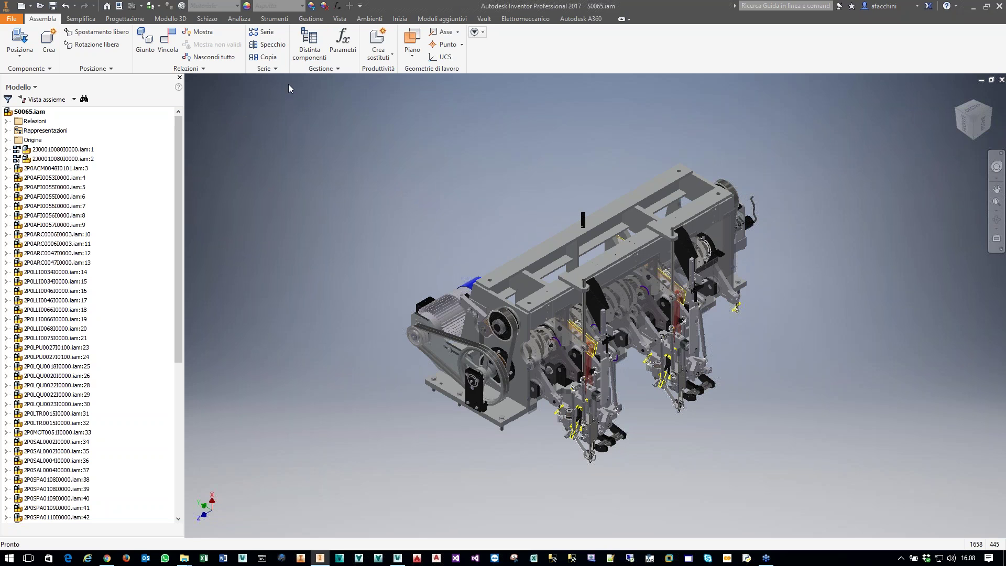
left_click(313, 42)
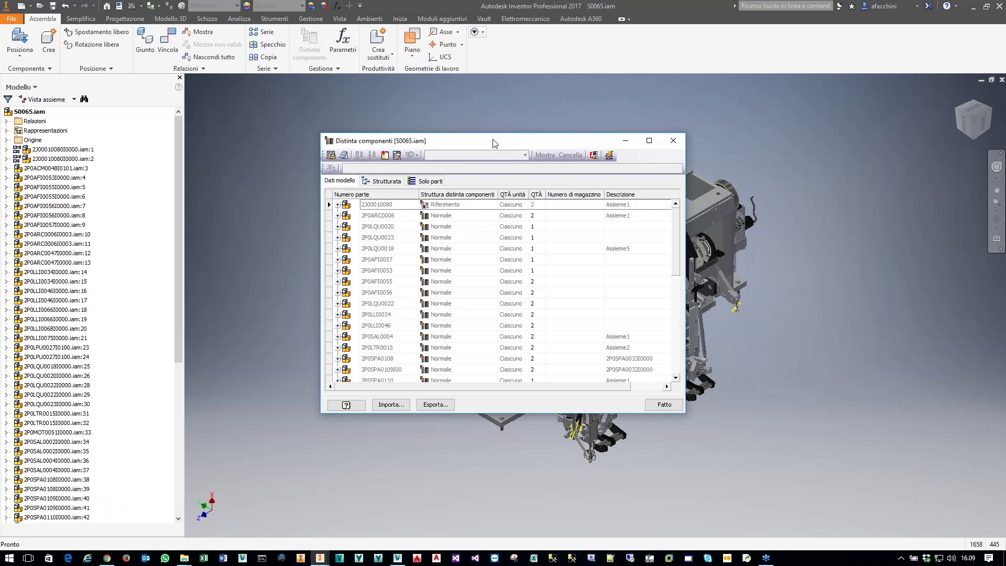
left_click_drag(475, 136, 354, 85)
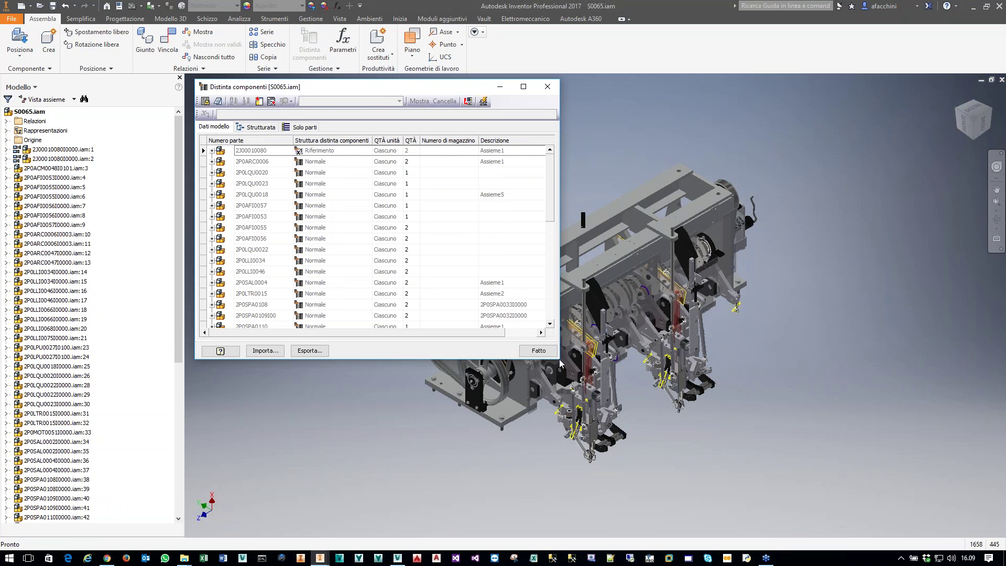
left_click_drag(564, 365, 815, 540)
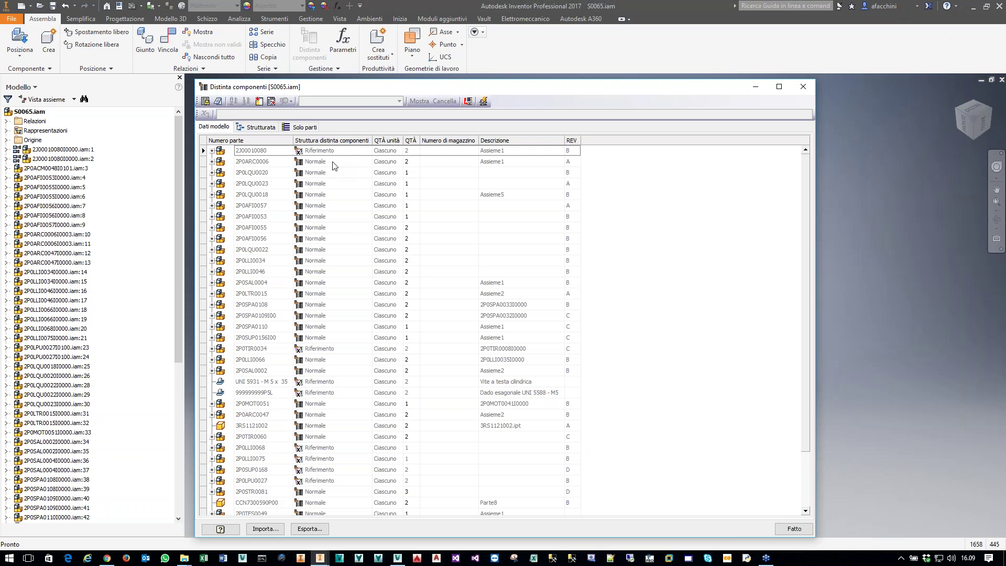
left_click(341, 350)
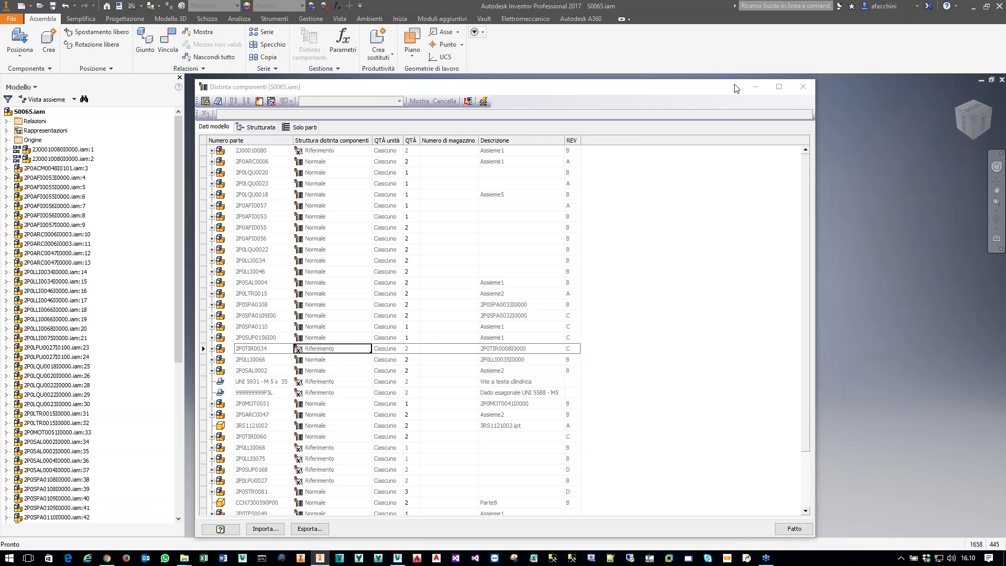
- Close the bill of materials and switch the browser from the model tree to the Vault file tree of S0065.iam
left_click(31, 115)
right_click(30, 114)
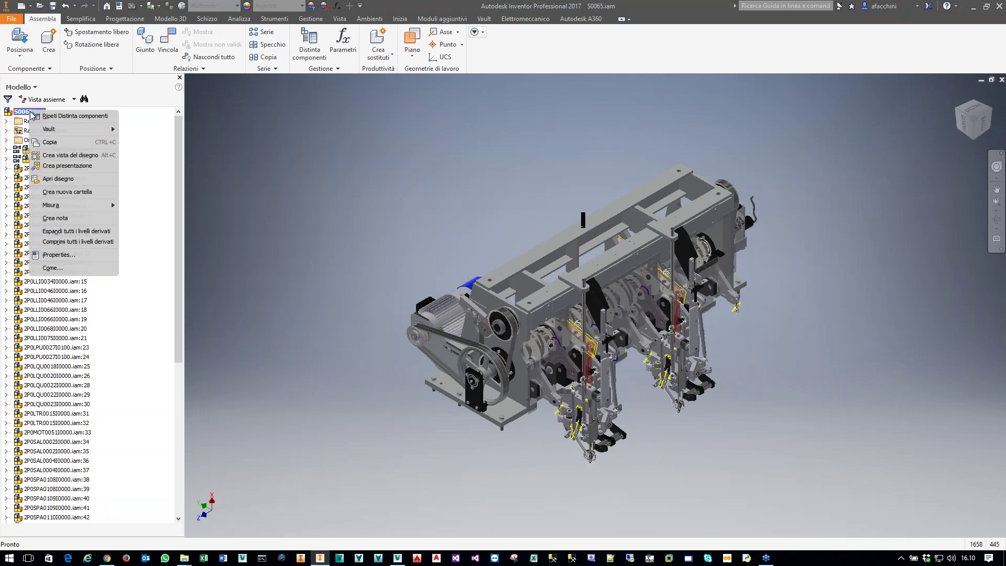
mouse_move(76, 131)
left_click(20, 87)
left_click(19, 87)
left_click(25, 133)
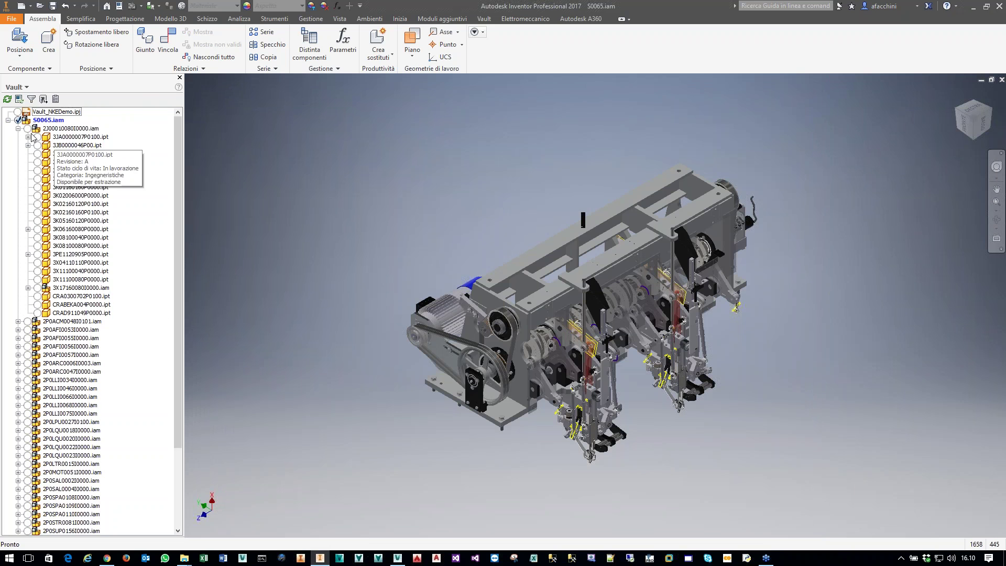
- Check out 2J00010080I0000.iam and 2P0ARC0006I0003.iam from Vault, accepting the property update for all files
left_click(63, 129)
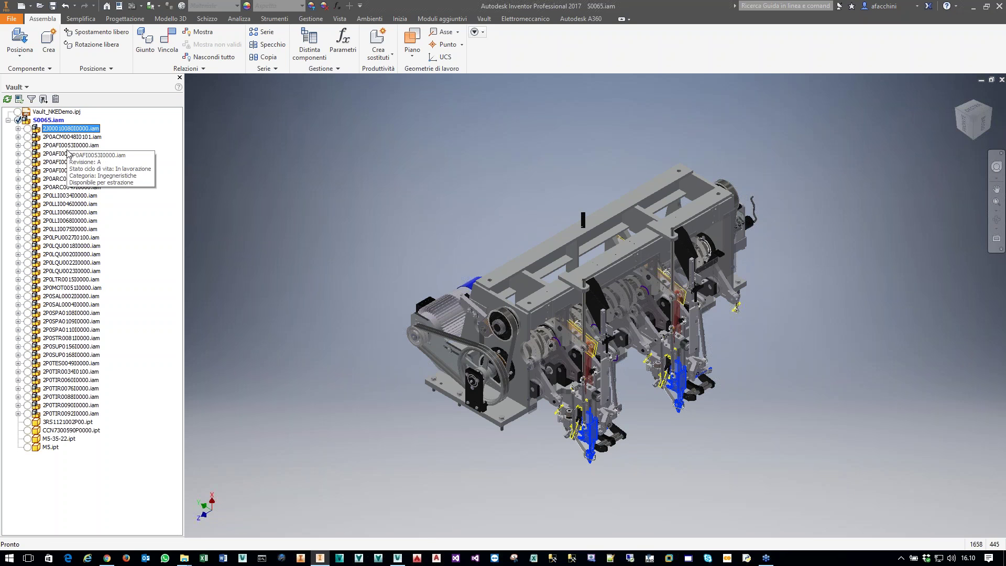
left_click(69, 180, "ctrl")
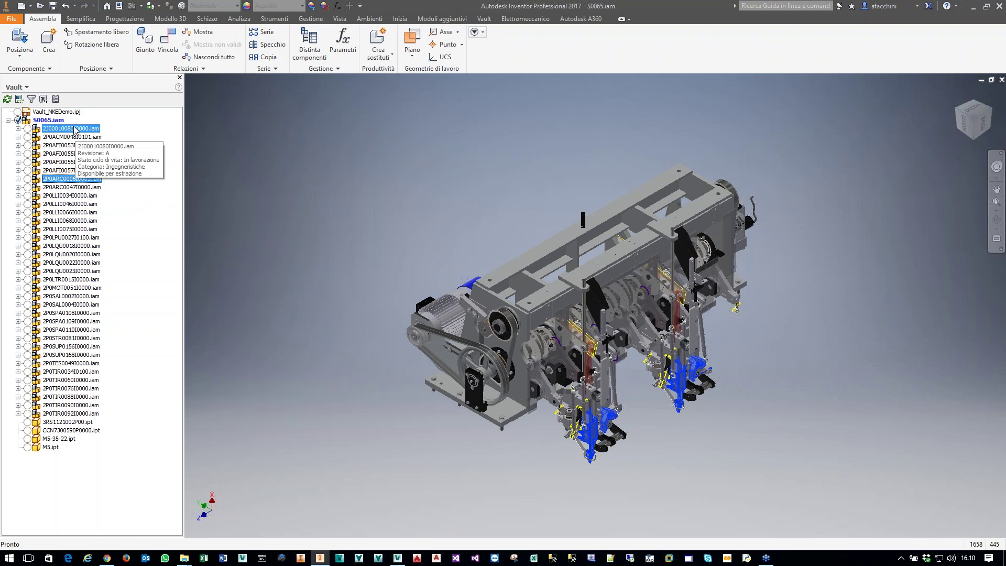
right_click(73, 129)
left_click(126, 178)
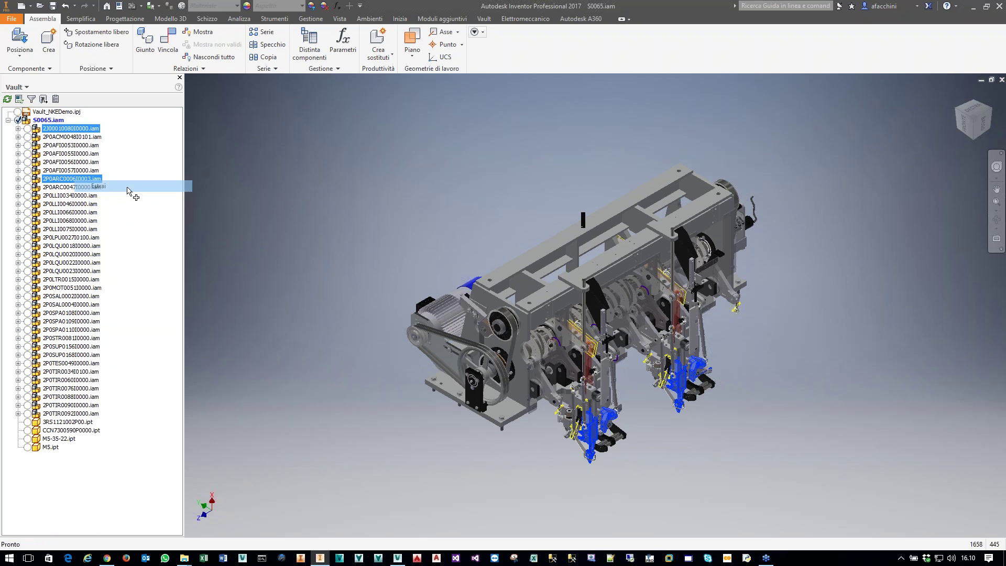
left_click(145, 88)
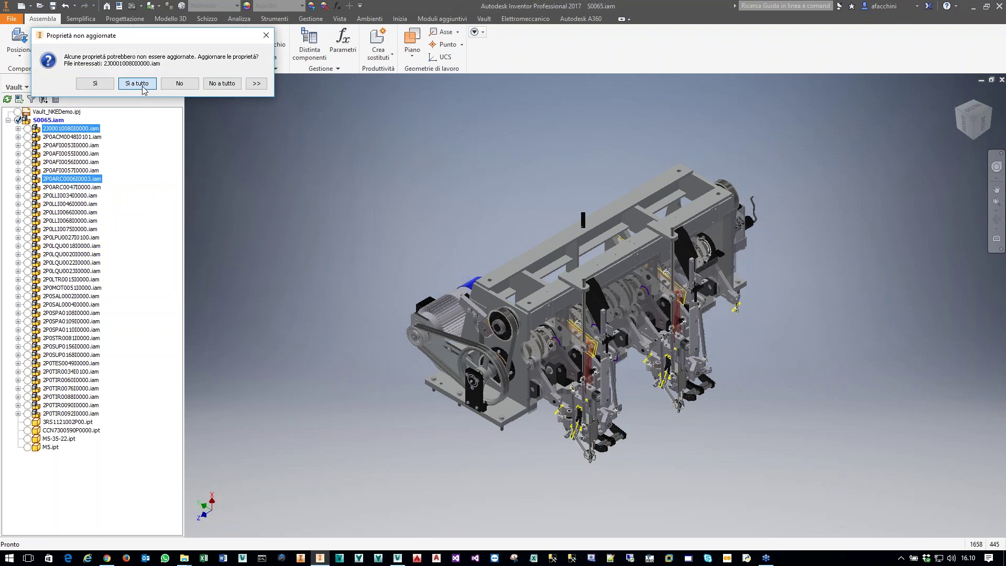
- Reopen the bill of materials and examine the available structure types for 2P0ARC0006 without changing its setting
left_click(302, 52)
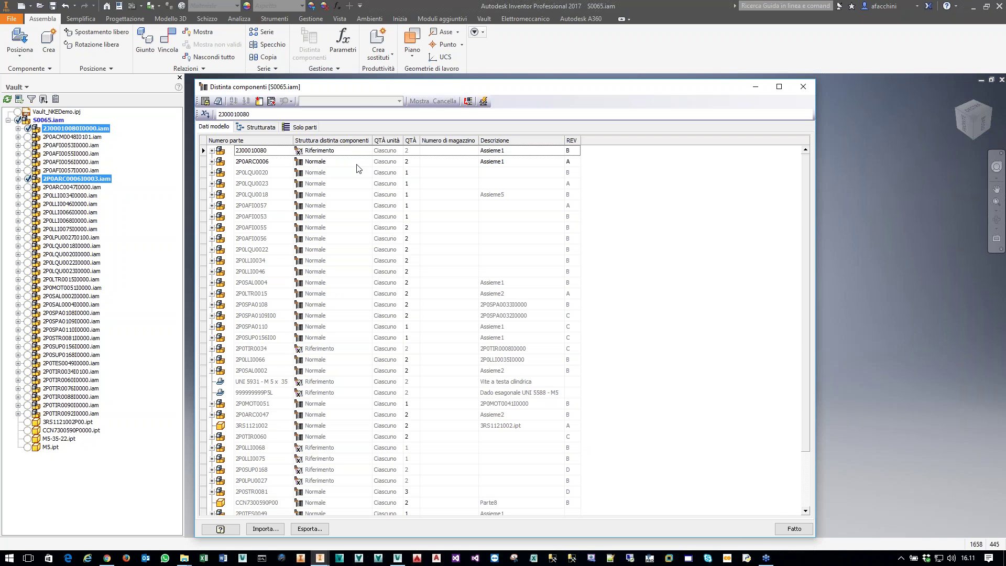
left_click(269, 163)
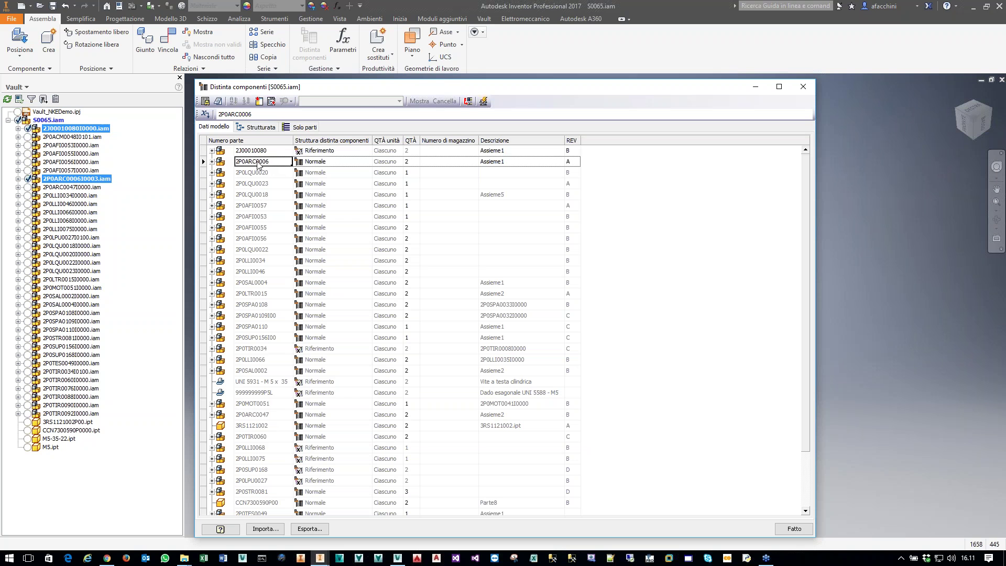
left_click(368, 163)
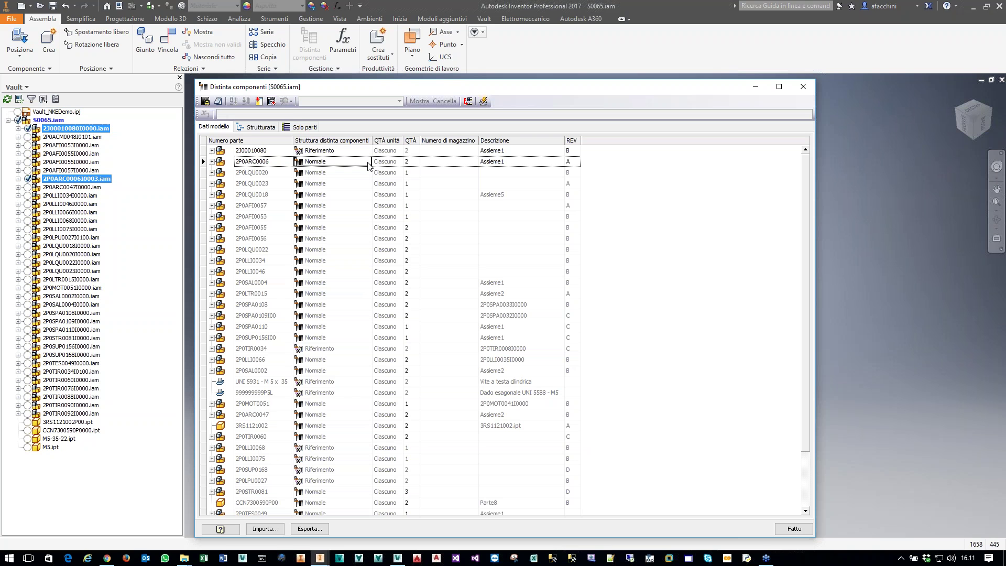
left_click(368, 163)
left_click(367, 163)
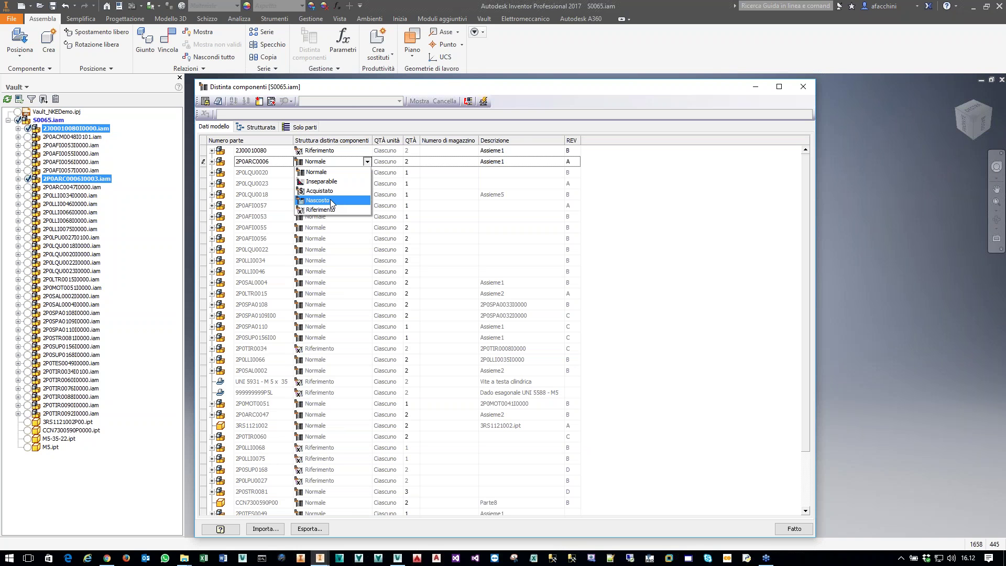
left_click(367, 162)
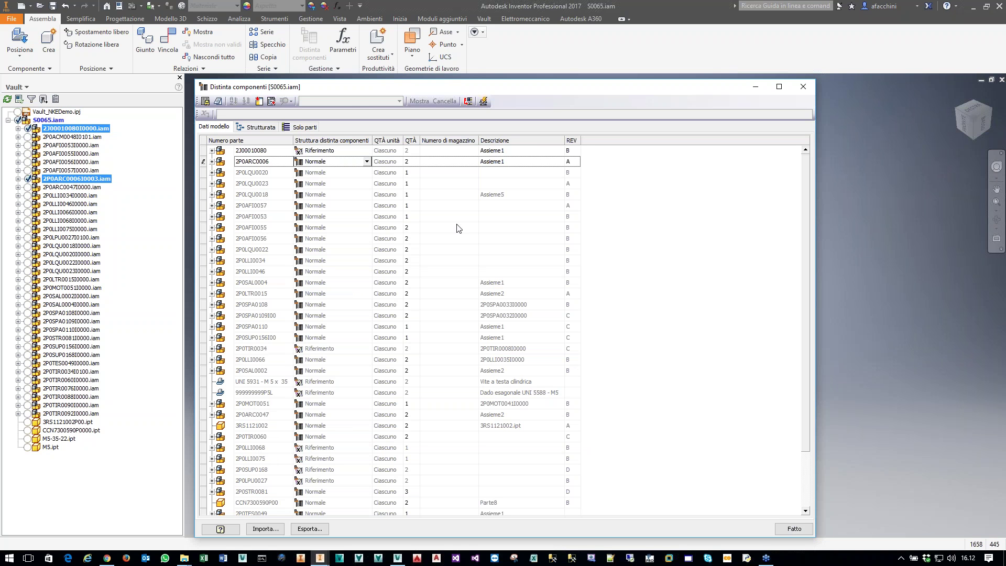
- Set the structured bill of materials view to show all levels (Tutti i livelli)
left_click(263, 127)
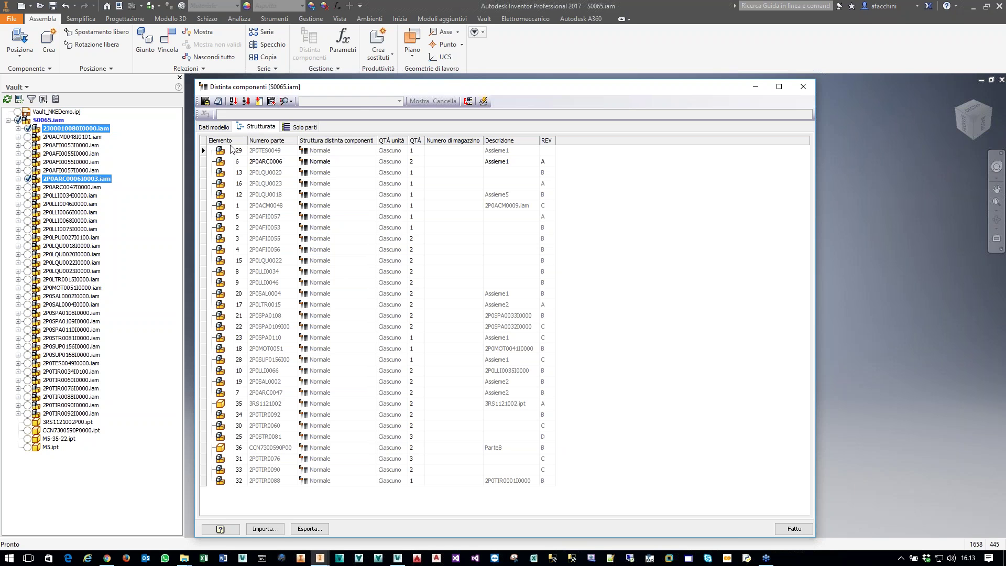
right_click(266, 128)
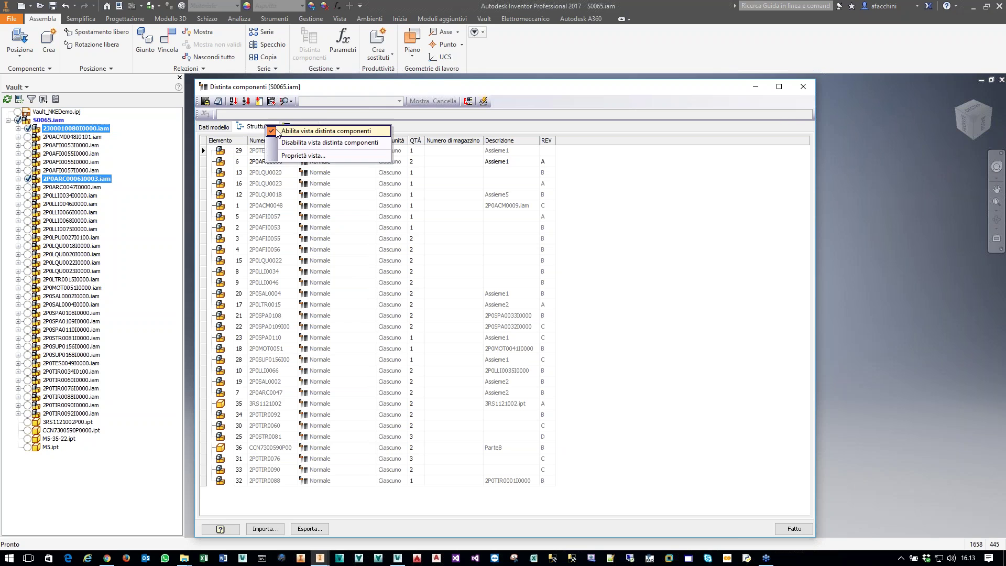
left_click(306, 152)
left_click_drag(254, 83, 341, 112)
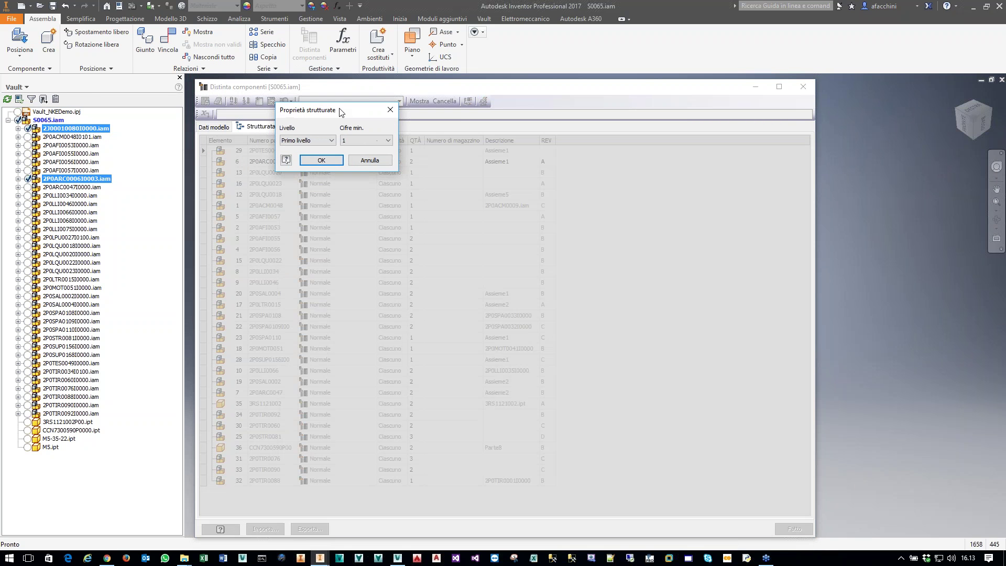
left_click(333, 144)
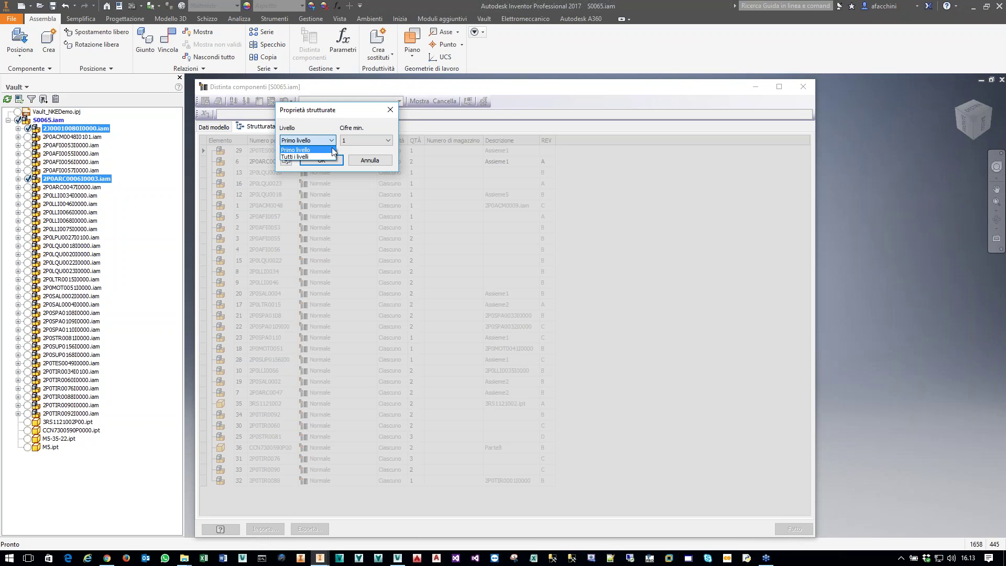
left_click(312, 155)
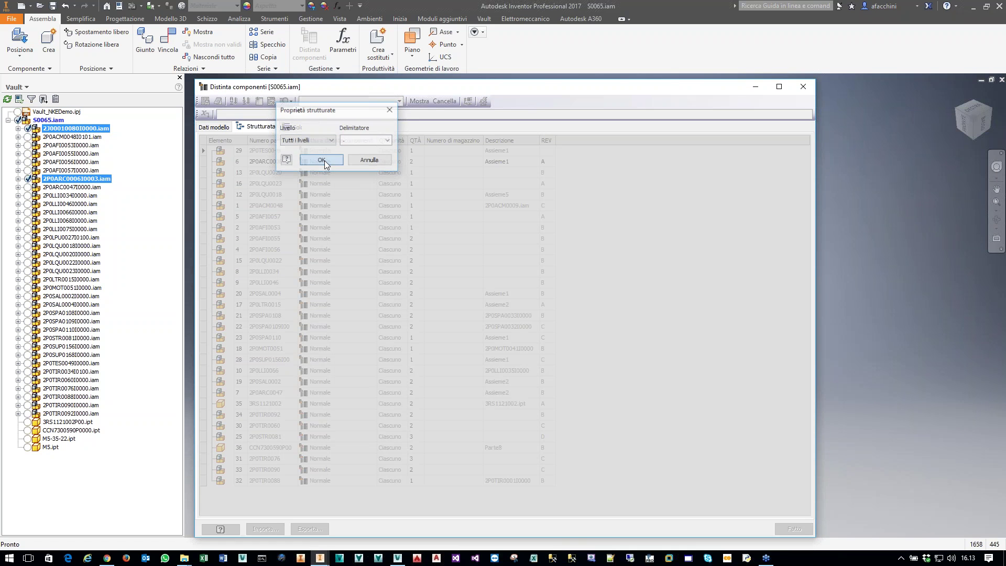
left_click(323, 160)
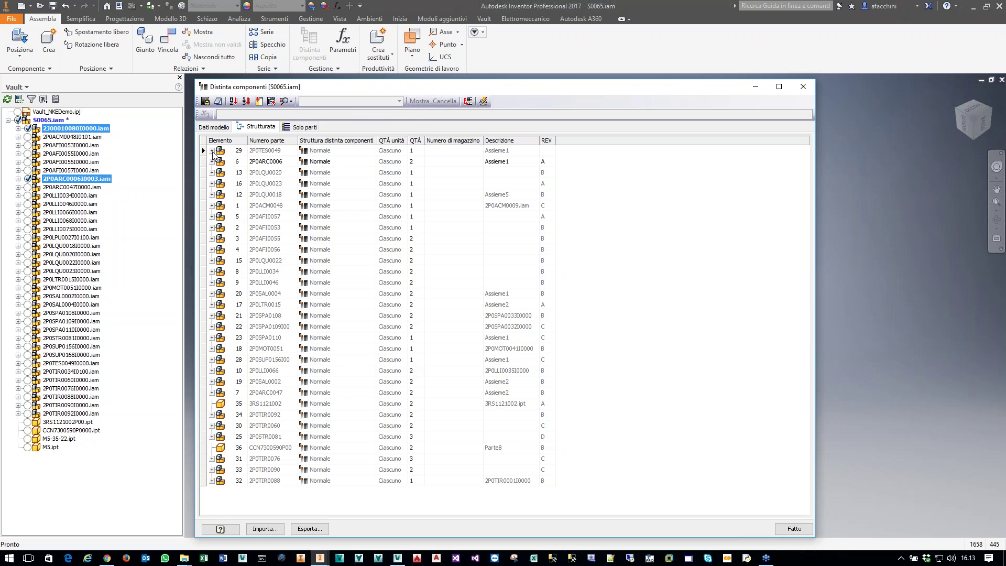
- Expand 2P0TES0049 and its nested subassembly 29.14 to inspect their components, and collapse both again
left_click(211, 151)
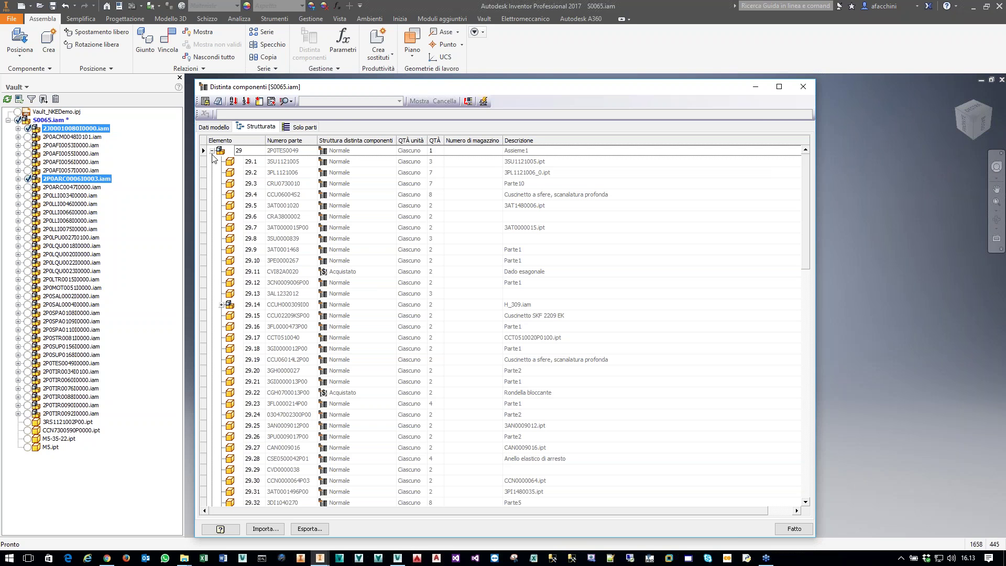
left_click(222, 305)
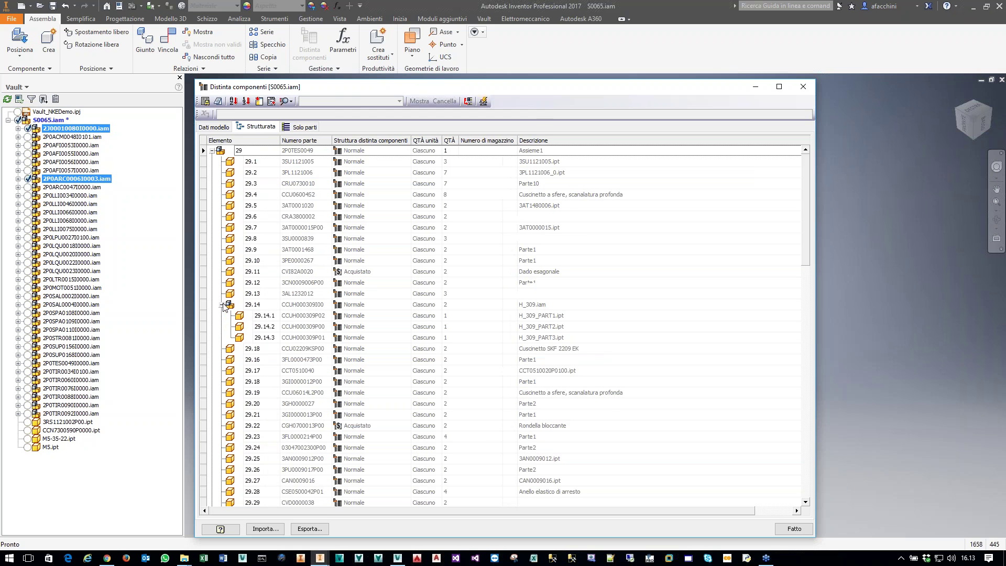
left_click(222, 305)
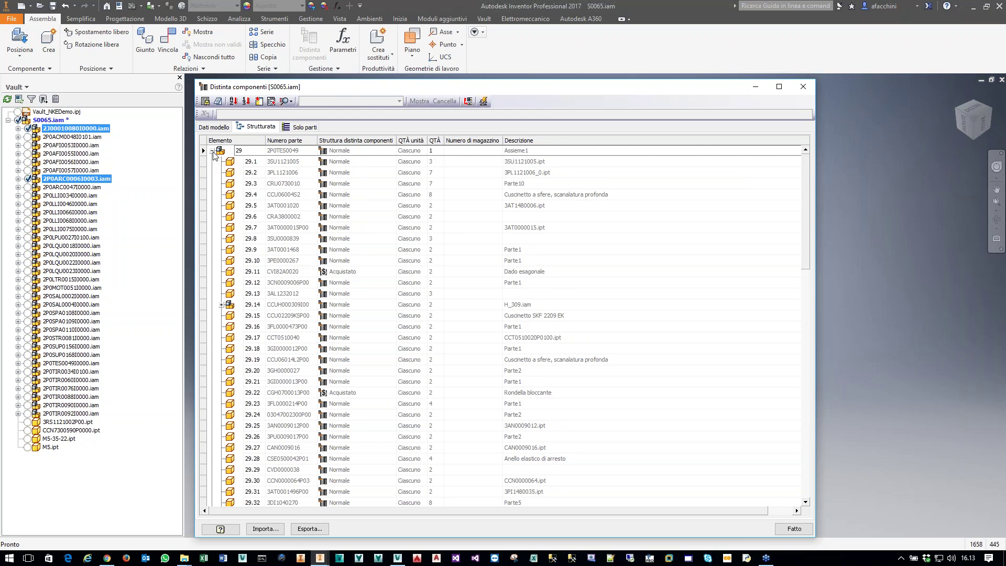
left_click(212, 151)
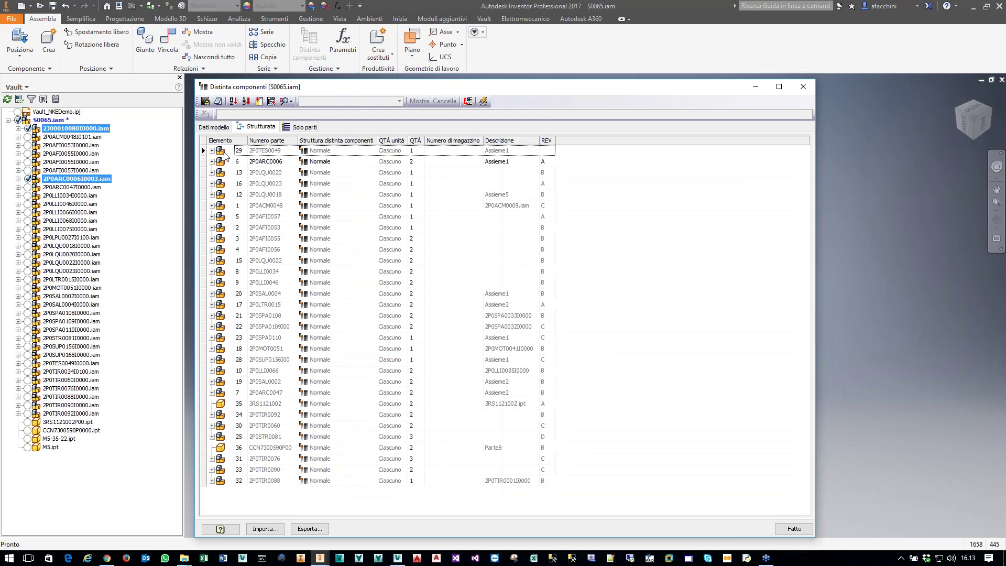
- View the parts-only list, return to the structured view and close the bill of materials
left_click(294, 128)
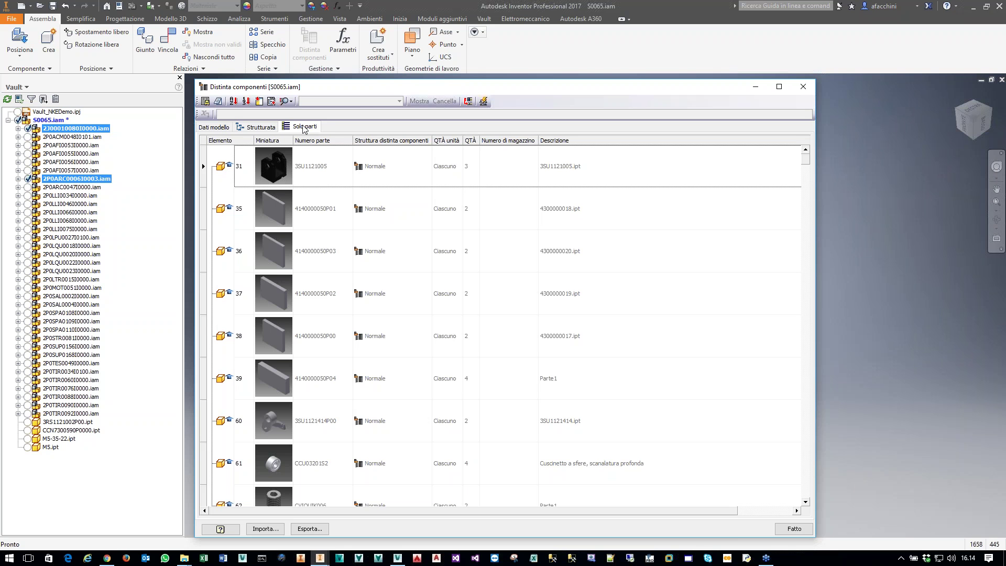
left_click(260, 127)
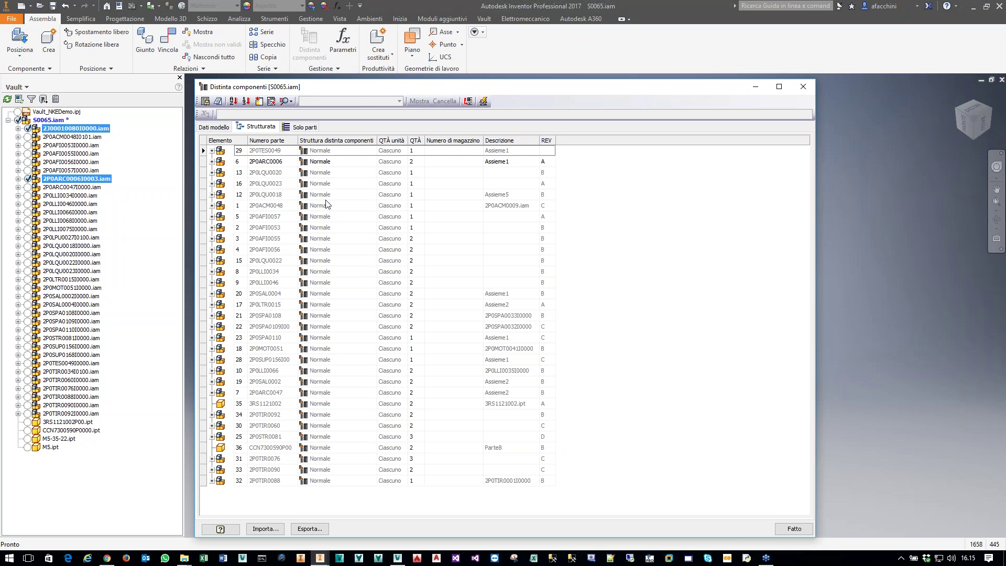
left_click(806, 527)
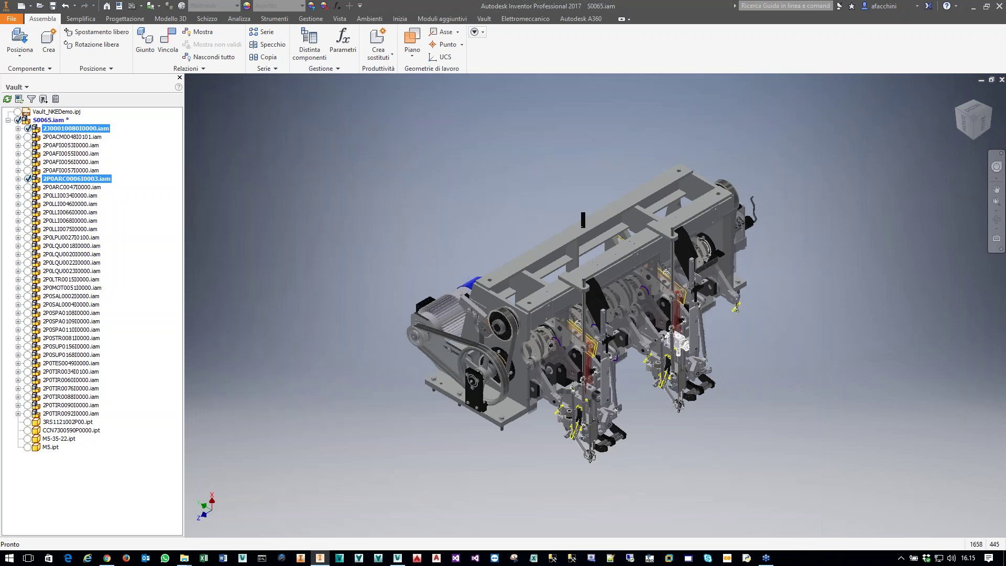
- Save S0065.iam and check the assembly and its checked-out subassemblies back into Vault
left_click(52, 6)
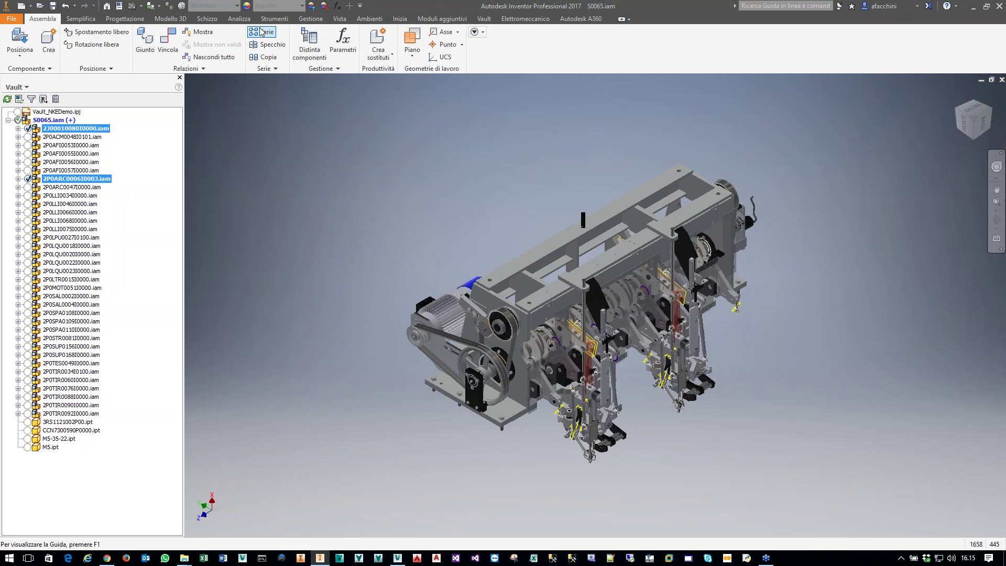
left_click(484, 19)
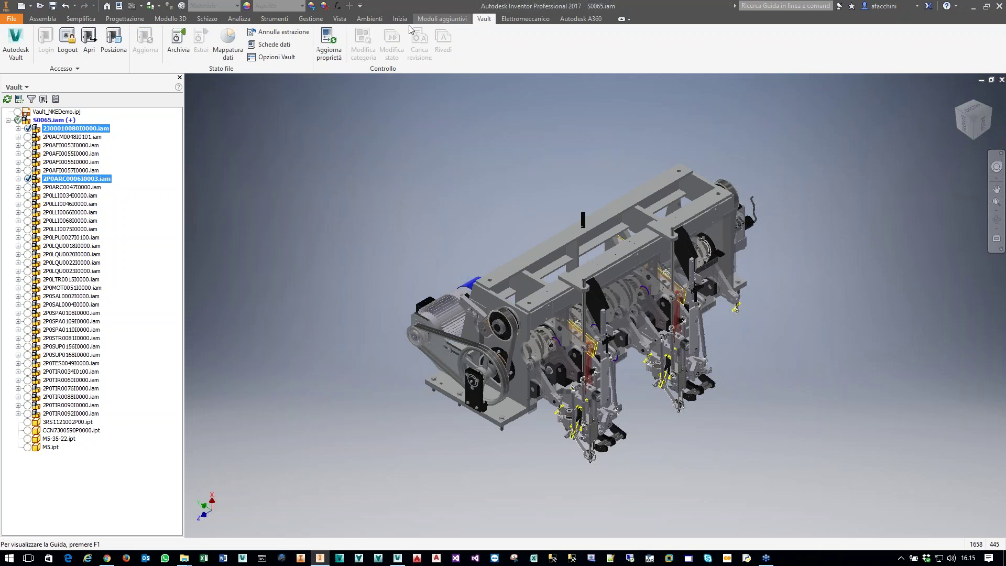
left_click(191, 58)
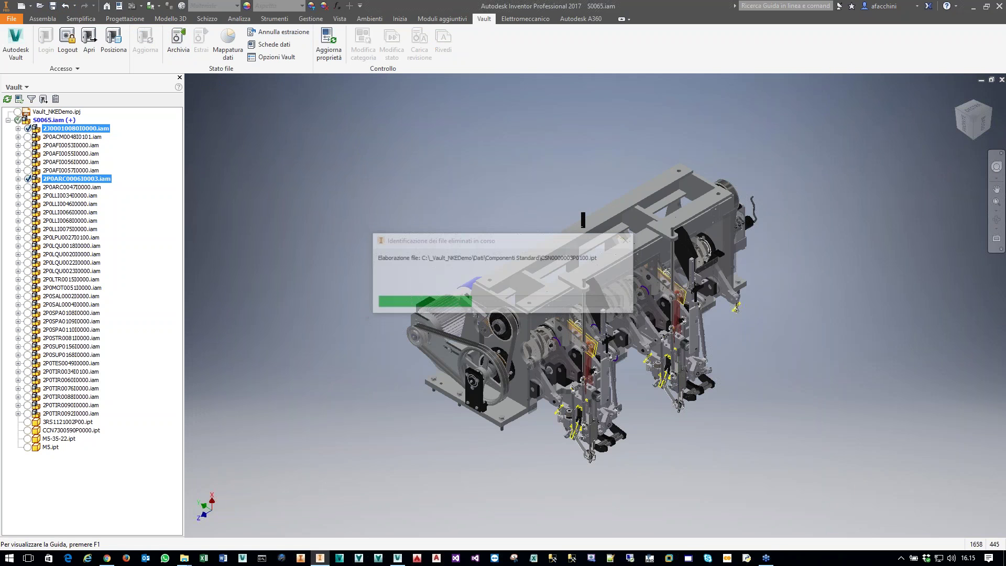
left_click(466, 417)
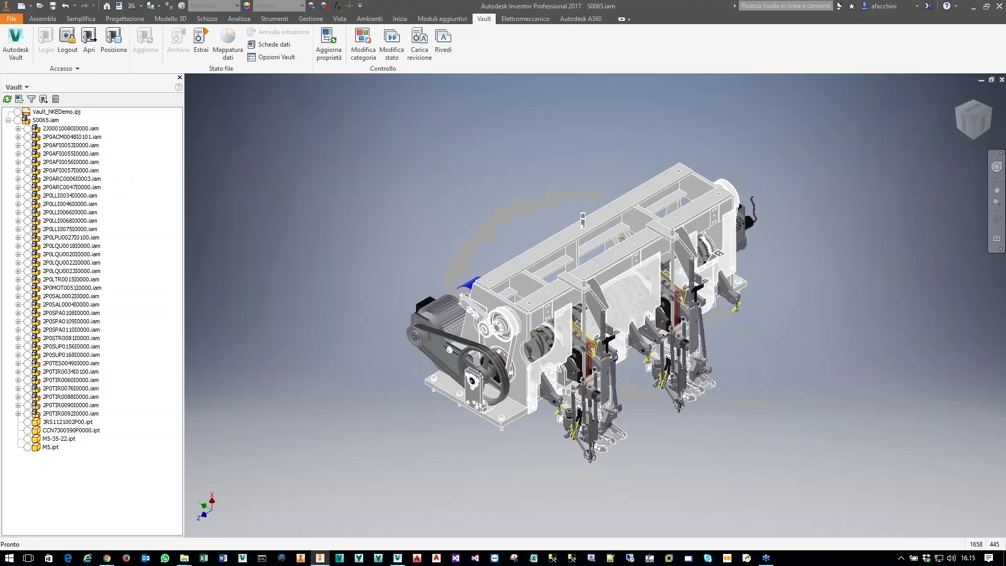
- Switch to Autodesk Vault Professional and refresh the contents of folder 000001
left_click(973, 7)
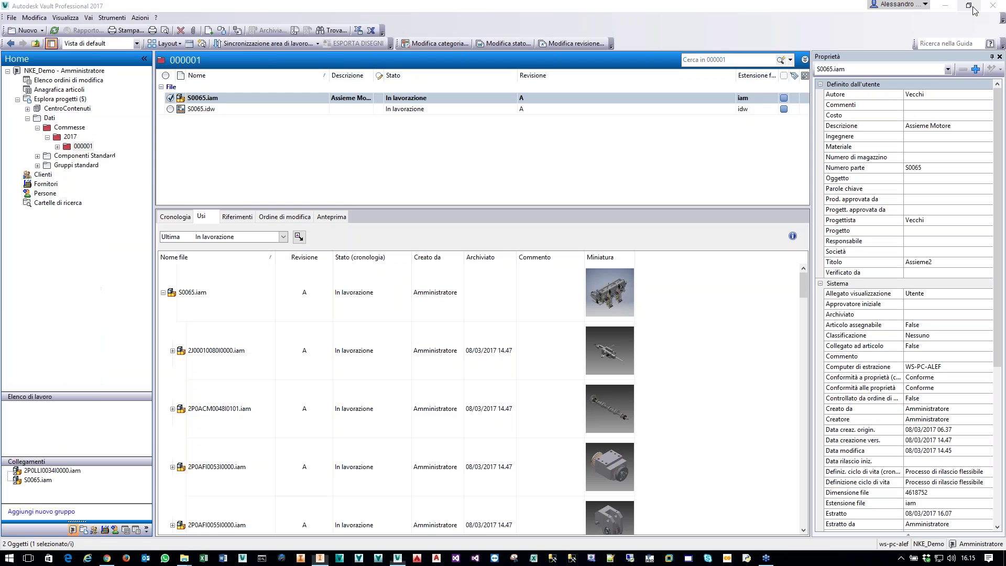
left_click(54, 30)
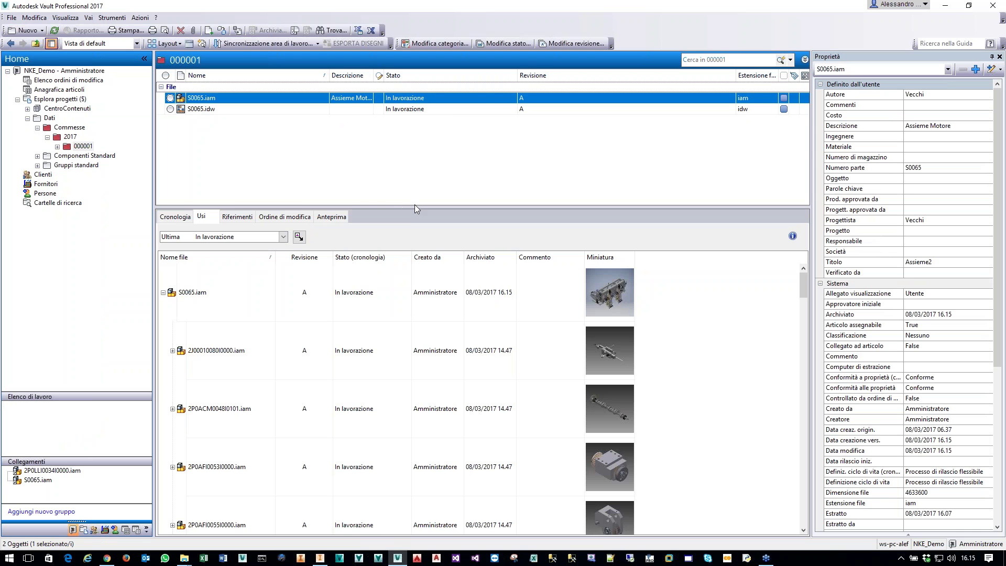
- Enlarge the details pane and look through the components used by S0065.iam
left_click_drag(415, 208, 422, 176)
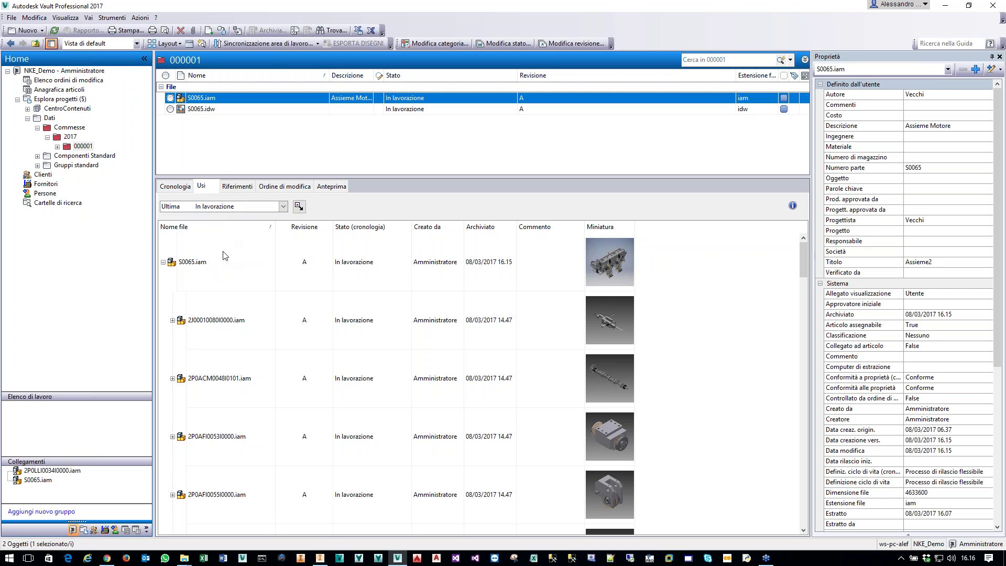
scroll(235, 326, "down", 1)
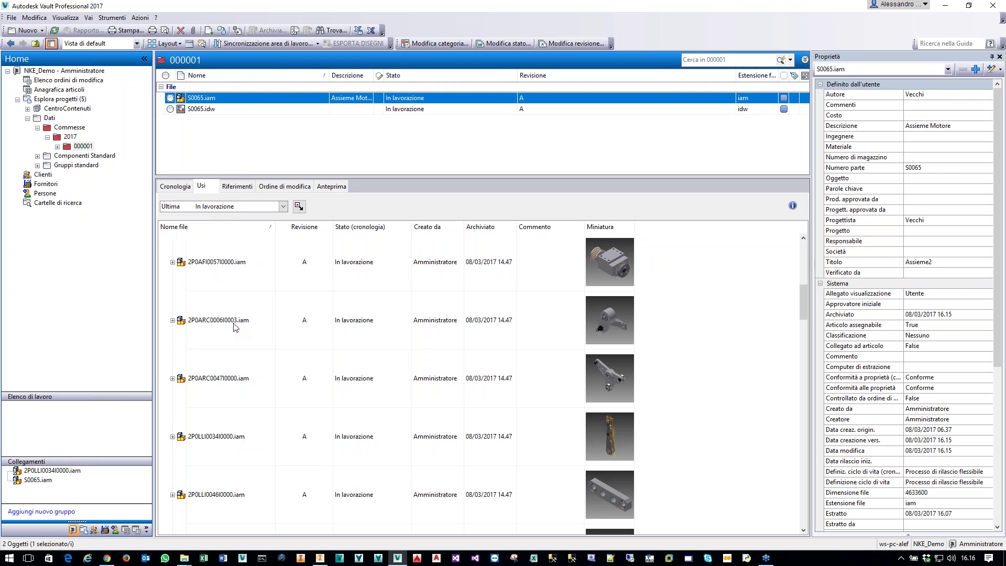
scroll(234, 326, "up", 1)
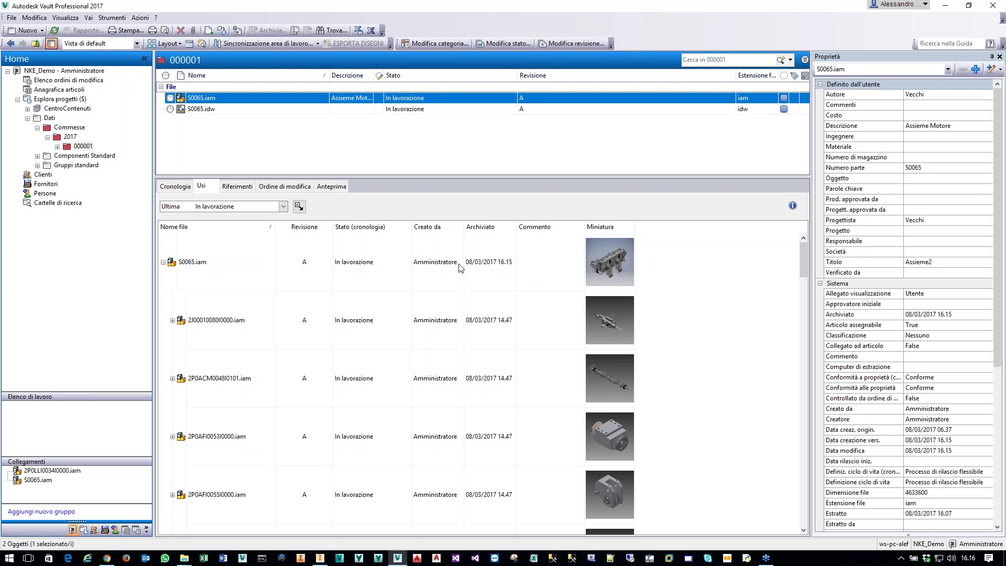
- Add the Descrizione field from all version fields to the component list and place its column right after Revisione
right_click(307, 234)
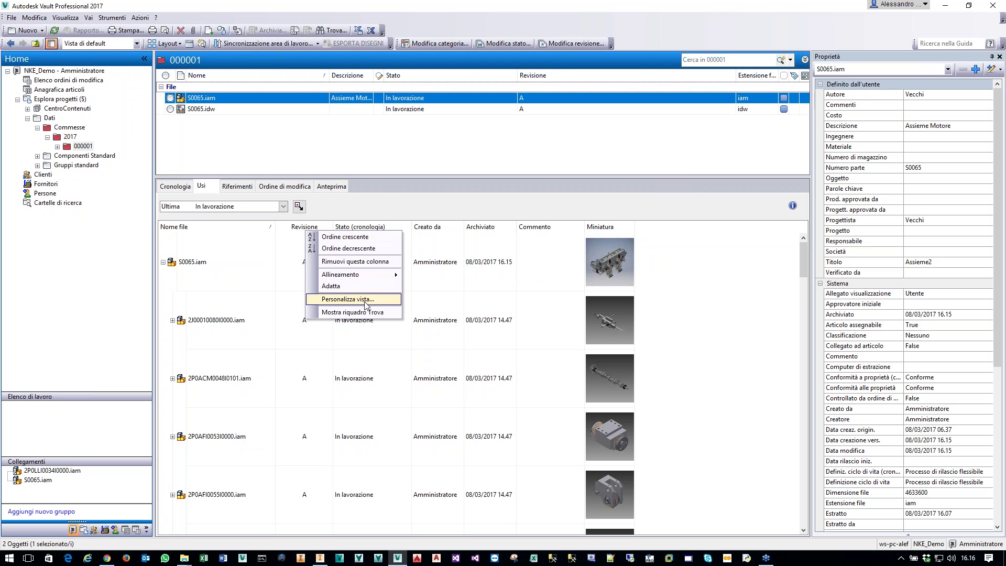
left_click(366, 302)
left_click(439, 240)
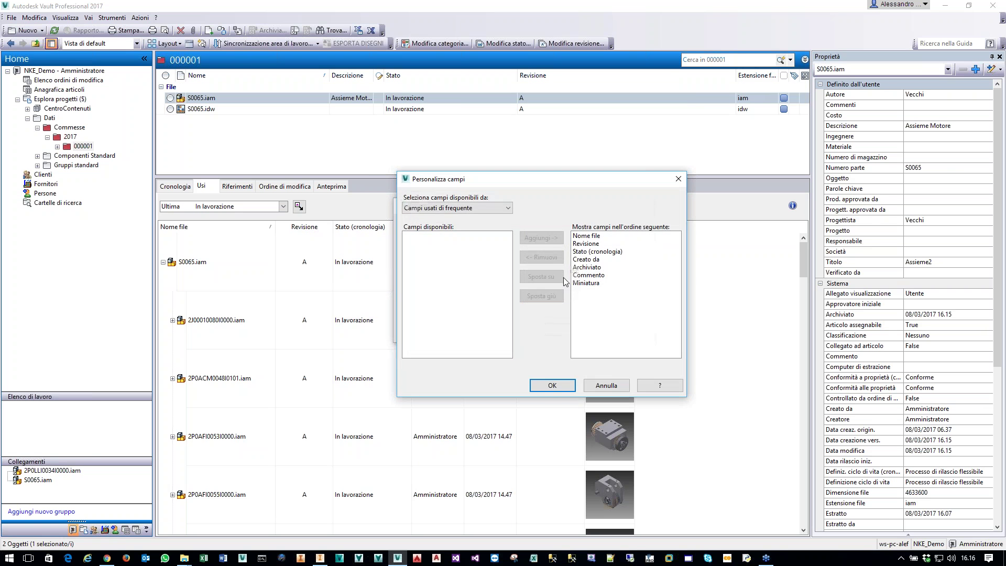
left_click(443, 208)
left_click(439, 226)
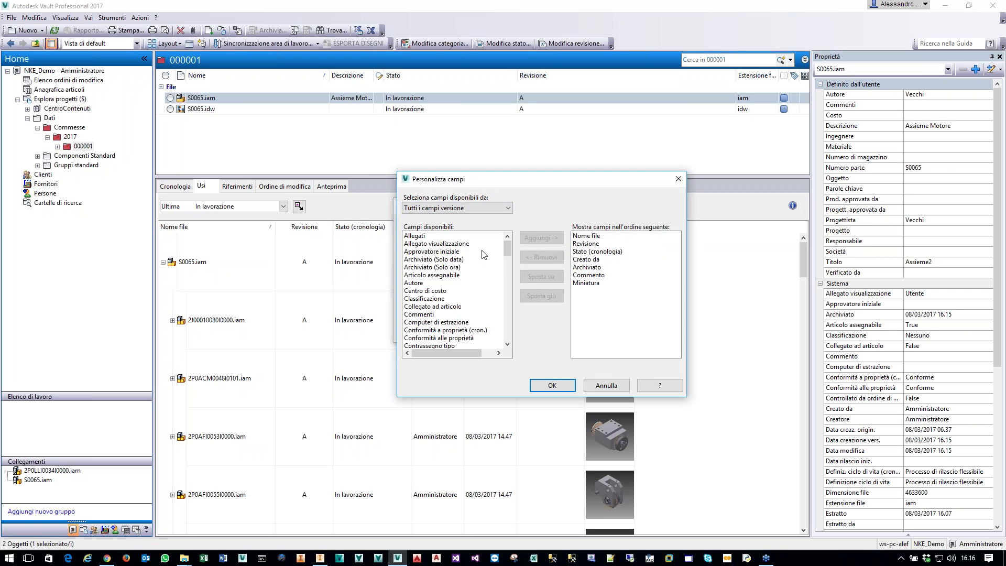
left_click_drag(509, 249, 508, 276)
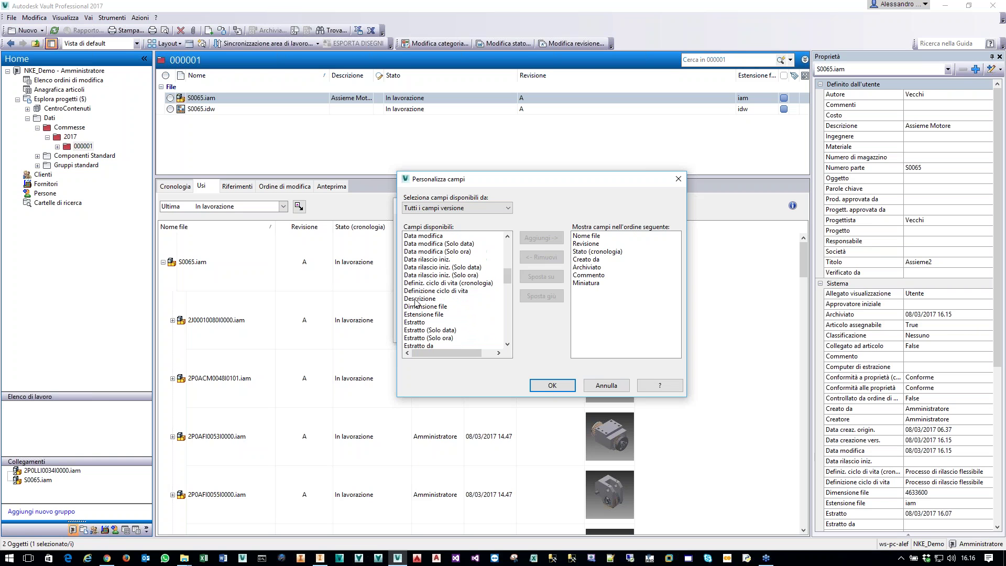
left_click(429, 299)
left_click(543, 238)
left_click(552, 385)
left_click(568, 330)
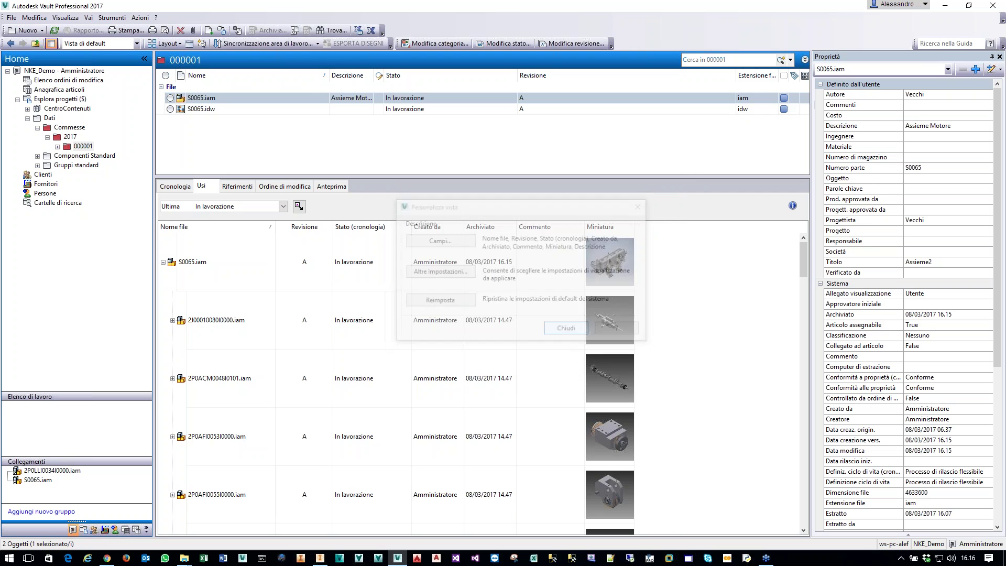
left_click_drag(651, 231, 425, 229)
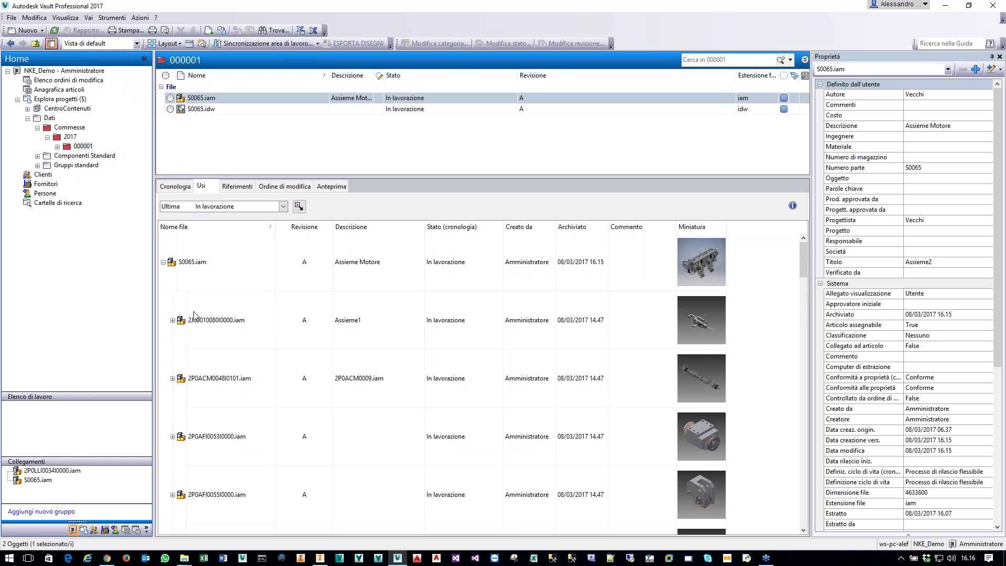
- Look through the component list and expand 2J00010080I0000.iam and its part 3JA0000007P0100.ipt to inspect their nested files
scroll(194, 315, "down", 2)
scroll(194, 315, "down", 10)
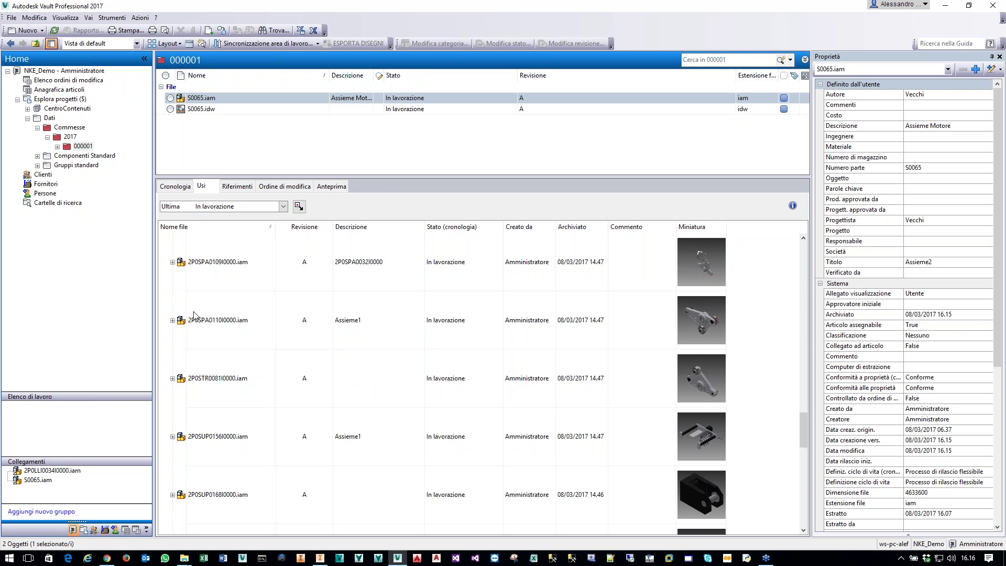
scroll(194, 315, "down", 2)
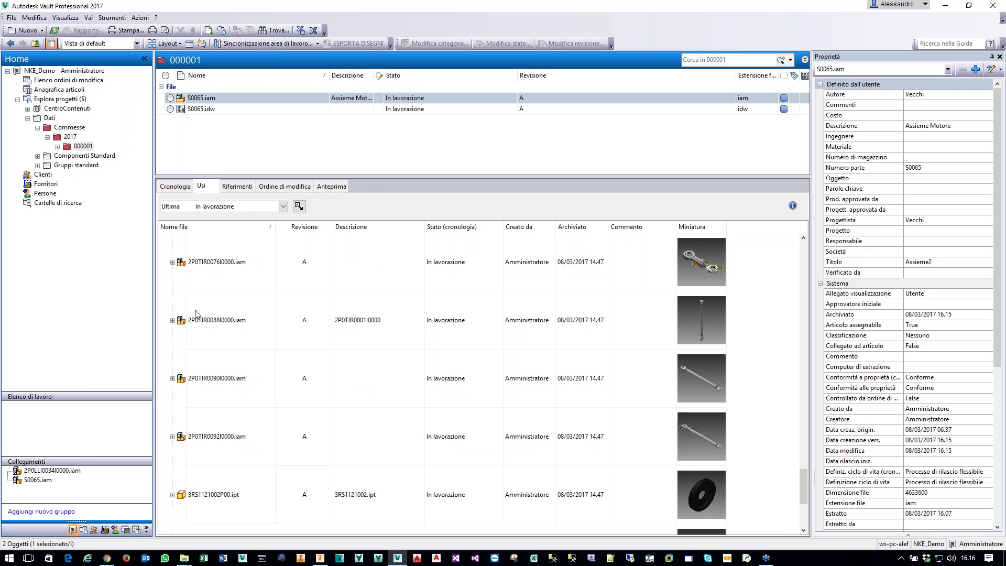
scroll(196, 313, "up", 15)
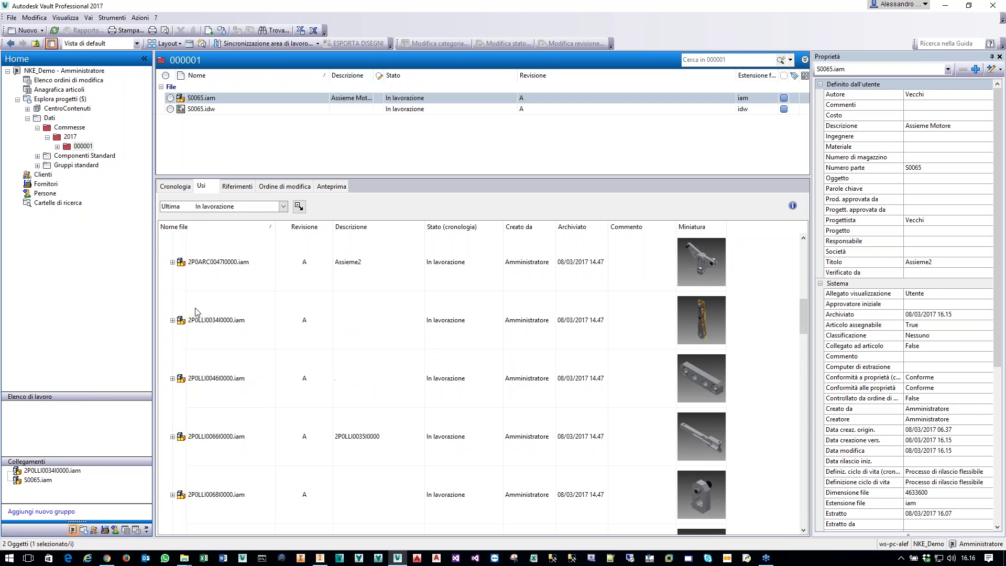
left_click(173, 320)
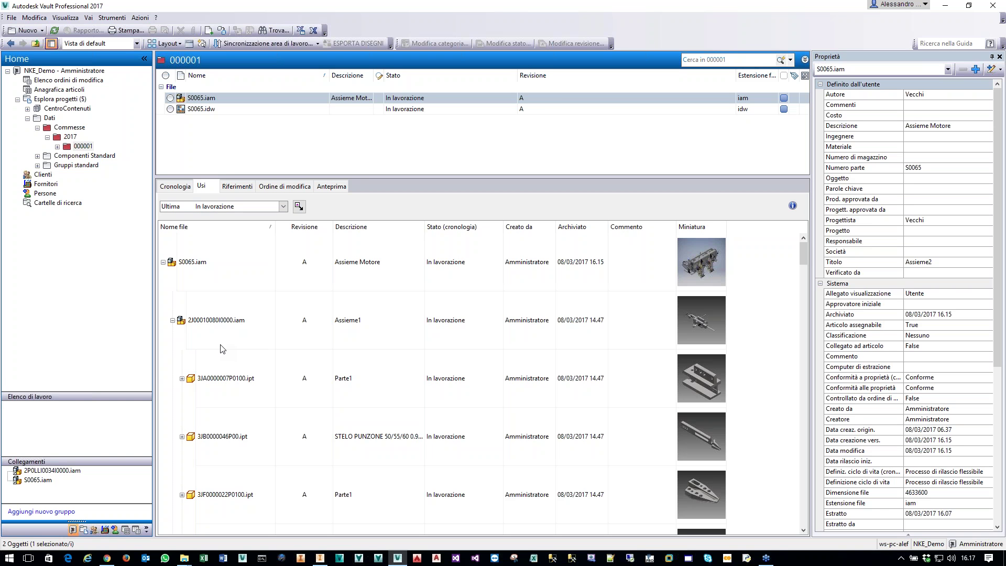
left_click(182, 378)
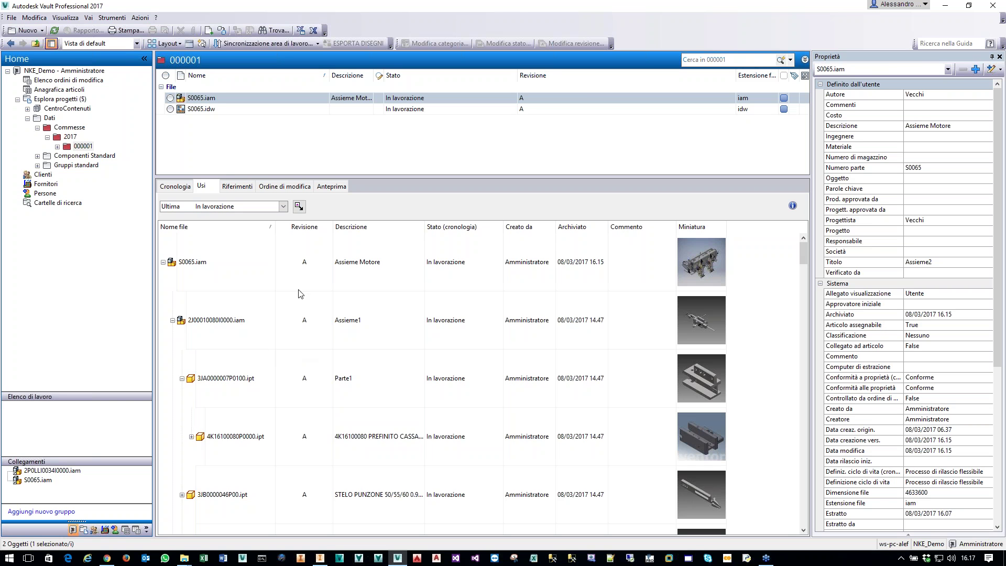
- Expand the references of S0065.iam, widen the name column and select the drawing S0065.idw to view its properties
left_click(237, 187)
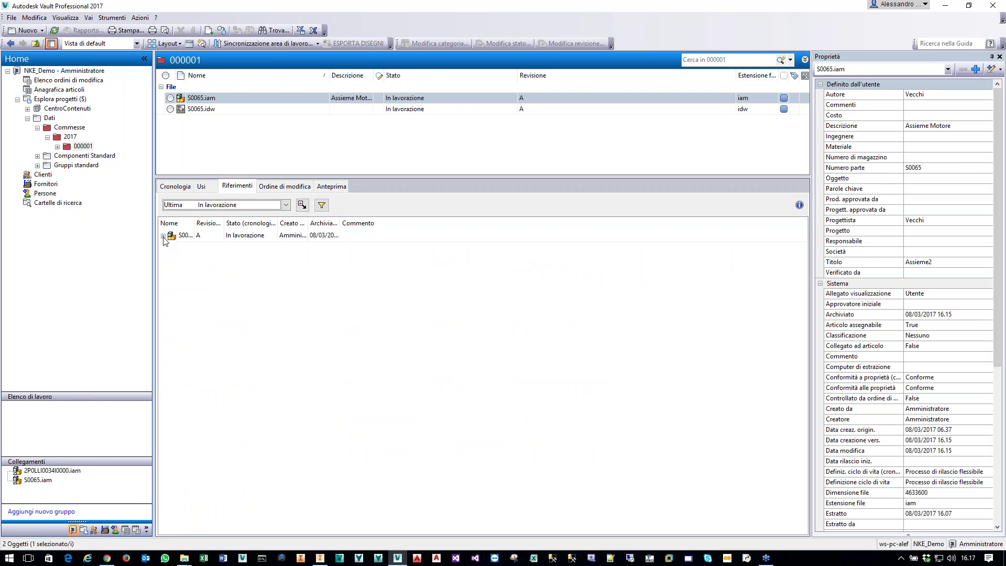
left_click(163, 236)
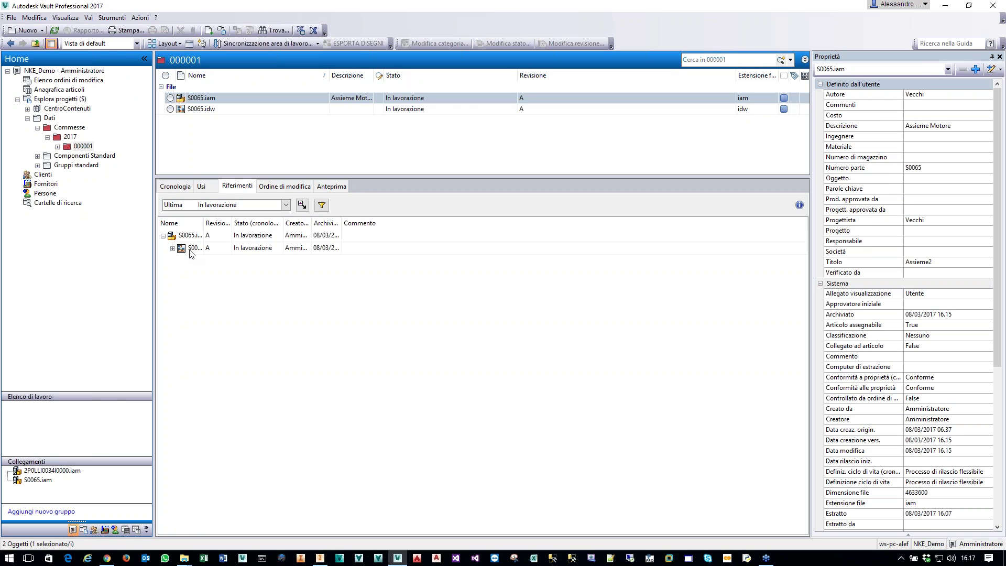
left_click_drag(201, 223, 245, 223)
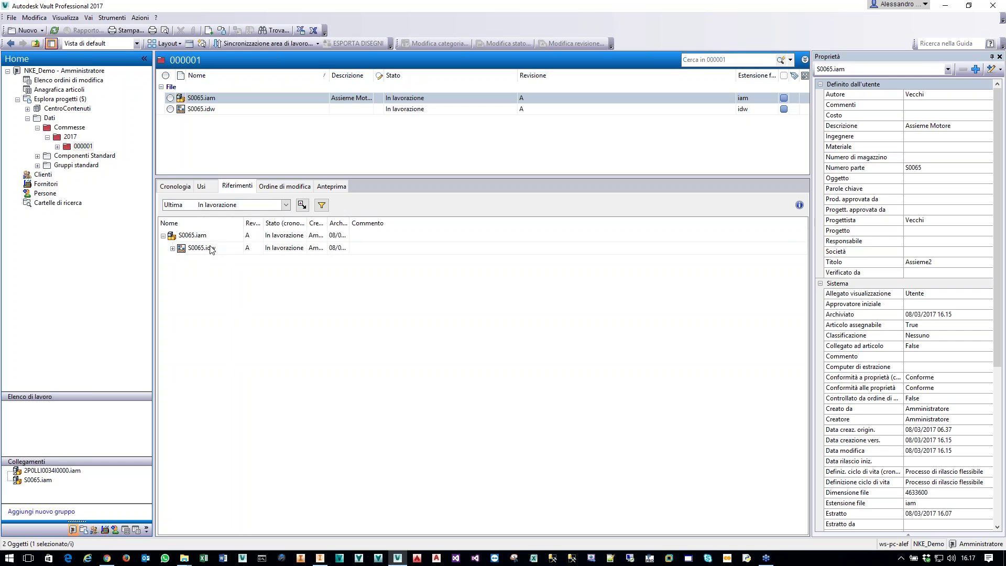
left_click(205, 251)
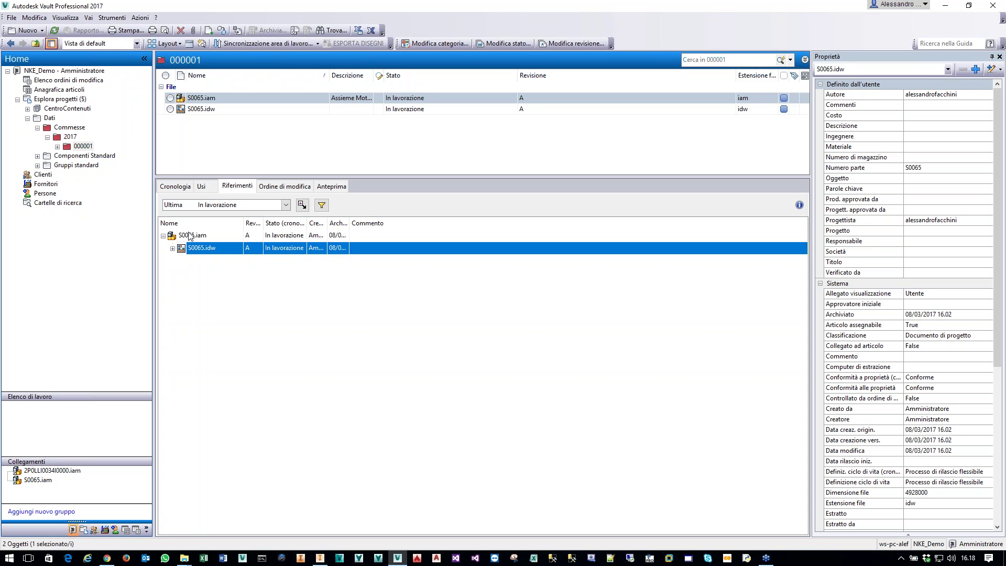
- Return to the component list of S0065.iam and sort it by Descrizione
left_click(200, 187)
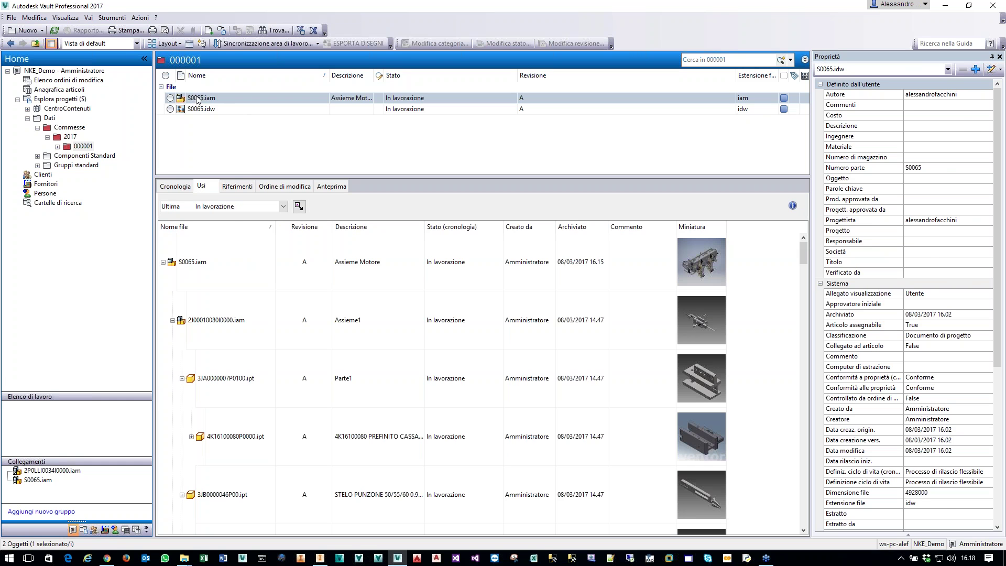
left_click(198, 100)
right_click(198, 100)
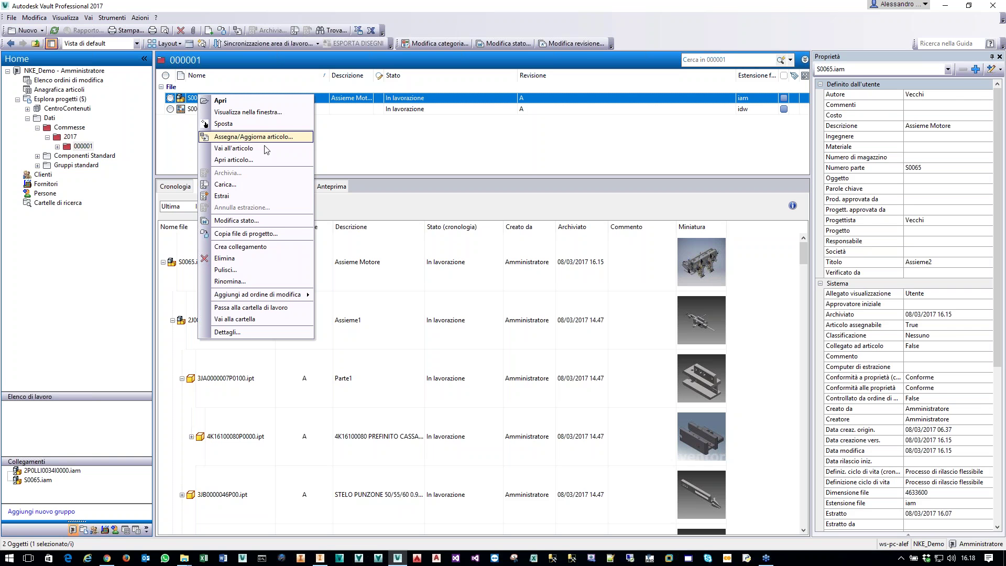
left_click(402, 229)
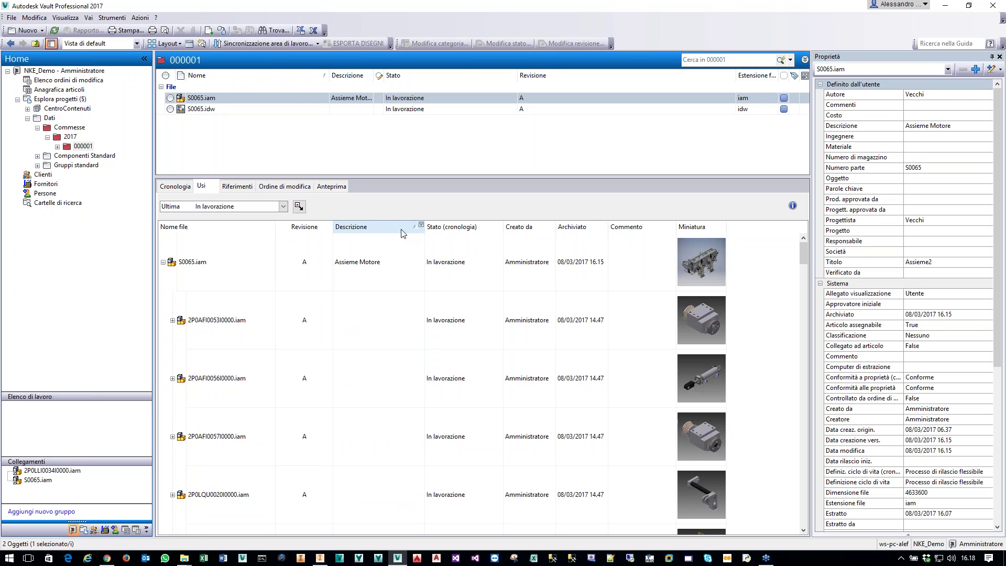
- Add the Collegato ad articolo field from all version fields to the columns of the component list
right_click(403, 232)
left_click(425, 294)
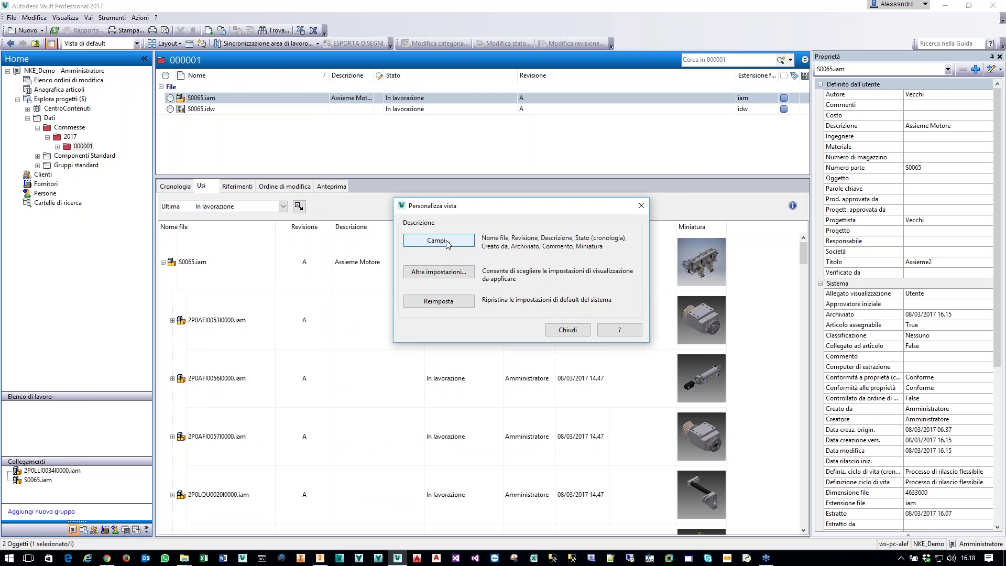
left_click(447, 243)
left_click(457, 208)
left_click(440, 230)
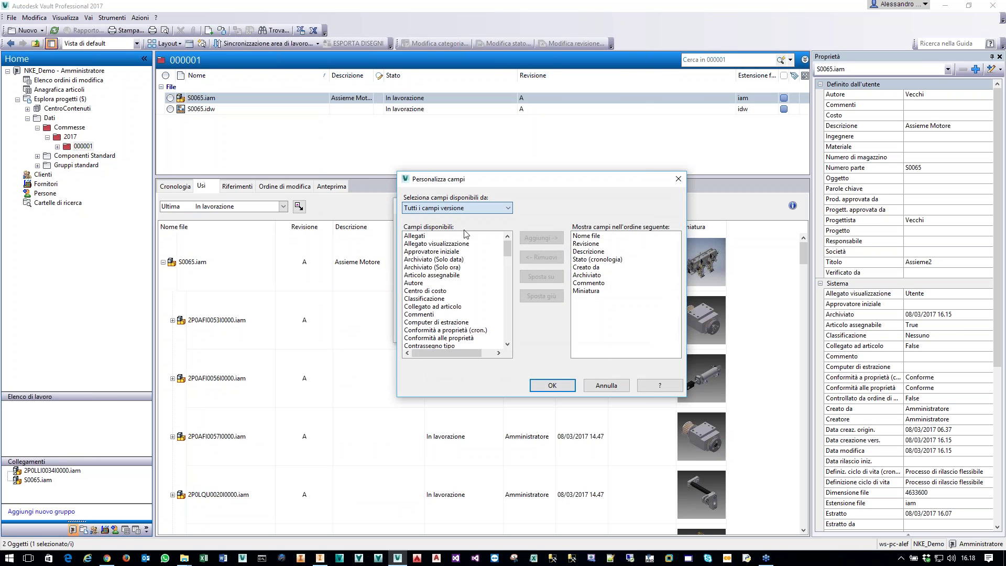
left_click(438, 306)
left_click(541, 238)
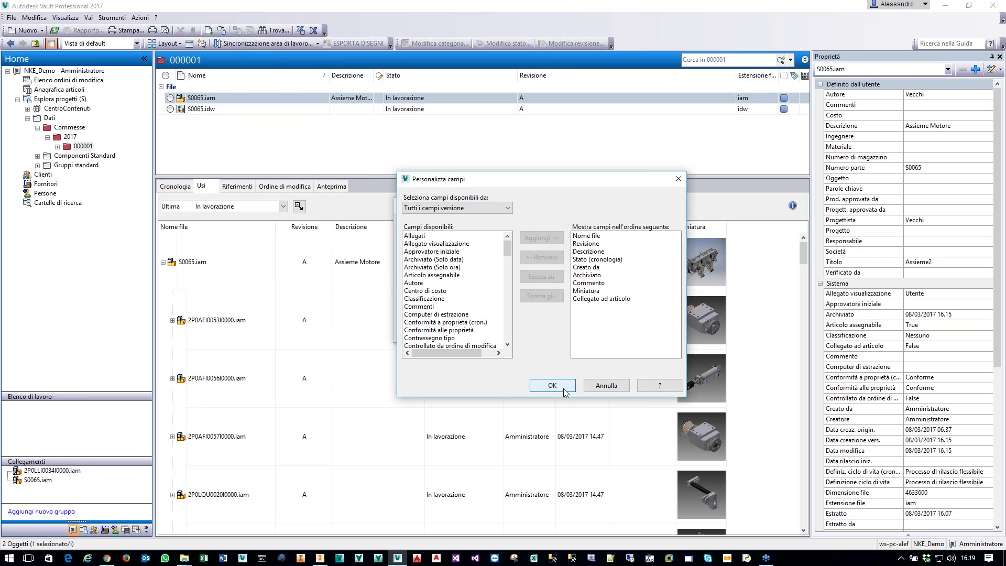
left_click(554, 385)
left_click(574, 330)
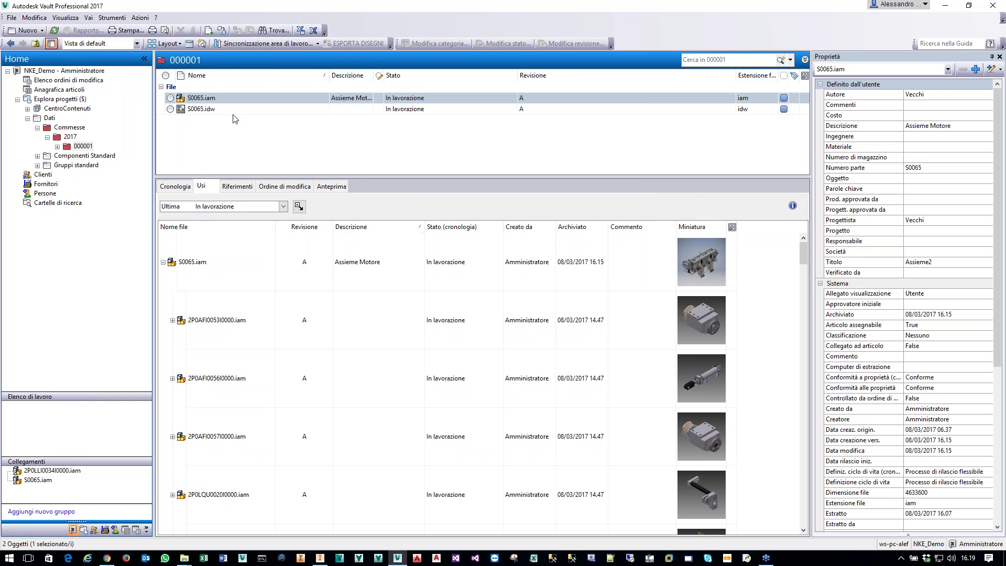
- Assign an item to S0065.iam and reposition the item window that opens
right_click(201, 99)
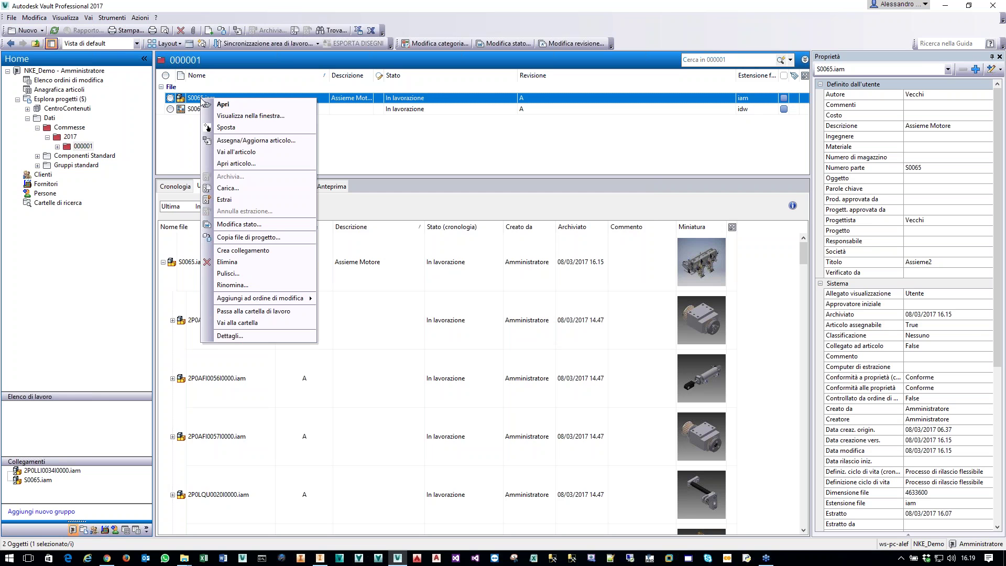
left_click(241, 141)
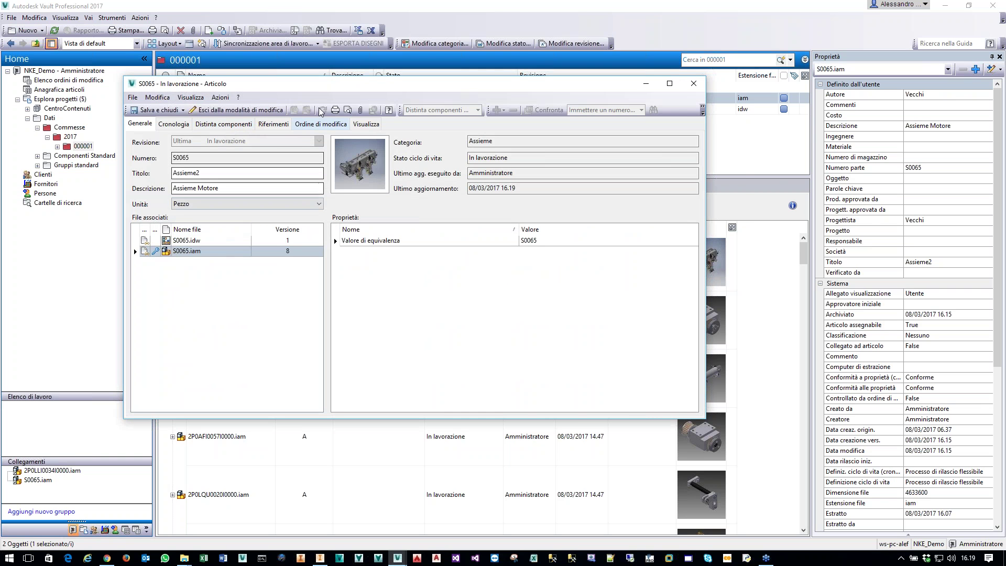
left_click_drag(334, 85, 395, 134)
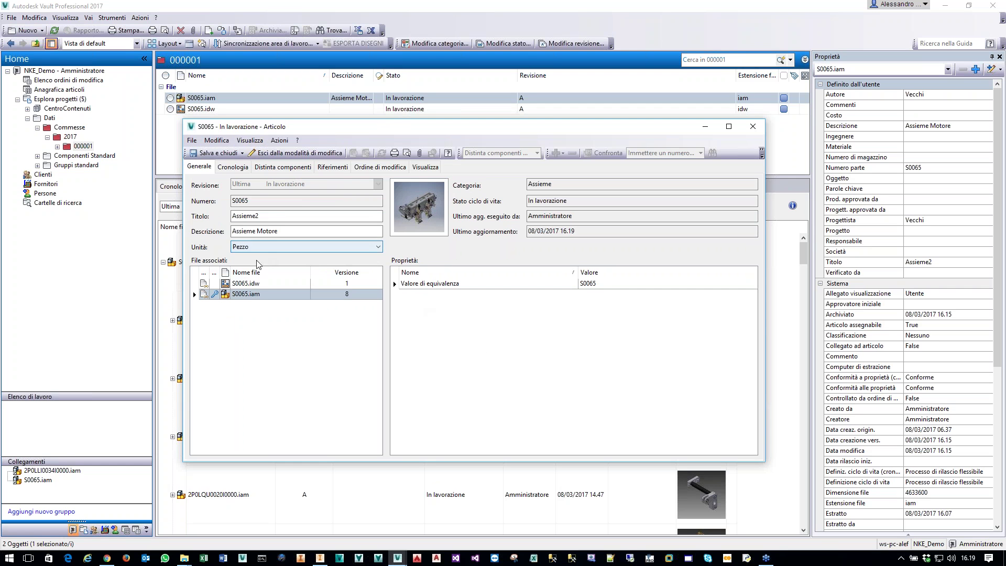
- Review the item's number, title and description, and open its bill of materials in a maximized window
double_click(249, 200)
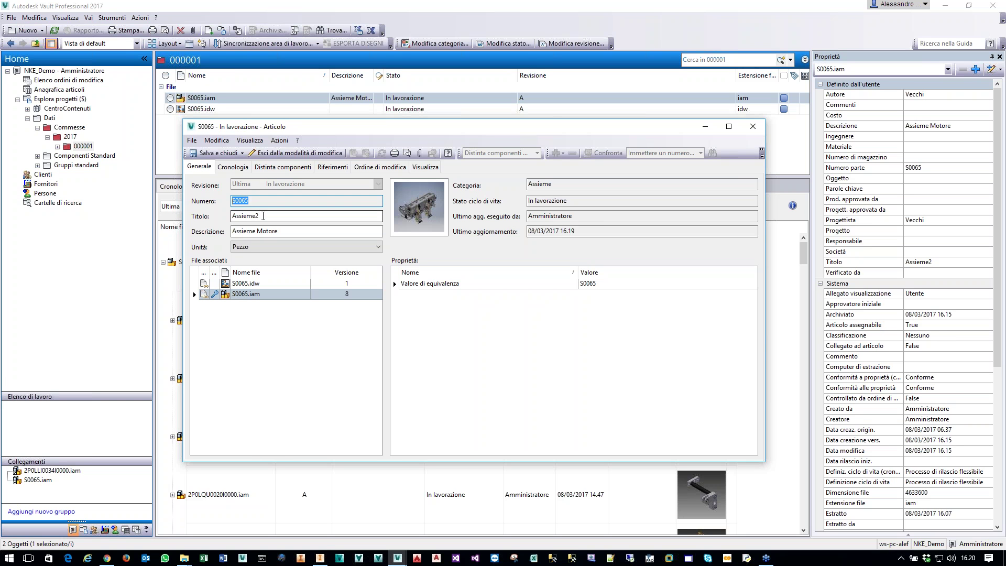
key("Tab")
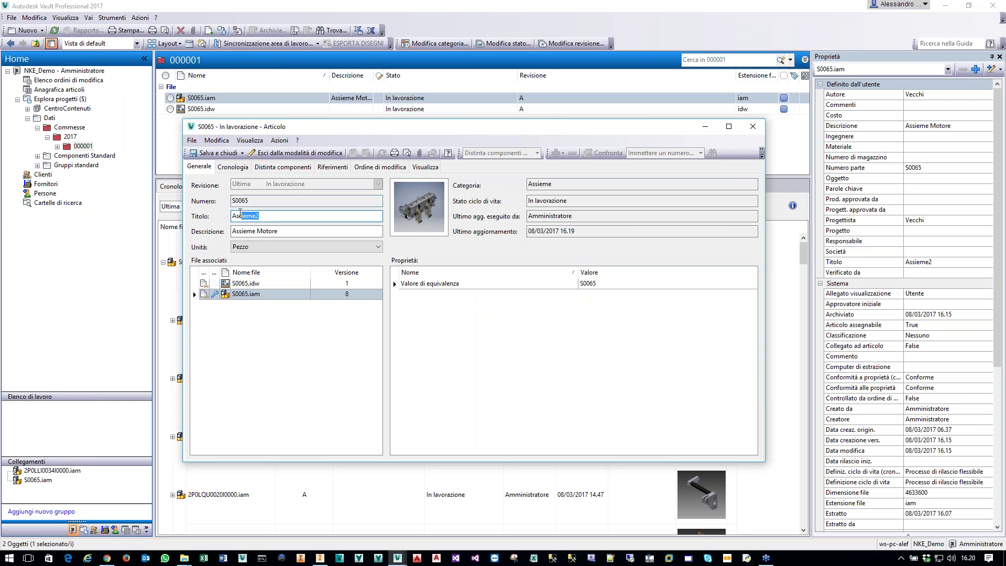
key("Tab")
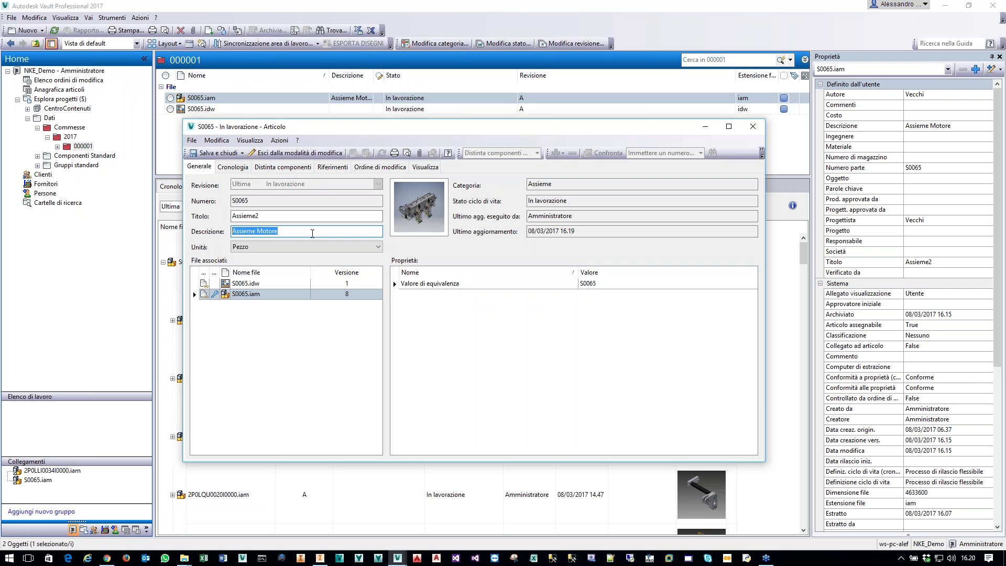
left_click(274, 168)
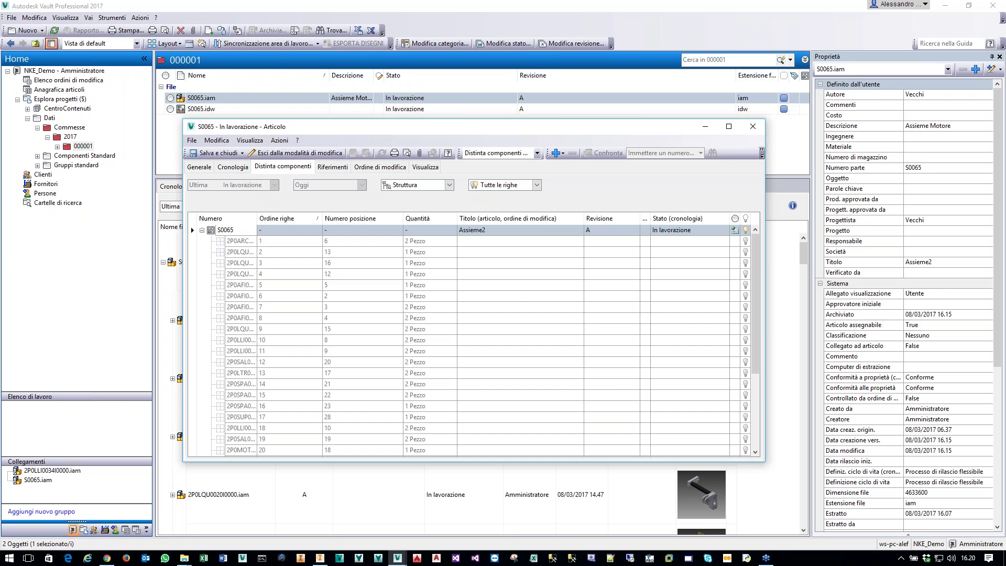
left_click(728, 127)
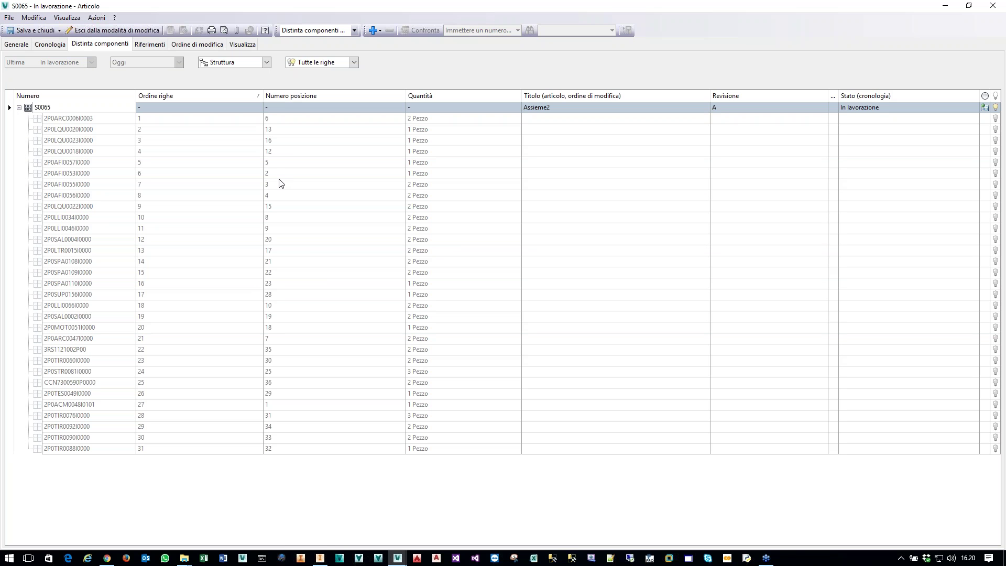
- Activate row 4, 2P0LQU0018I0000, in the item's bill of materials and expand it
mouse_move(987, 111)
left_click(996, 151)
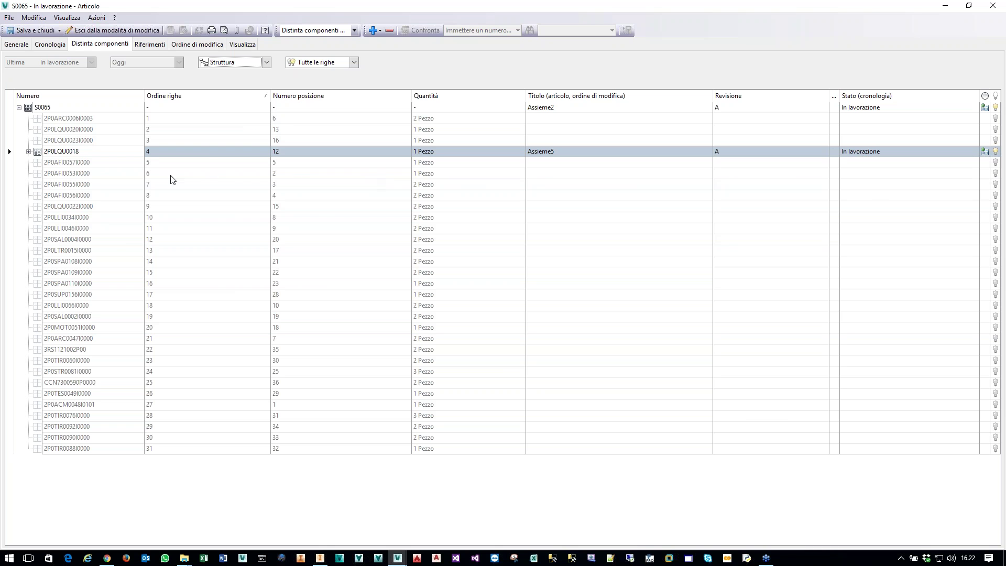
left_click(29, 151)
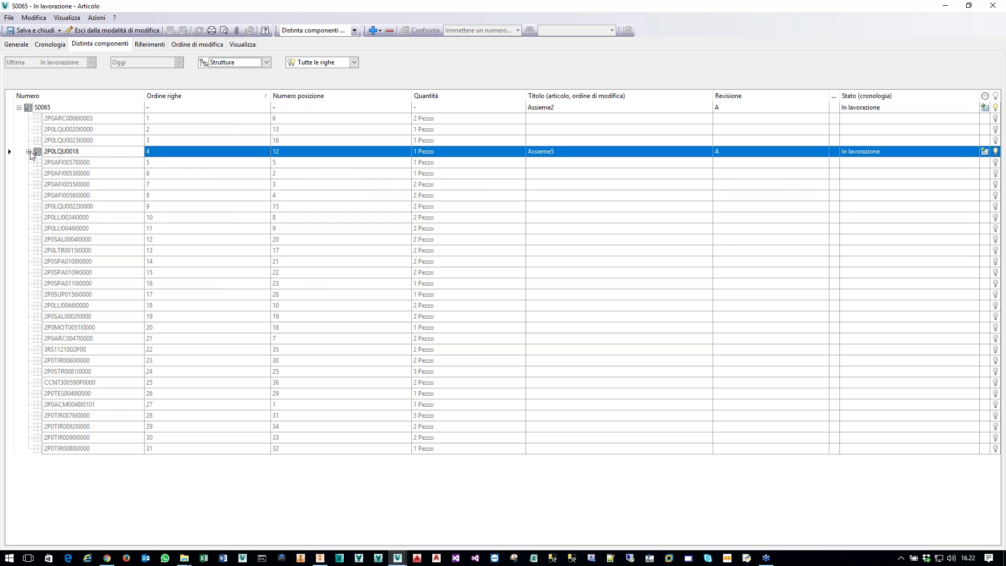
- Review the components nested under row 4, 2P0LQU0018, and leave the row collapsed
left_click(29, 152)
left_click(29, 151)
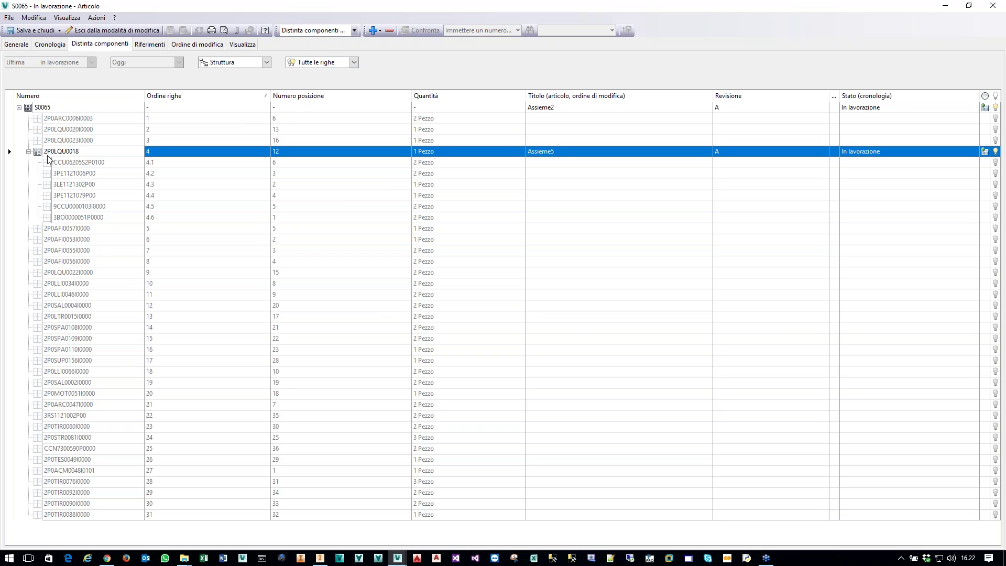
left_click(29, 152)
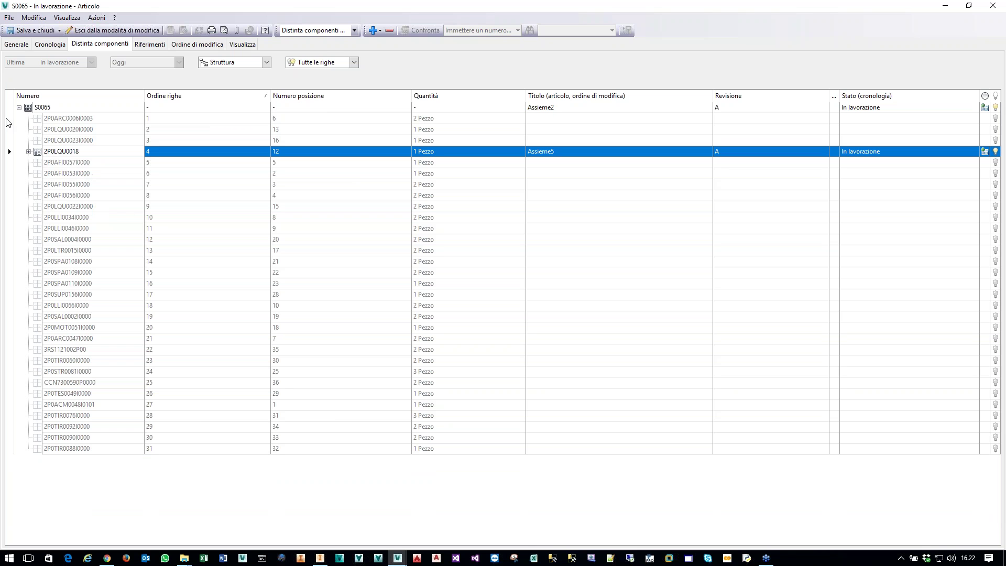
- Preview the bill of materials filtered to Solo righe attive and restore the Tutte le righe view
left_click(355, 63)
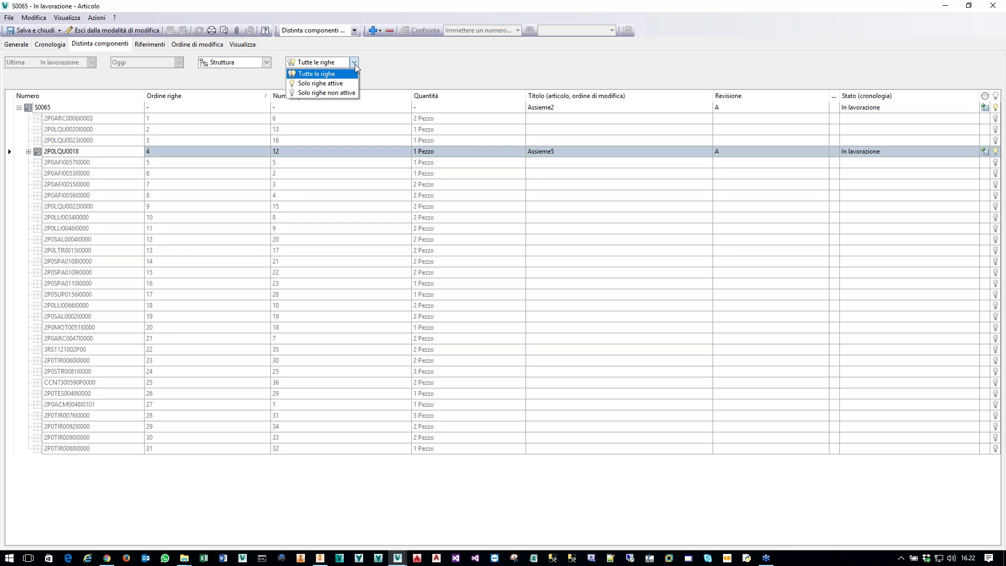
left_click(331, 83)
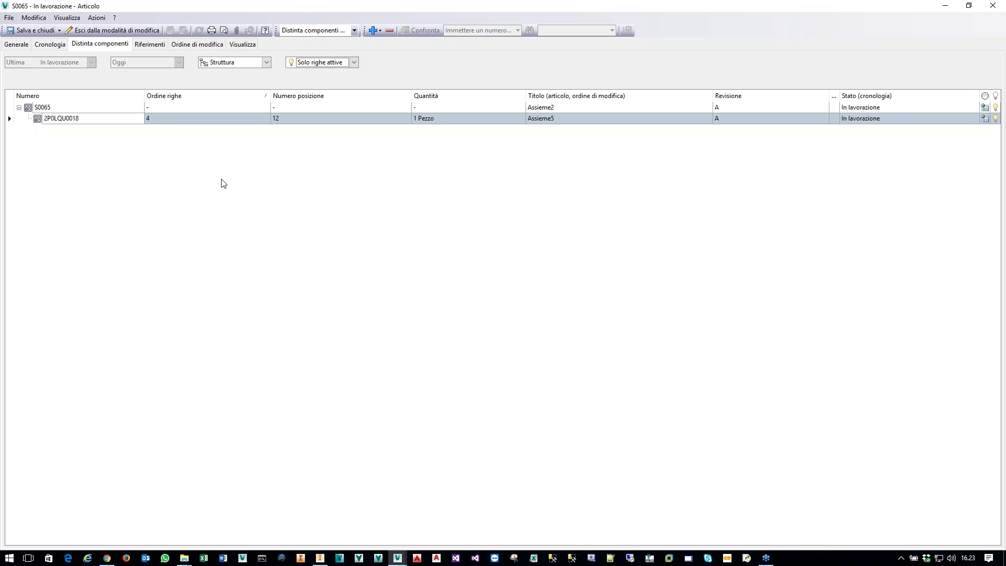
left_click(353, 62)
left_click(341, 75)
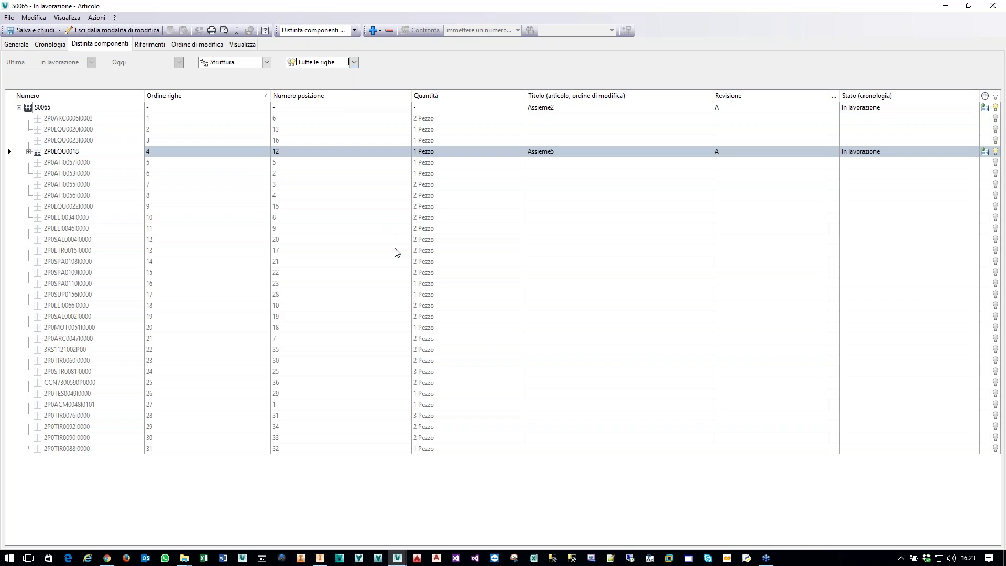
- Activate the entire branch of S0065 in the bill of materials
left_click(47, 109)
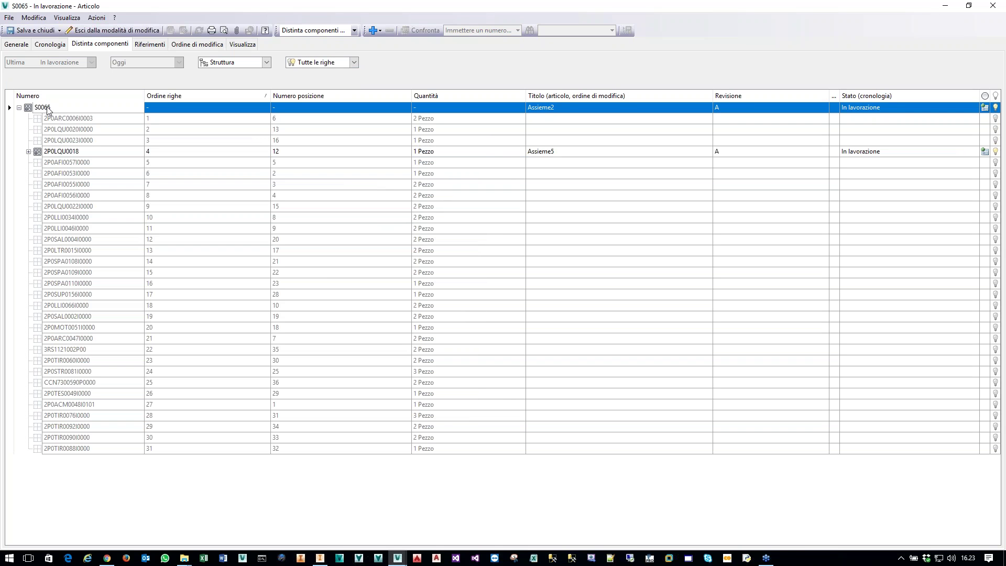
right_click(47, 109)
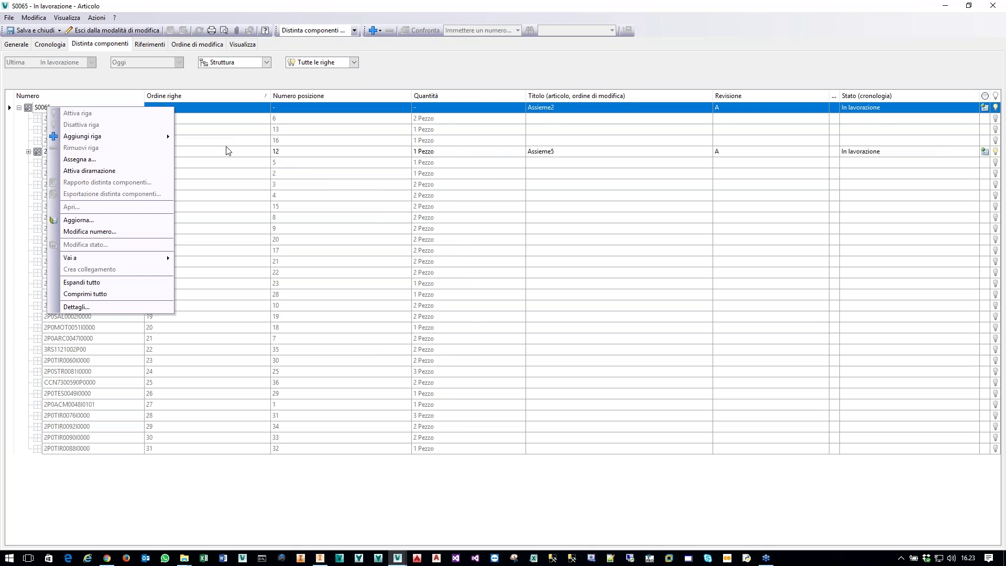
left_click(94, 171)
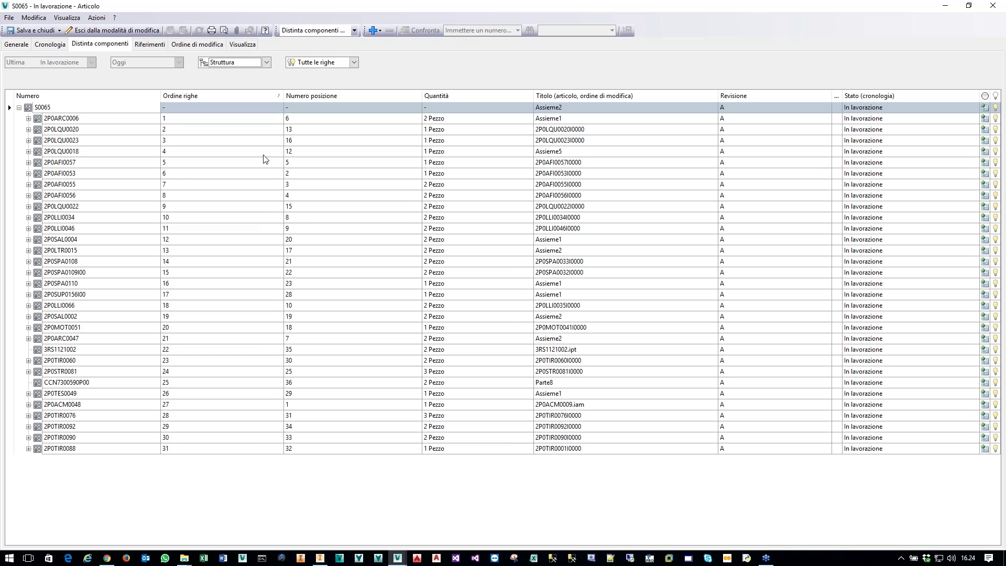
- Review the nested components of 2P0ARC0006 and 3SU1121414, collapse them, and save and close the S0065 item
left_click(28, 118)
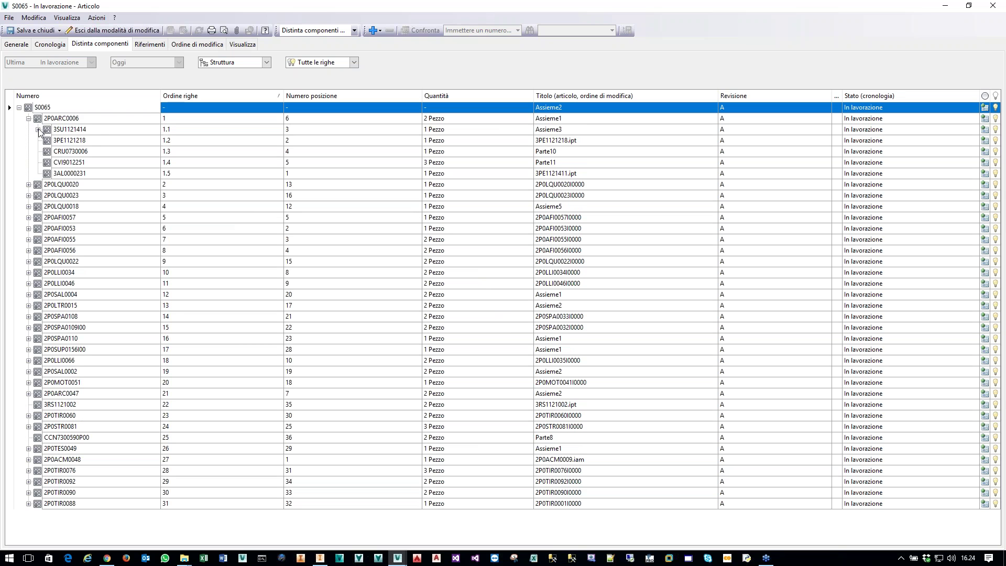
left_click(38, 130)
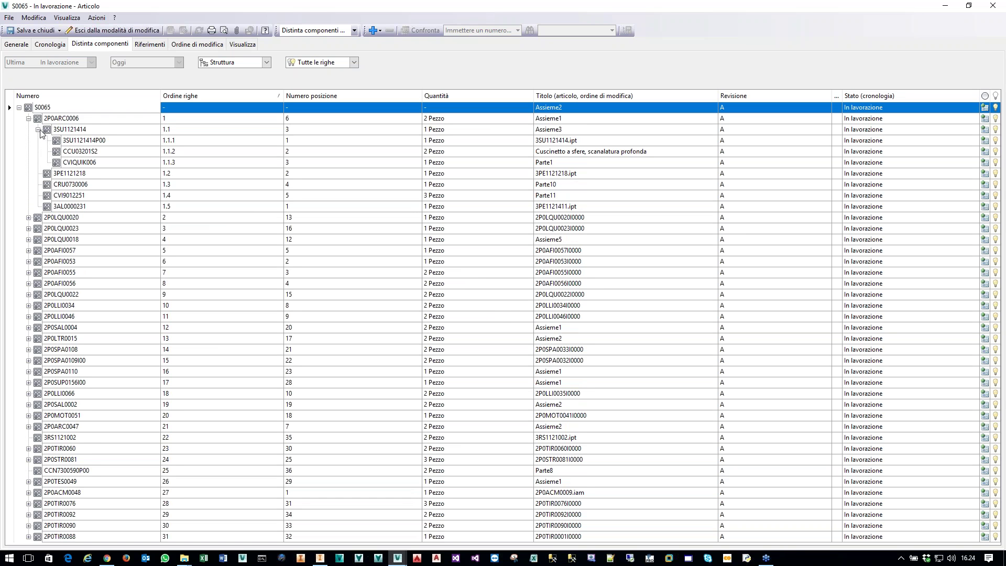
left_click(38, 129)
left_click(29, 118)
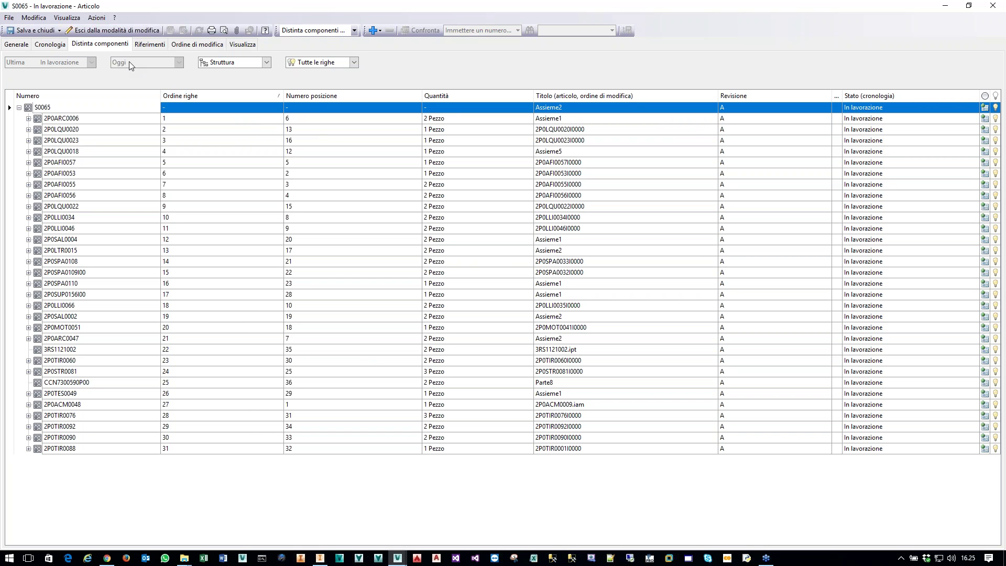
left_click(44, 32)
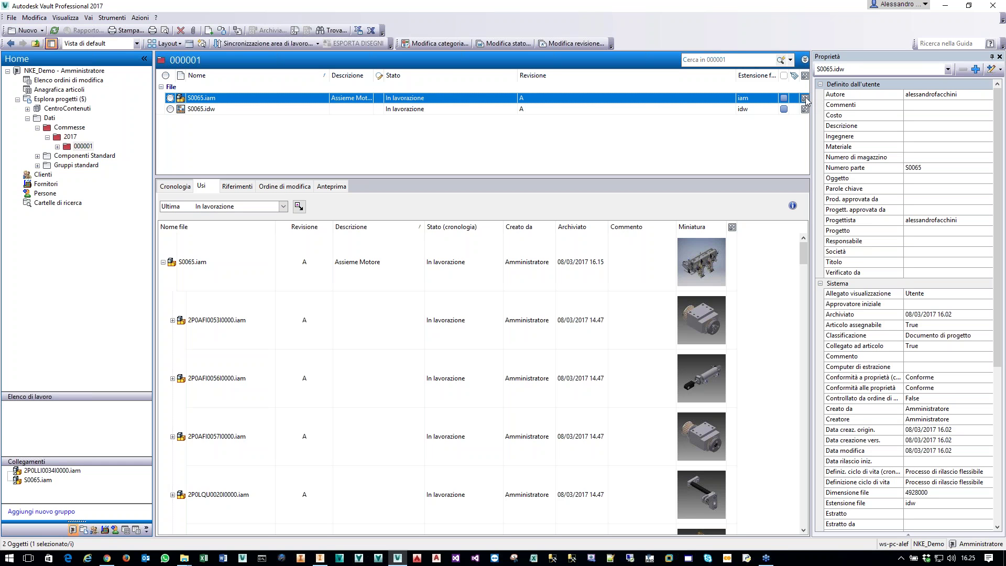
- Open the item linked to S0065.iam in a maximized window, review its associated files and bill of materials, and close it
mouse_move(807, 101)
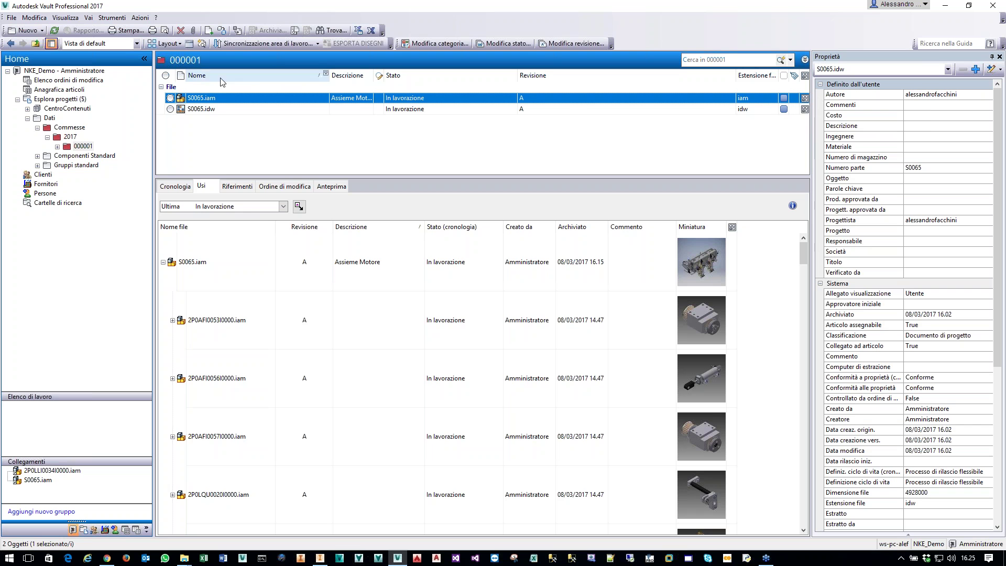
right_click(213, 101)
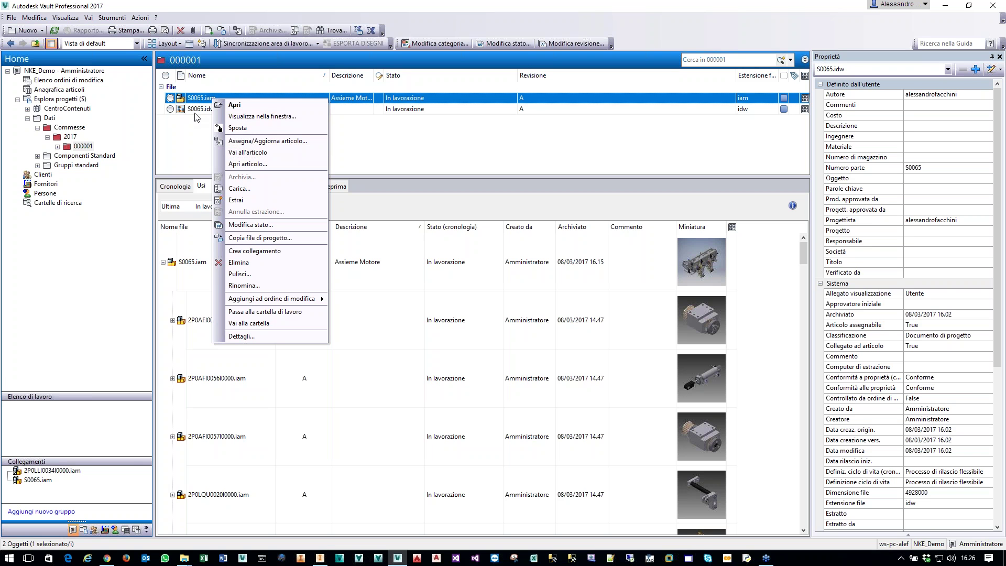
left_click(260, 164)
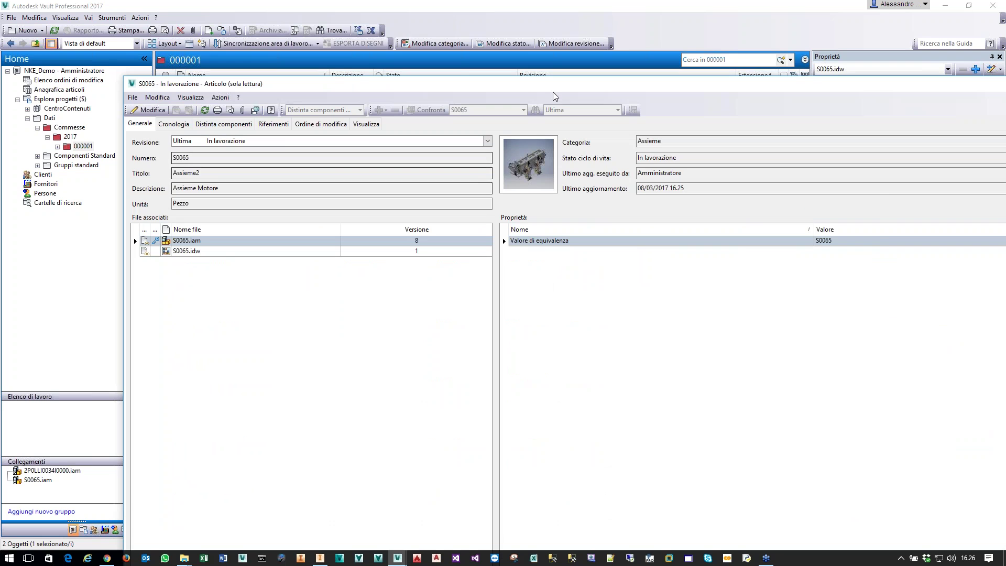
double_click(568, 87)
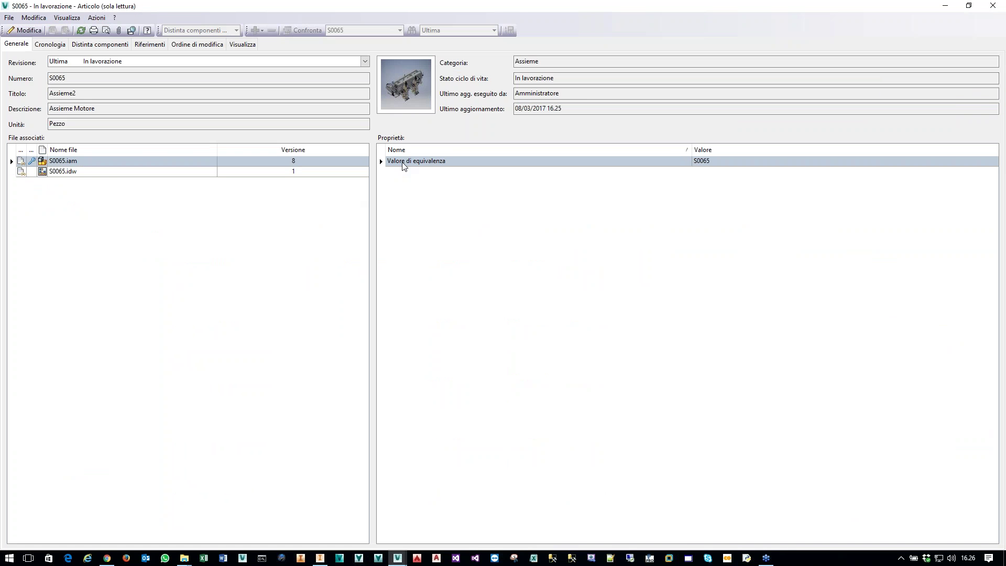
left_click(57, 173)
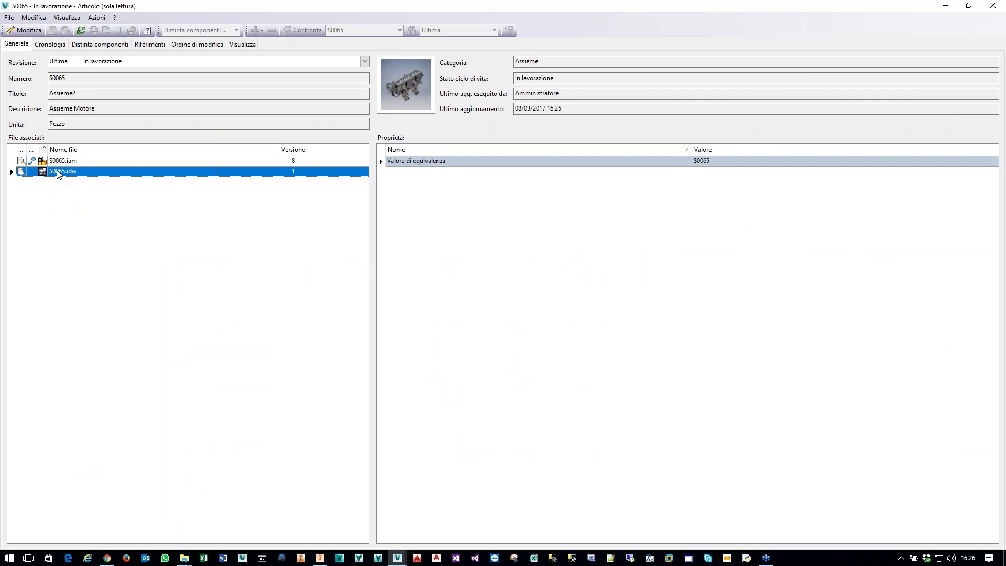
left_click(98, 45)
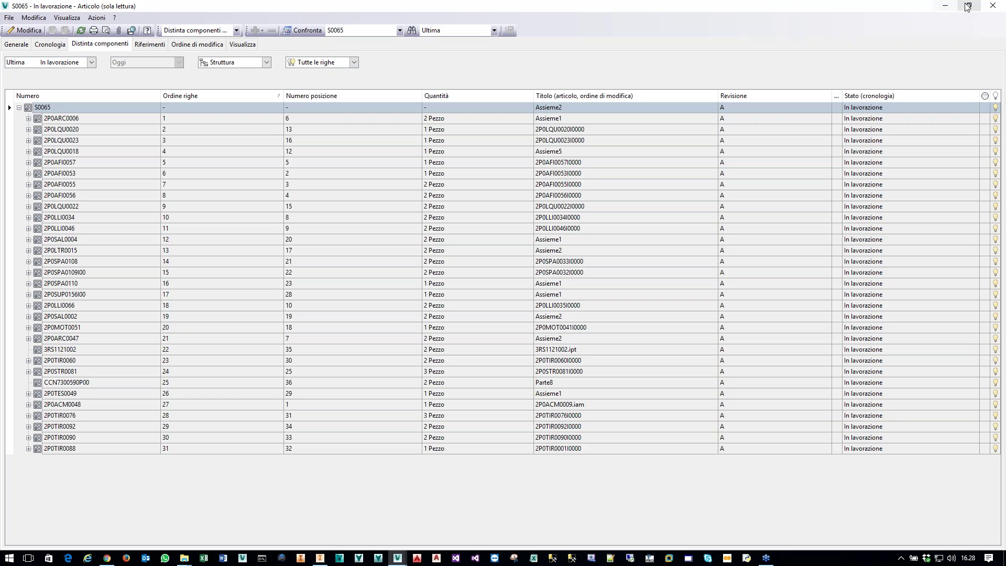
left_click(992, 6)
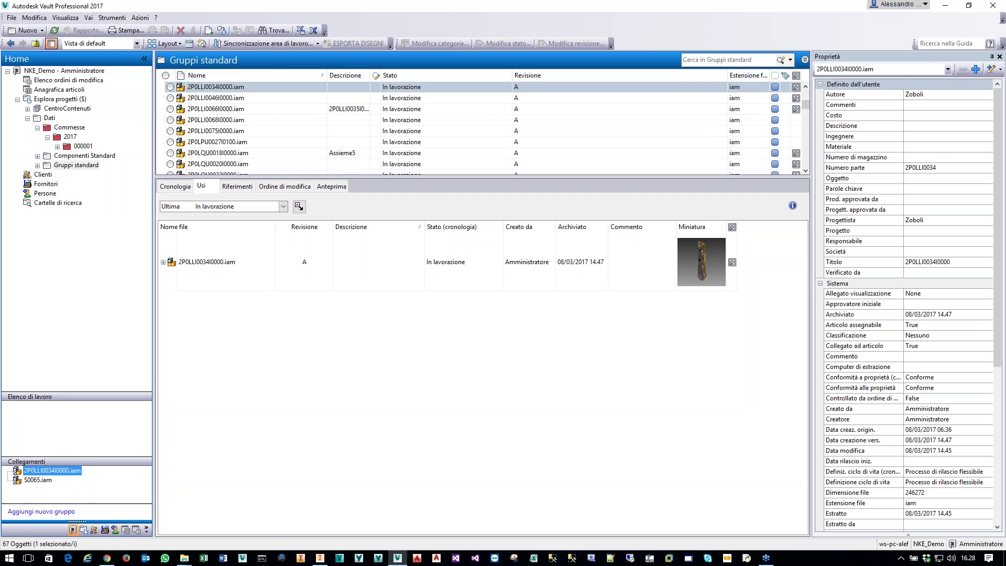
- Check out and open 2P0LLI0034I0000.iam from Gruppi standard in Inventor, and select its NKE-000001 part
double_click(192, 87)
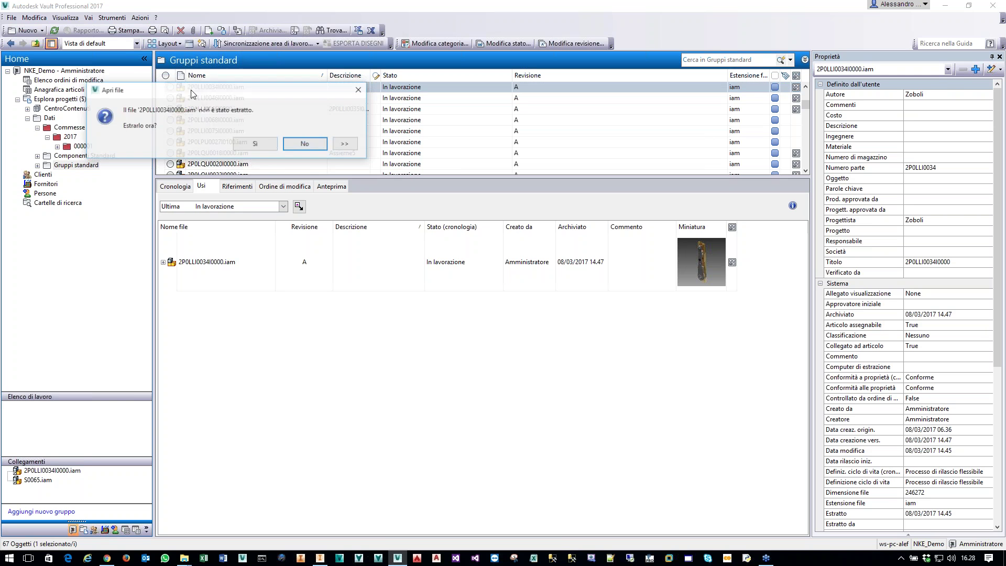
left_click(257, 146)
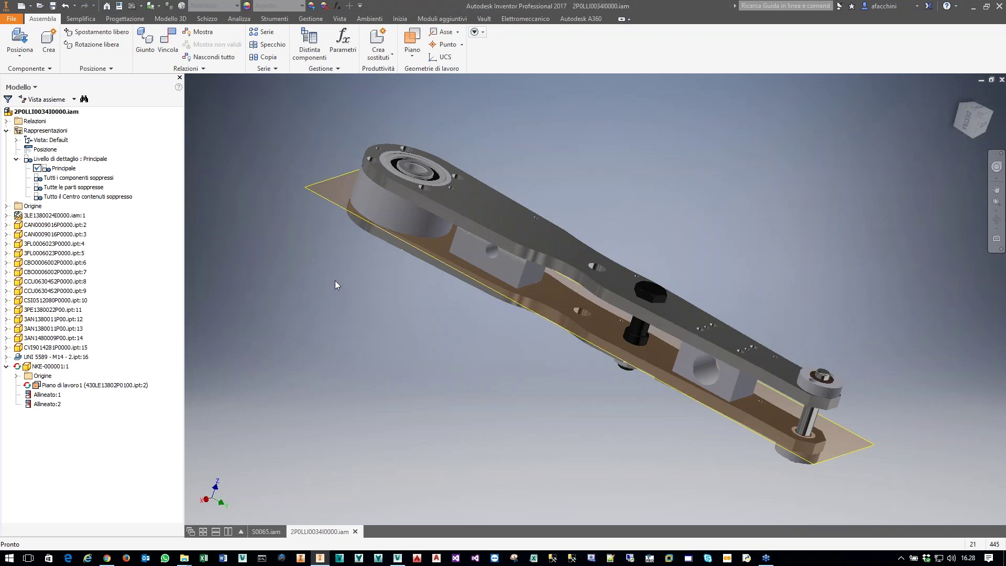
left_click(516, 270)
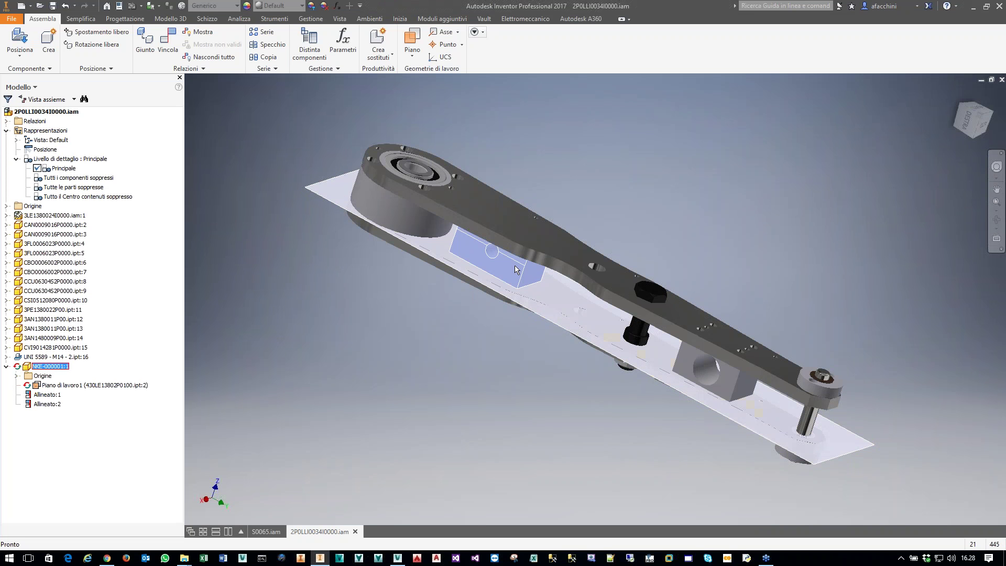
left_click(516, 270)
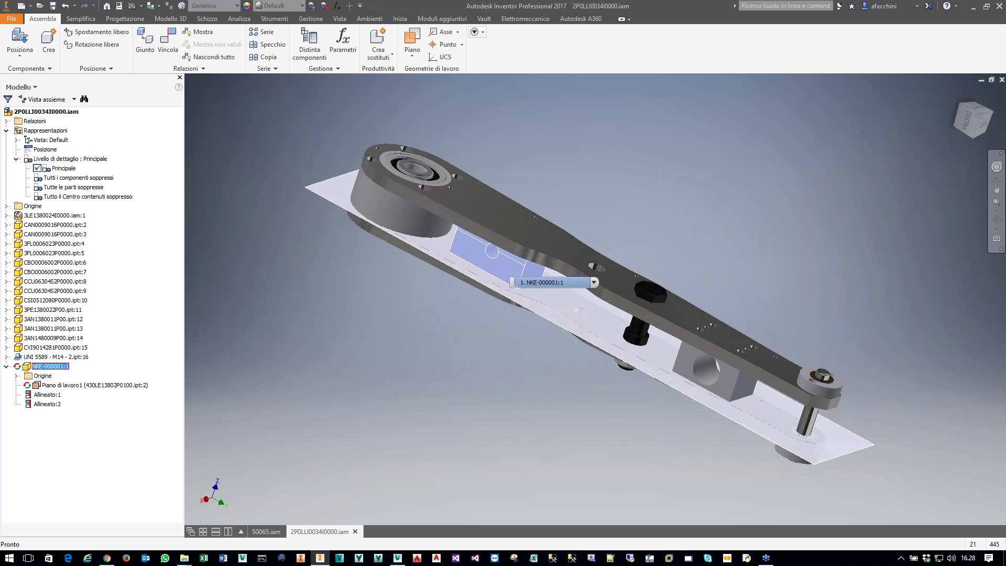
left_click(527, 282)
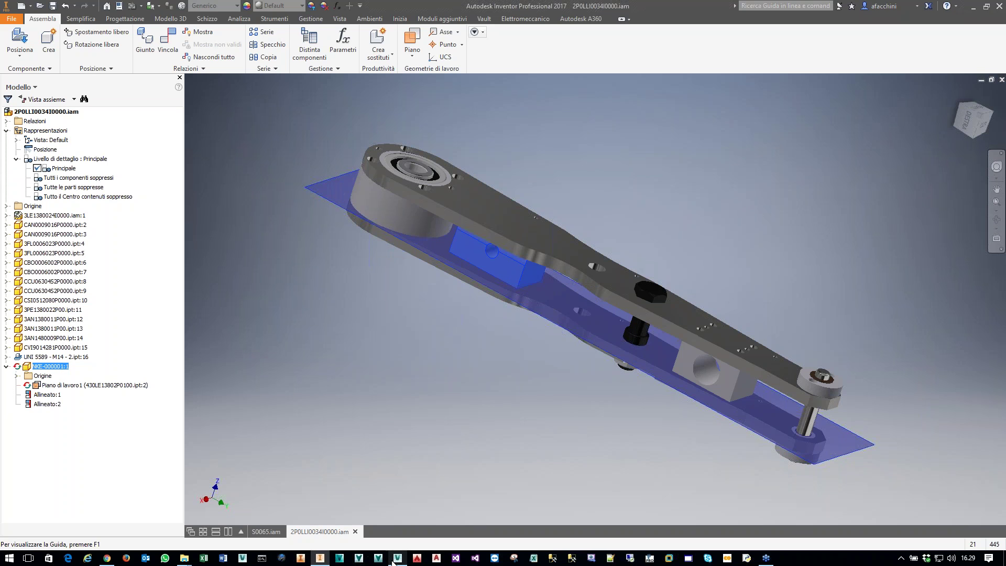
- In Vault Professional, find NKE-000001 in the bill of materials of the item linked to 2P0LLI0034I0000.iam, and minimize the item window
mouse_move(392, 560)
left_click(391, 524)
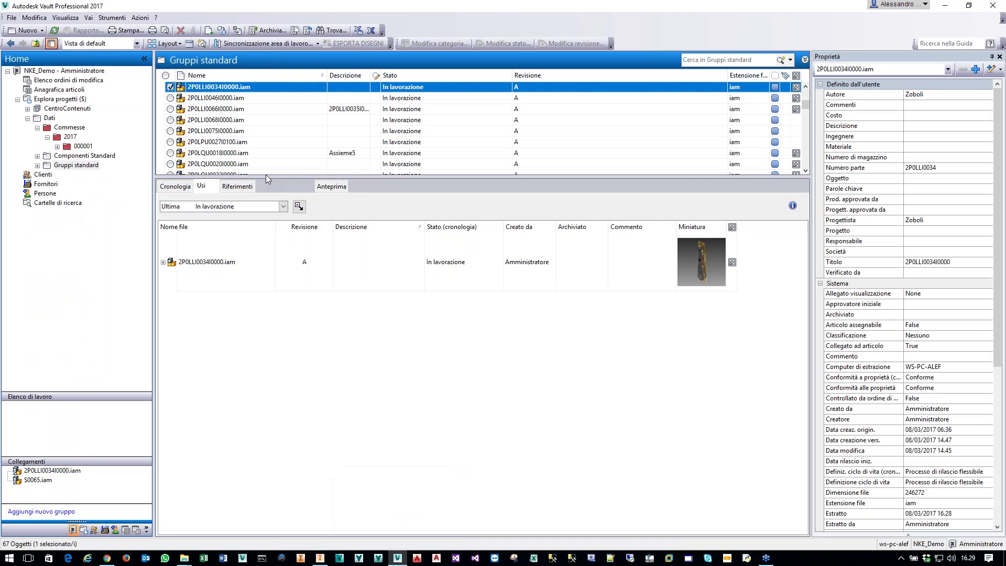
right_click(245, 90)
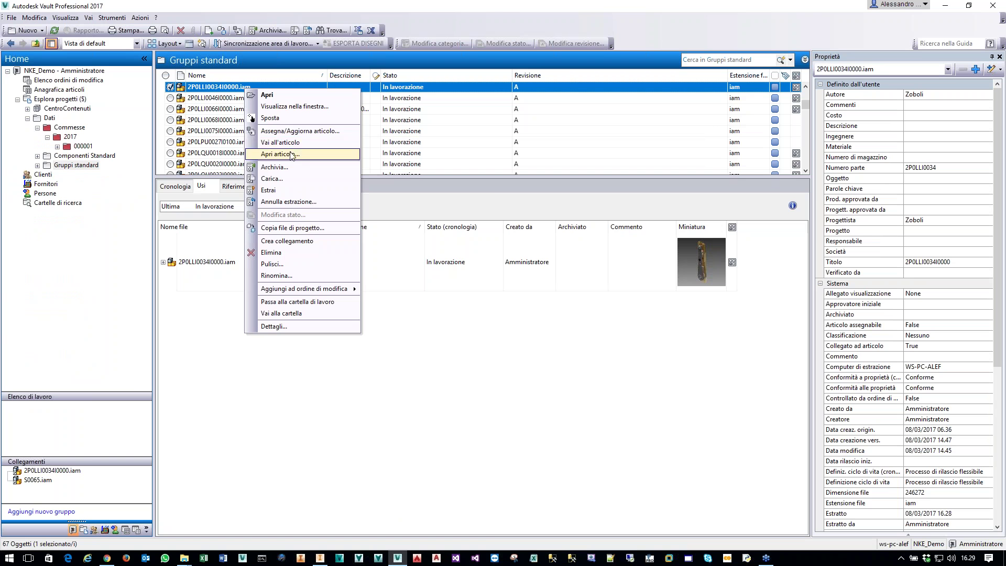
left_click(292, 154)
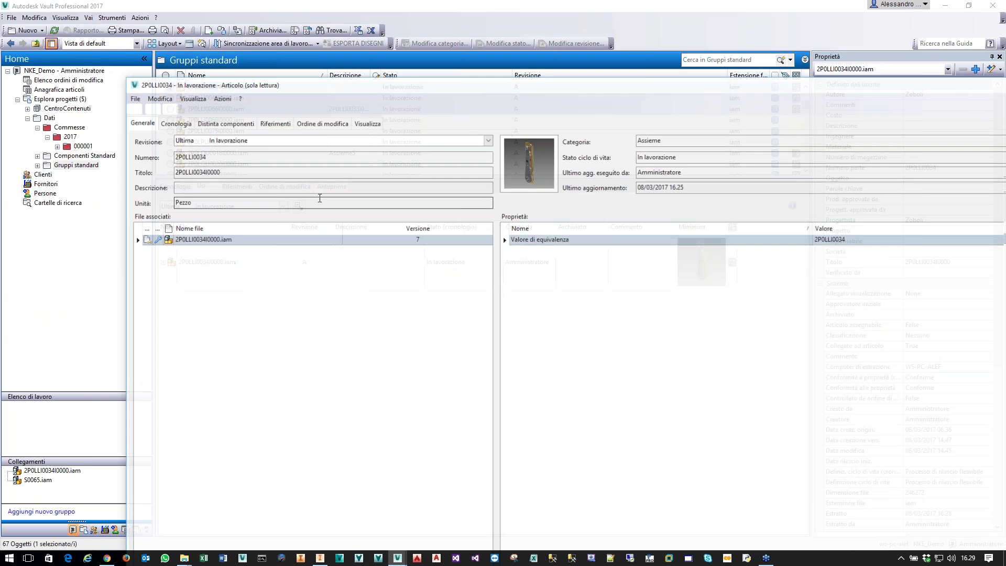
left_click(223, 124)
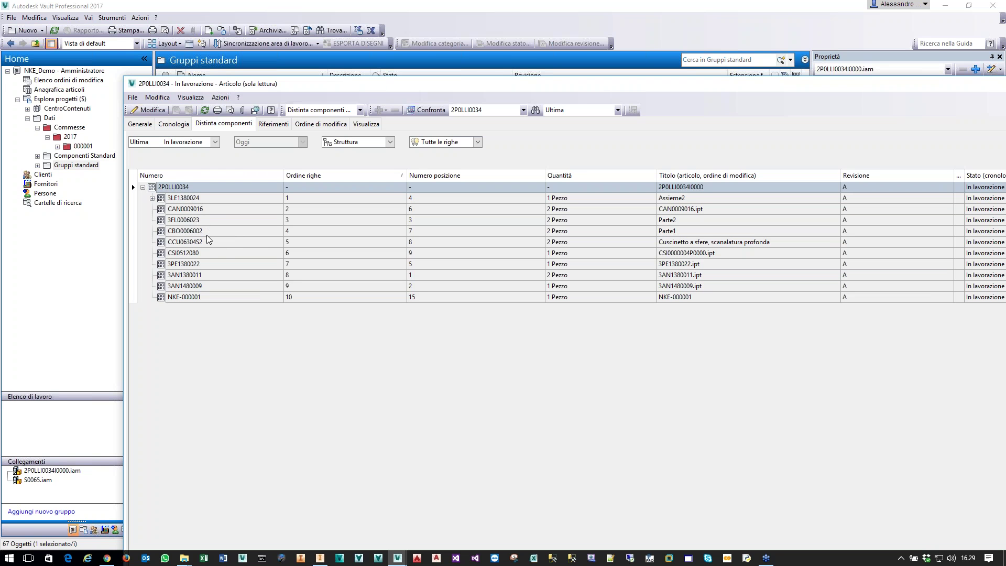
left_click(191, 298)
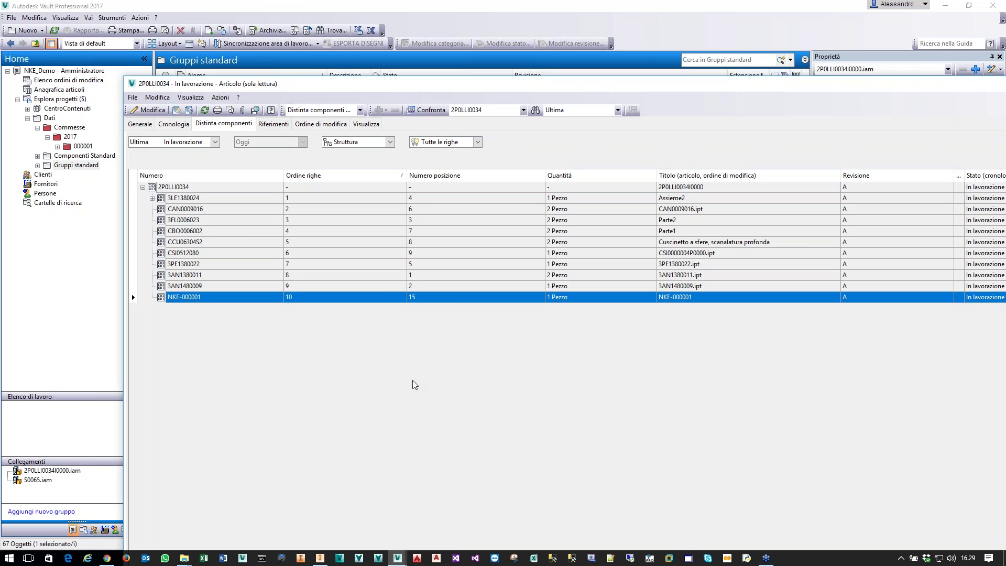
left_click_drag(788, 91, 605, 94)
left_click(945, 89)
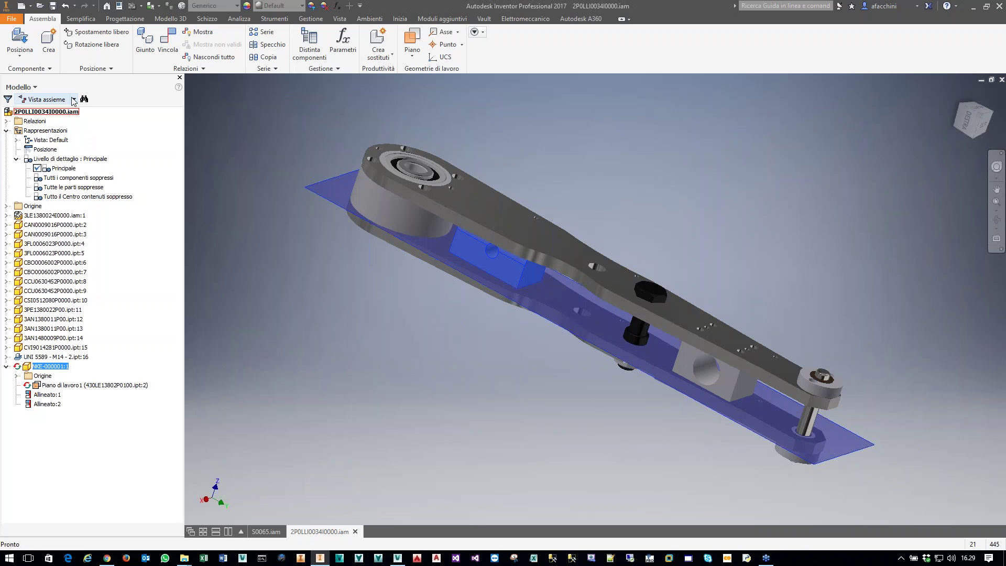
- Show the Vault browser in Inventor and delete NKE-000001 from the assembly, clearing its adaptivity and checking out NKE-000001.ipt
left_click(32, 87)
left_click(39, 134)
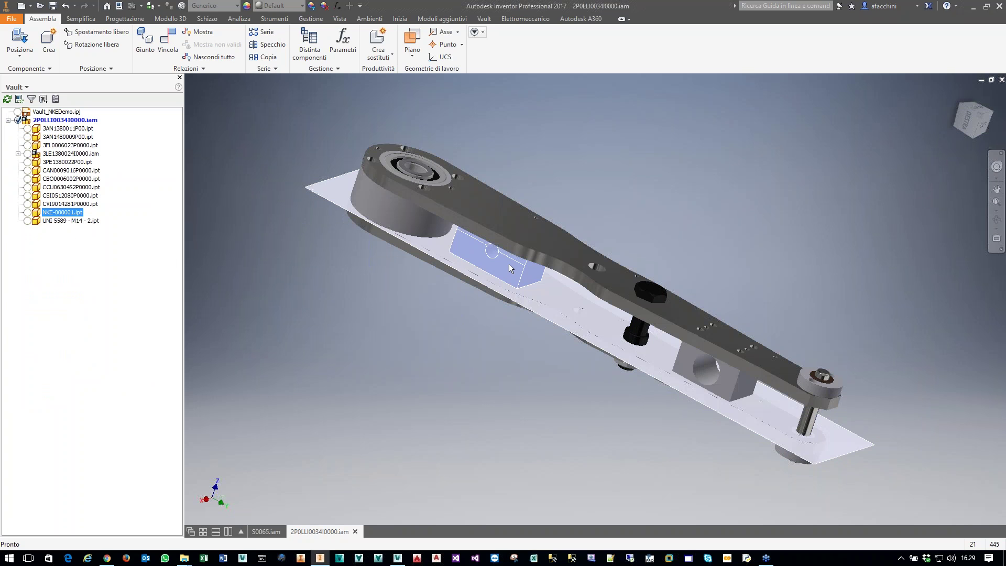
key("Delete")
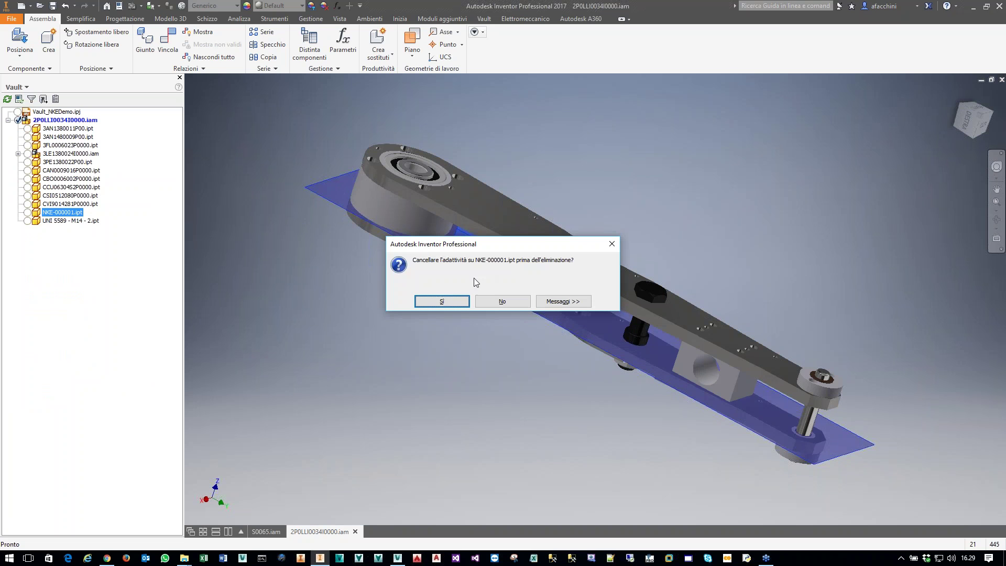
left_click(459, 302)
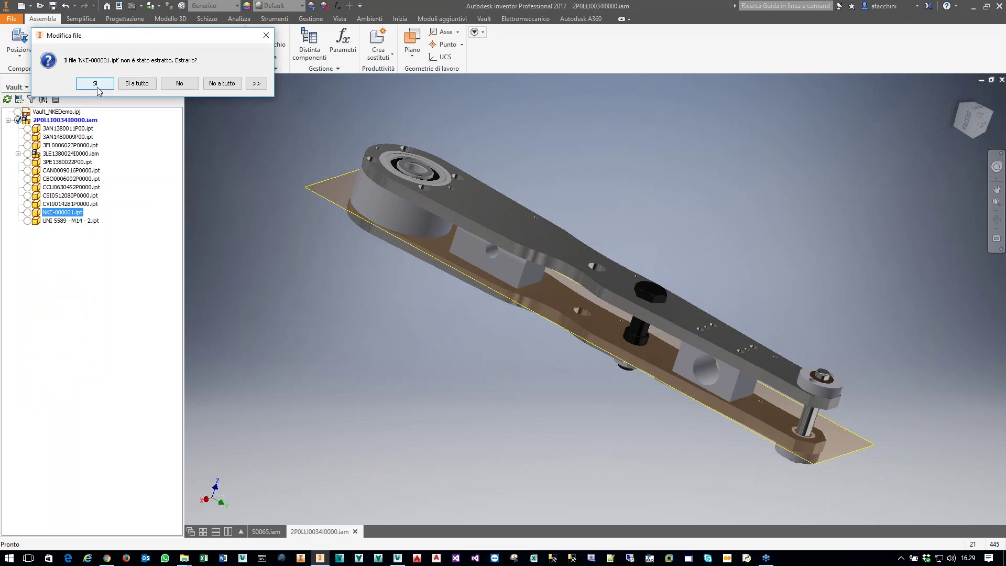
left_click(95, 85)
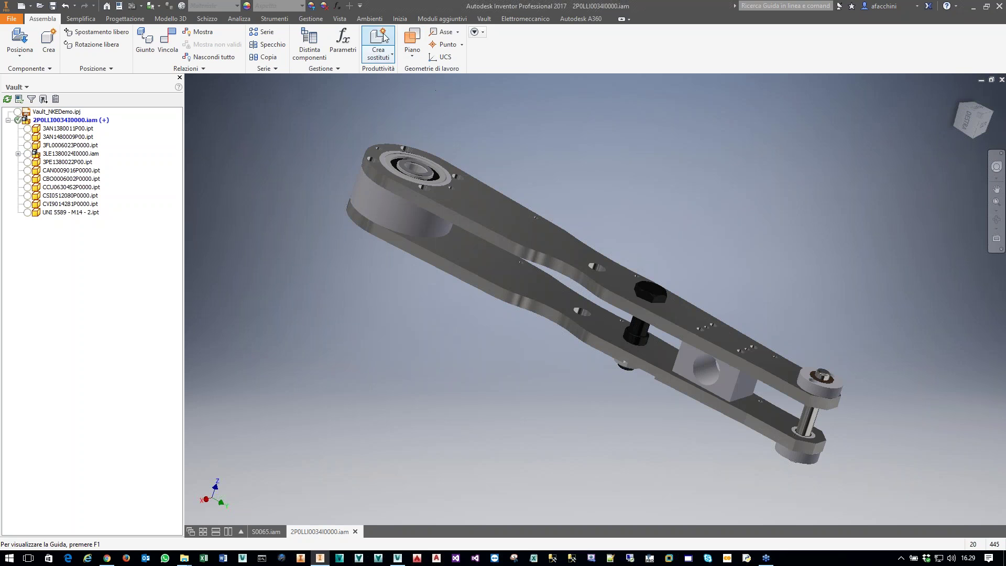
- Check in 2P0LLI0034I0000.iam to Vault without keeping it checked out, and close the assembly in Inventor
left_click(486, 21)
left_click(179, 41)
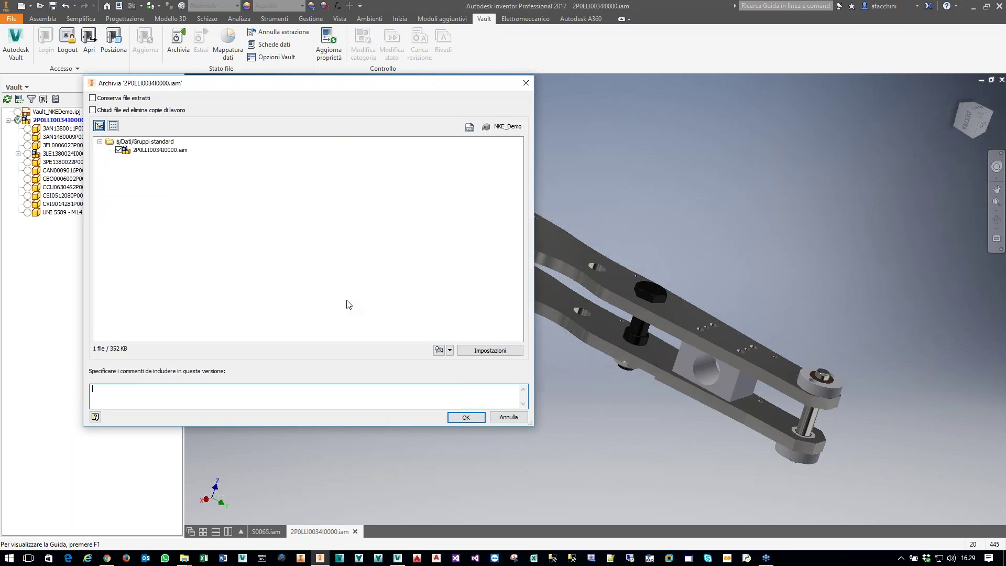
left_click(465, 417)
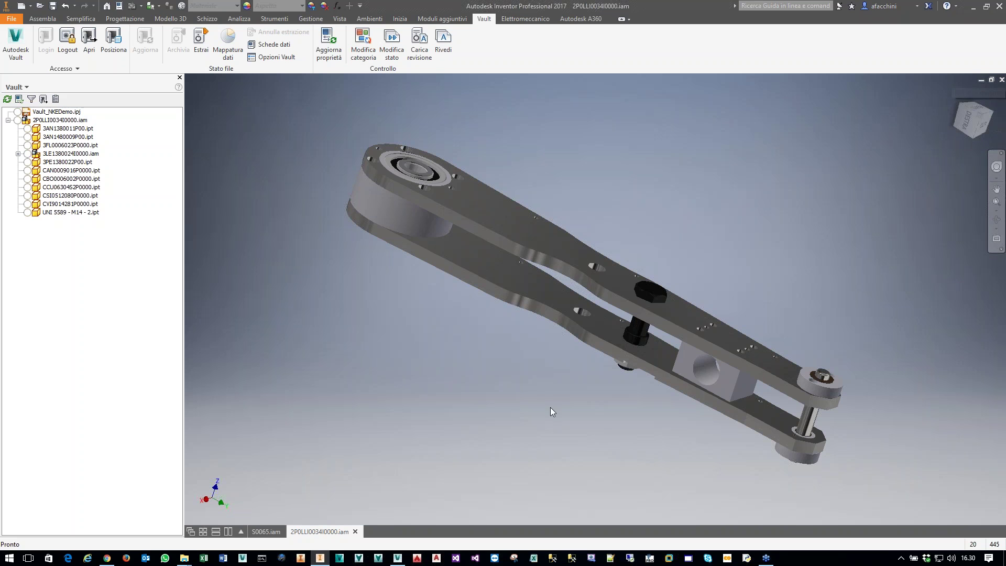
left_click(356, 532)
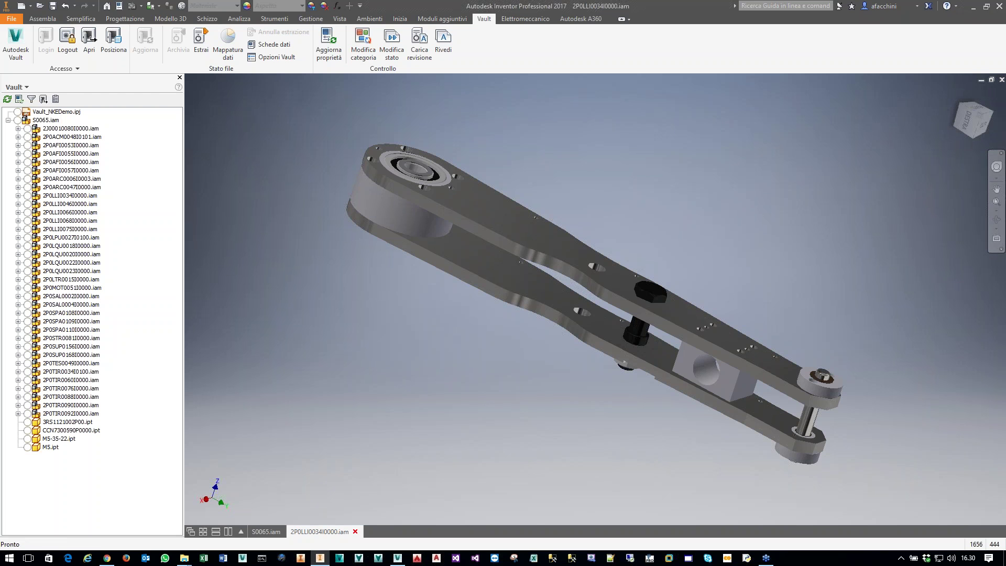
- In Vault Professional, refresh the Gruppi standard files, update the item of 2P0LLI0034I0000.iam, review its bill of materials, and save and close it
left_click(974, 8)
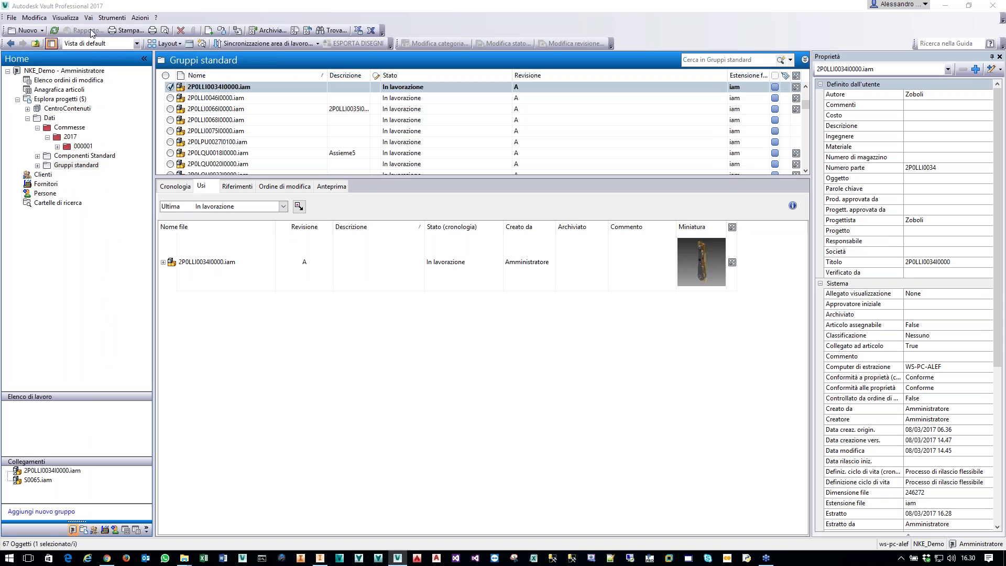
left_click(54, 31)
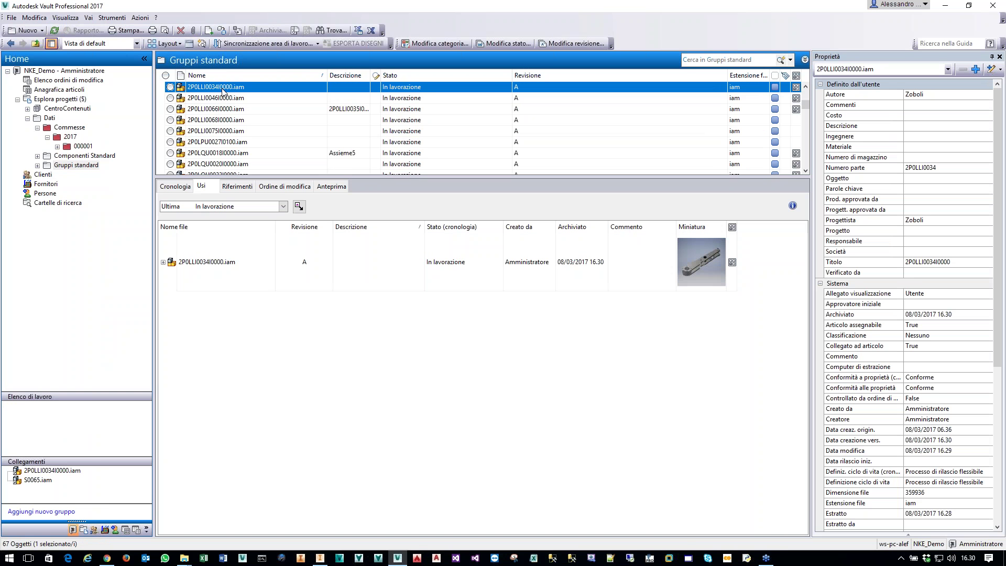
right_click(223, 89)
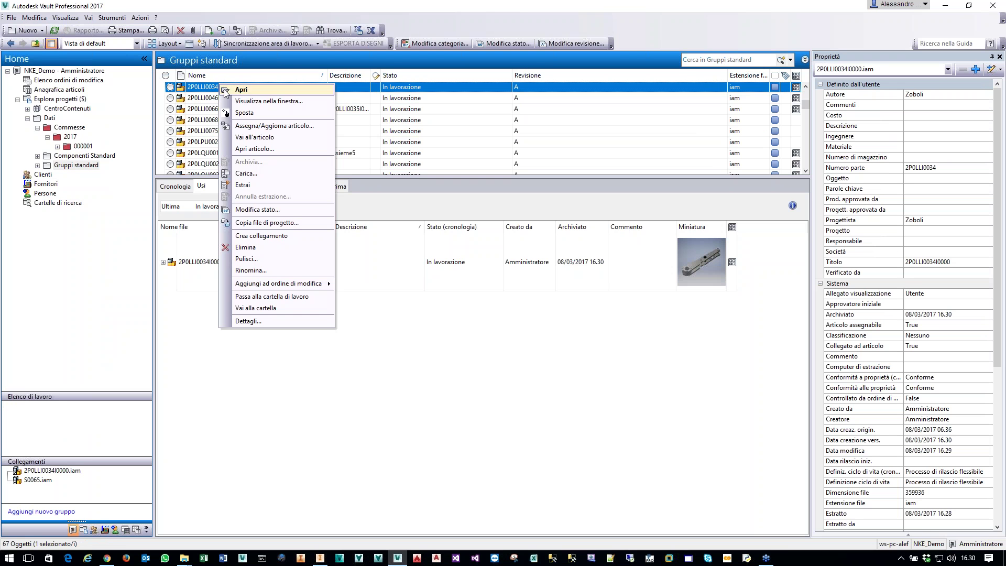
left_click(260, 125)
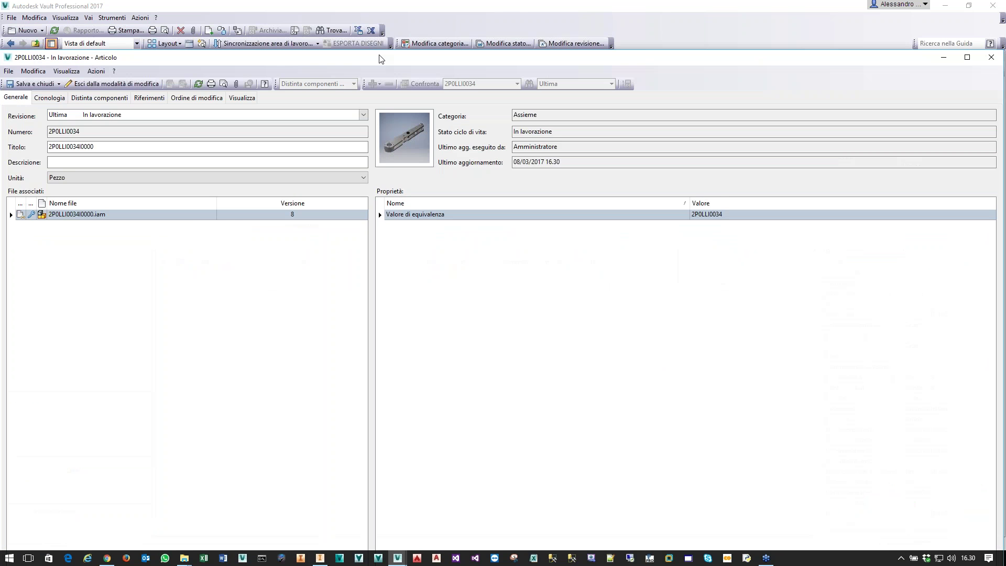
left_click_drag(381, 59, 400, 38)
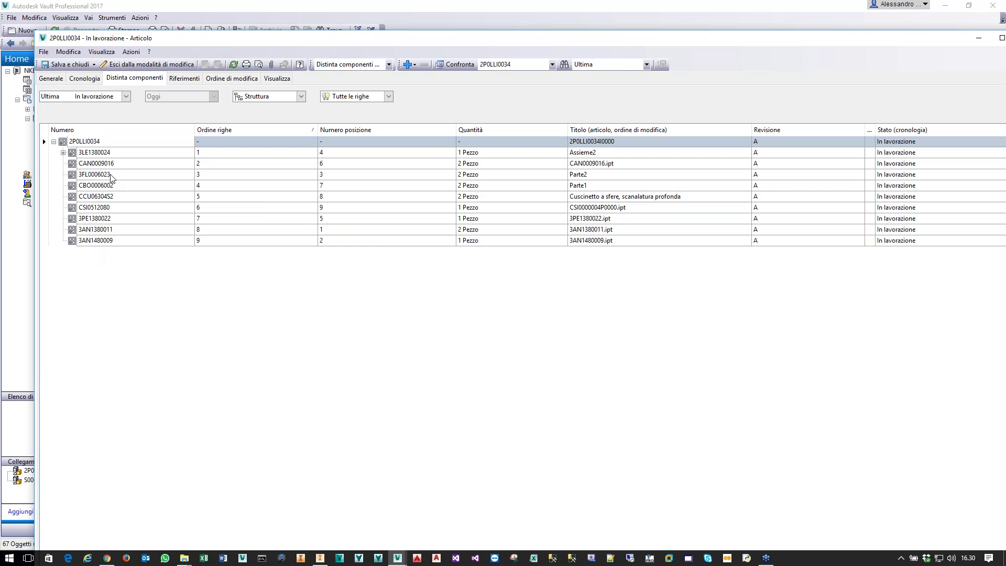
left_click(72, 64)
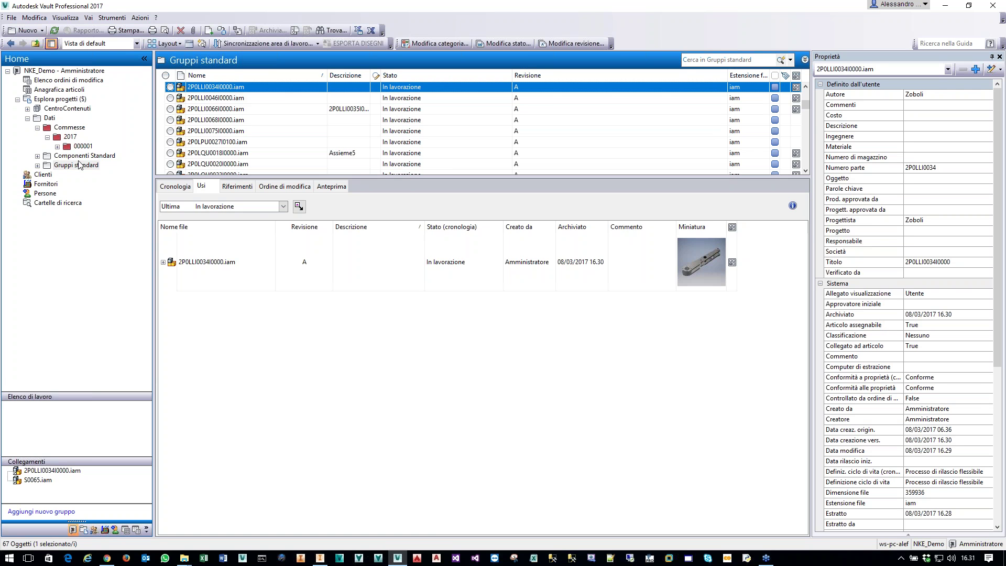
- Change the lifecycle state of S0065.iam in folder 000001, including all its dependent files, to Rilasciato
left_click(88, 147)
left_click(205, 99)
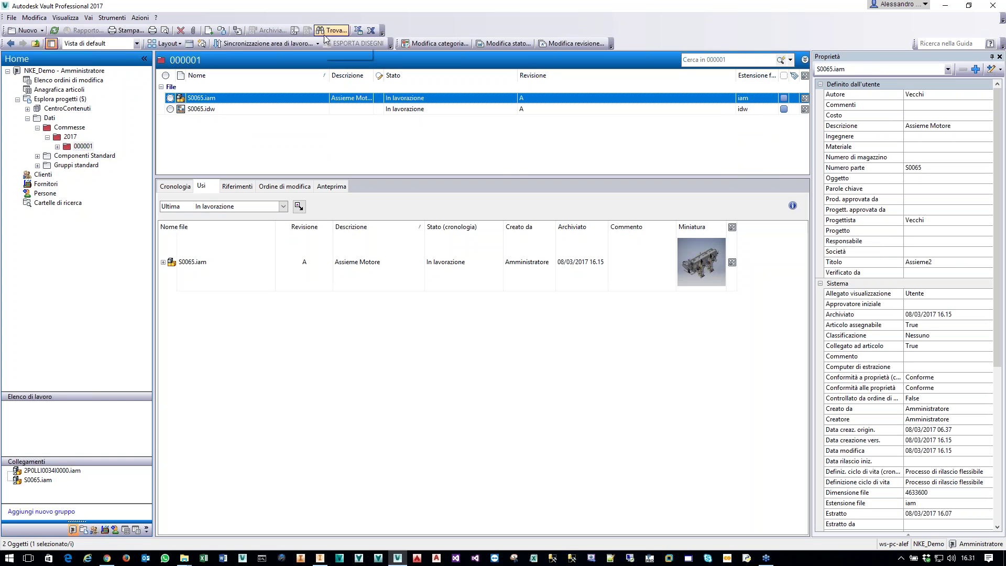
left_click(509, 43)
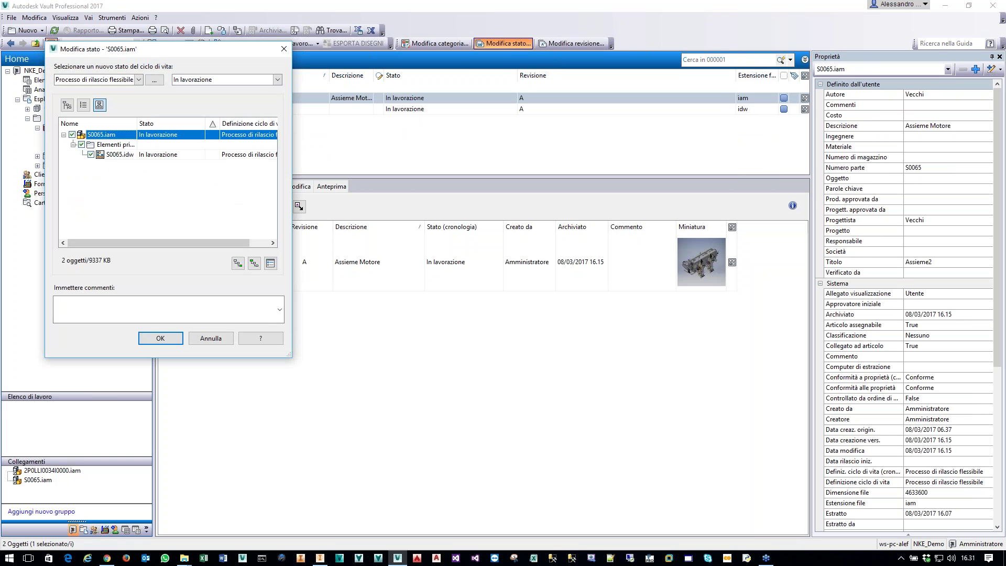
left_click(239, 264)
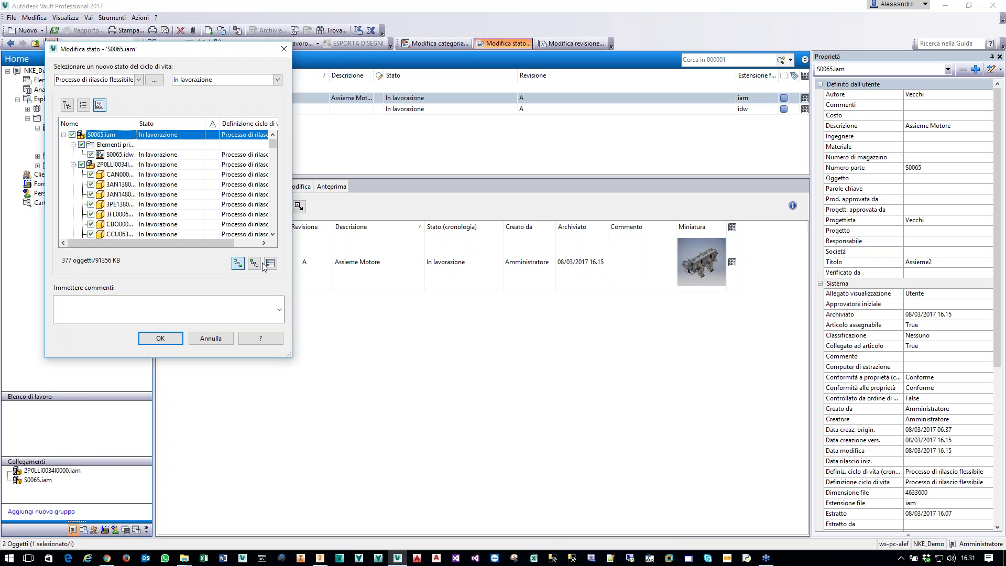
mouse_move(272, 145)
left_mouse_down()
mouse_move(272, 181)
mouse_move(283, 131)
left_mouse_up()
left_click(278, 79)
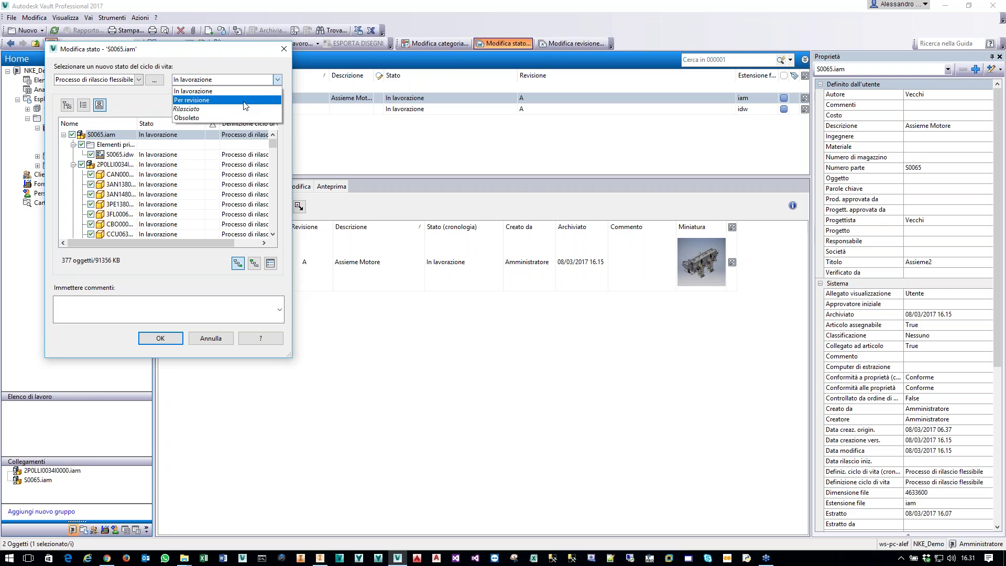
left_click(231, 109)
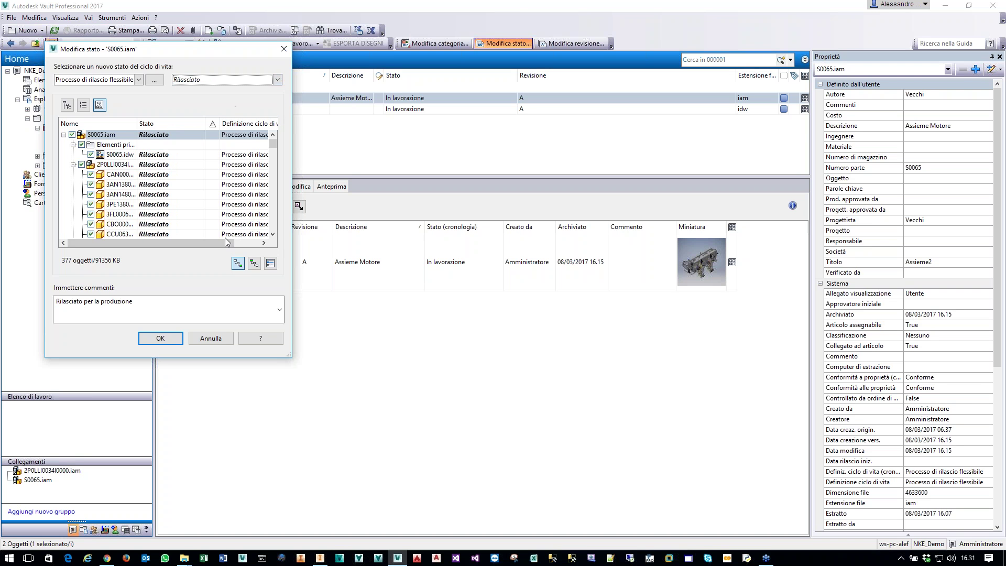
left_click(169, 339)
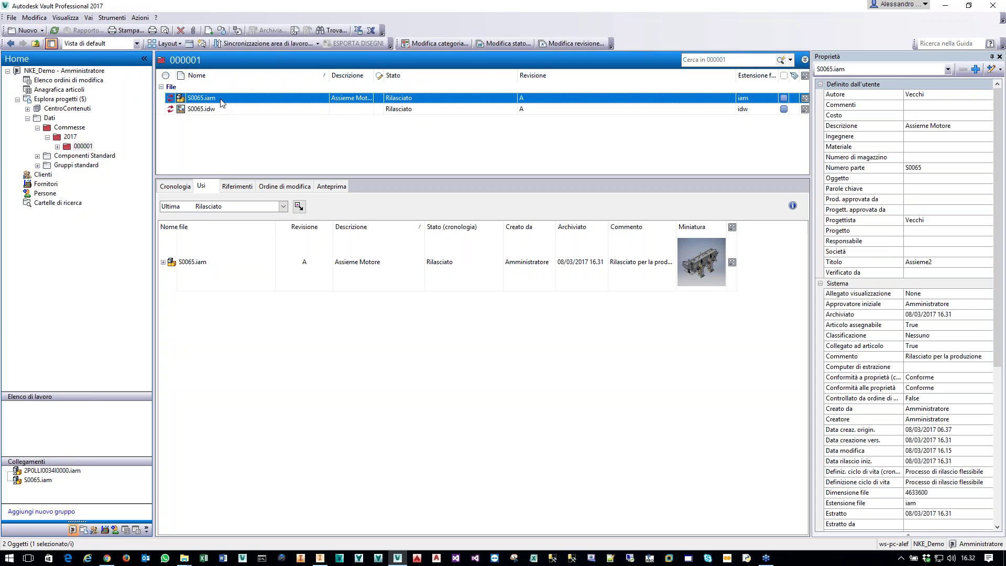
- Update the item assigned to S0065.iam, review its bill of materials, and save and close the item
mouse_move(171, 101)
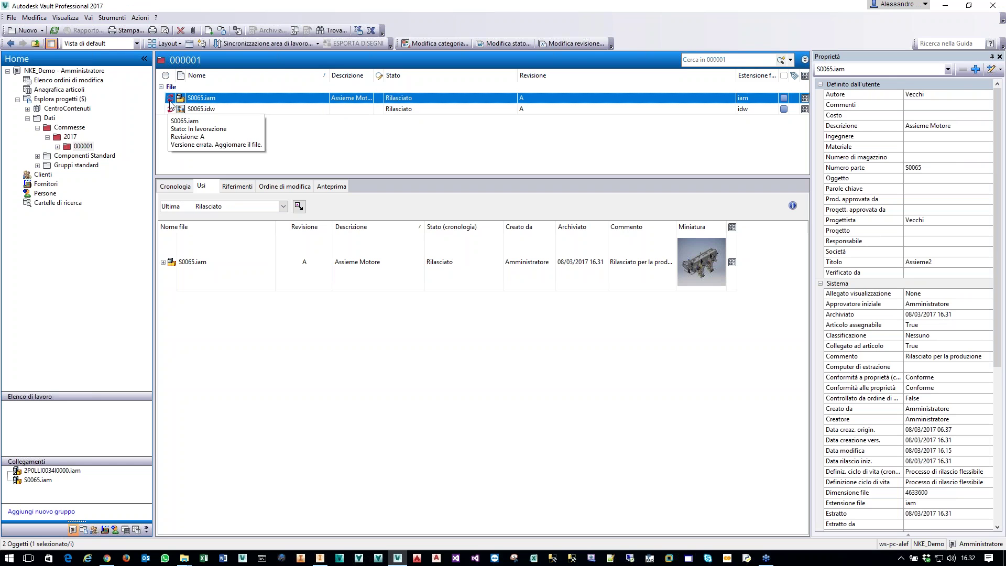
right_click(196, 99)
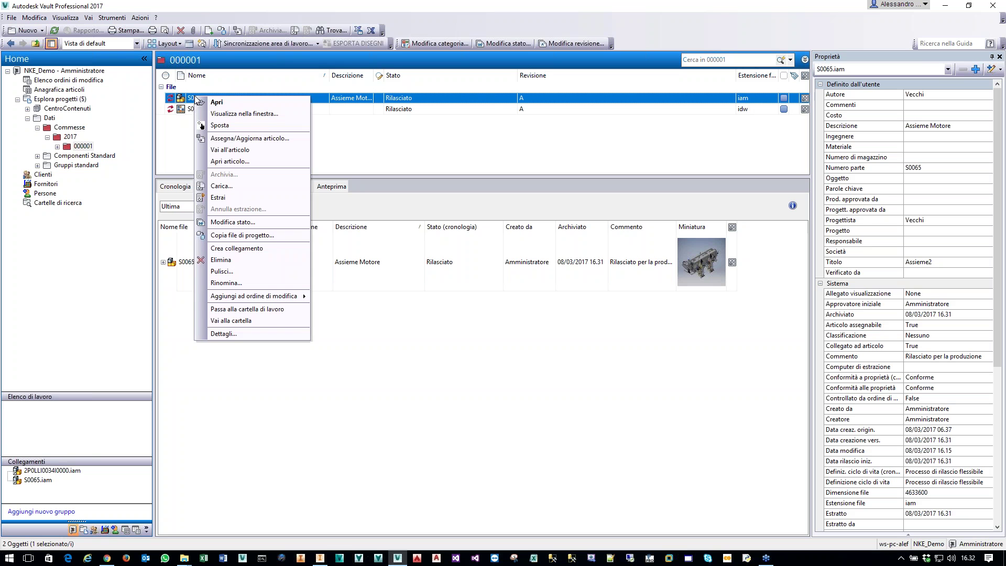
left_click(263, 138)
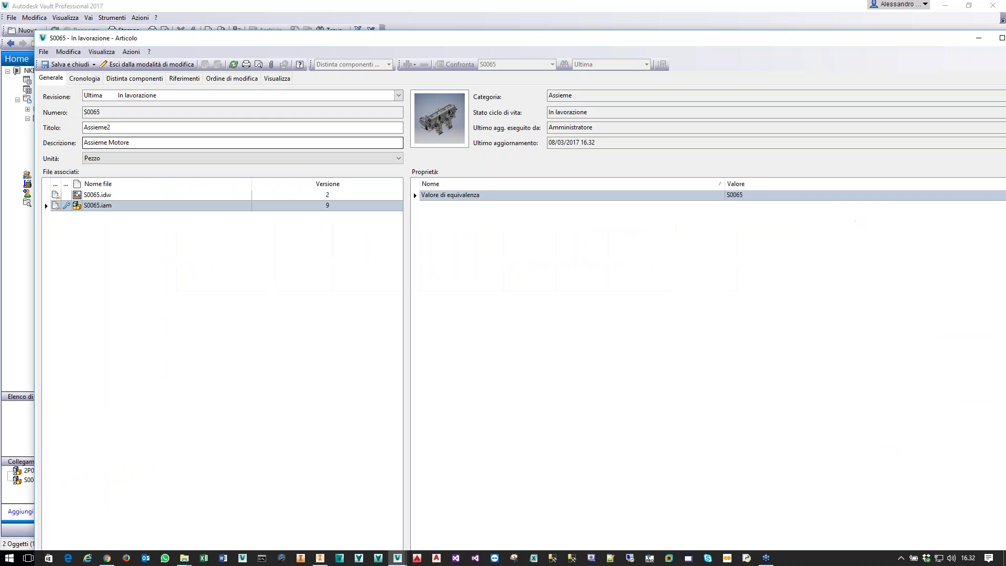
mouse_move(388, 39)
left_mouse_down()
mouse_move(364, 25)
mouse_move(380, 25)
left_mouse_up()
key("ctrl+Tab")
key("ctrl+Tab")
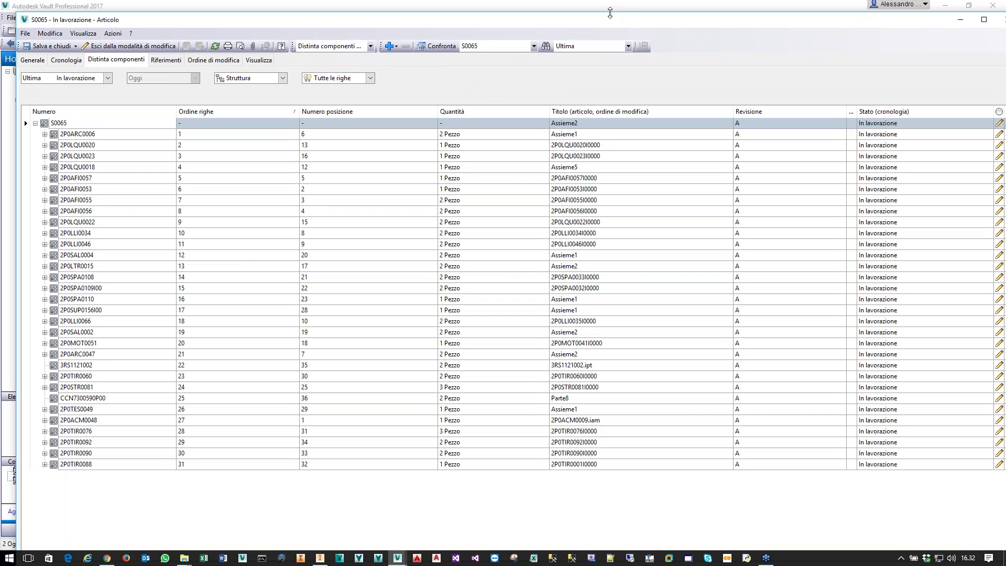
mouse_move(589, 23)
left_mouse_down()
mouse_move(540, 30)
mouse_move(586, 34)
left_mouse_up()
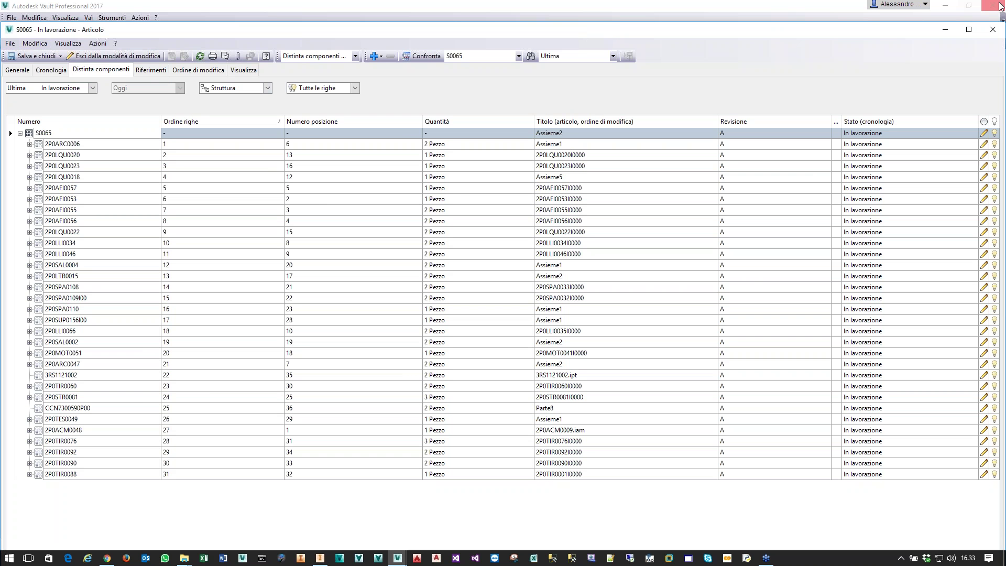
left_click_drag(871, 38, 228, 33)
left_click(44, 59)
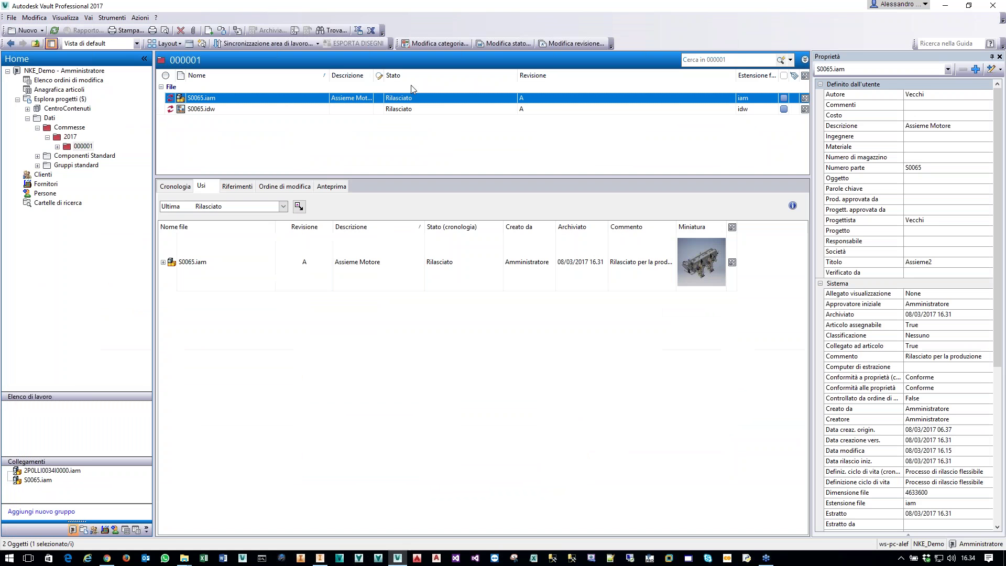
- Go to the item linked to S0065.iam and change its state, together with all its child items, to Rilasciato
right_click(443, 101)
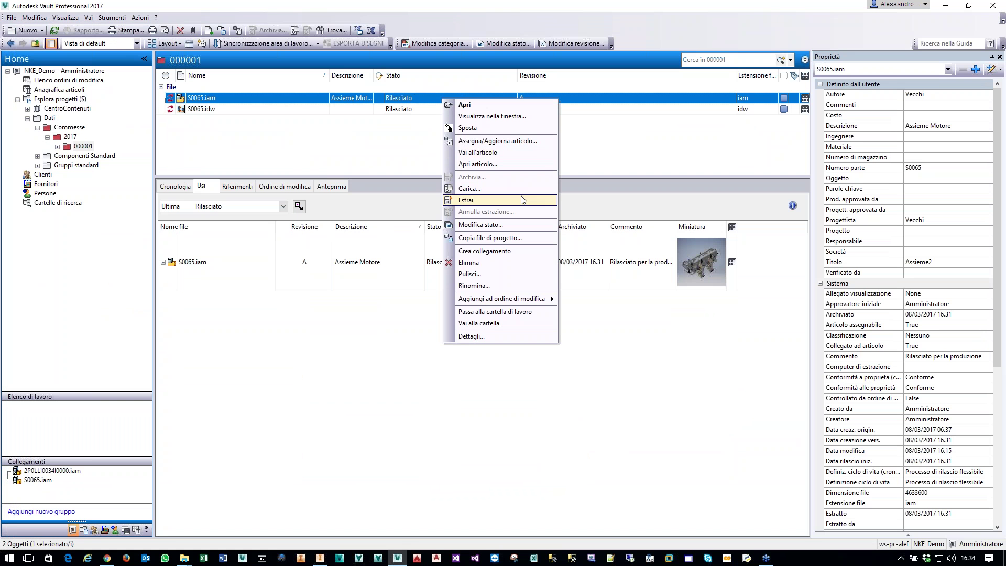
left_click(498, 153)
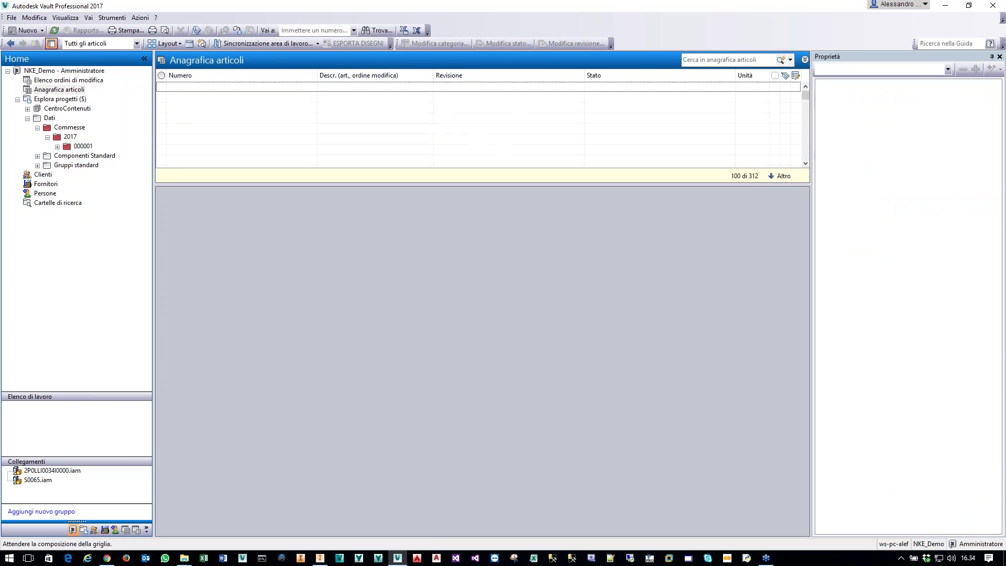
left_click(503, 43)
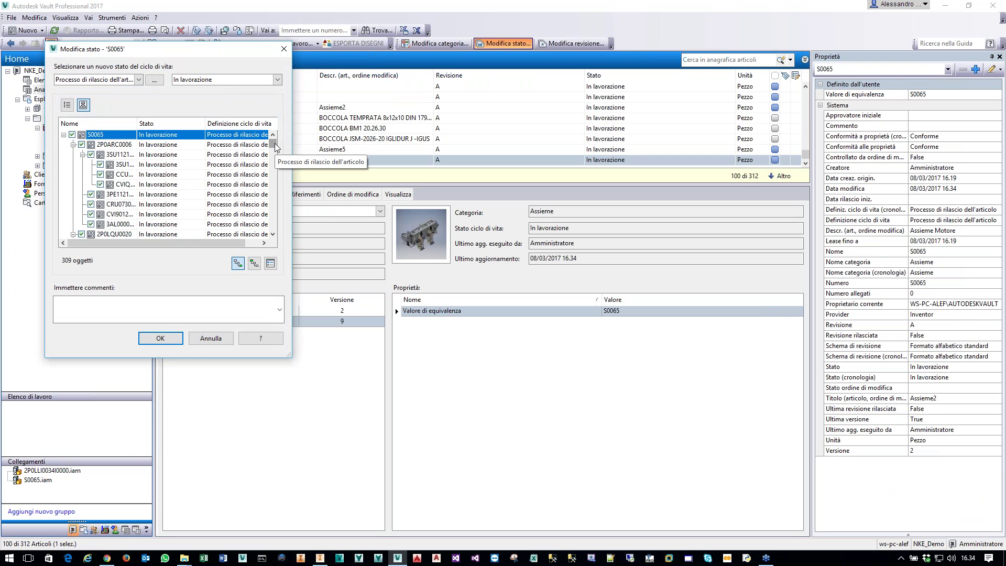
left_click_drag(273, 145, 280, 95)
left_click(277, 80)
left_click(239, 109)
type("Rilasciato per la produzione")
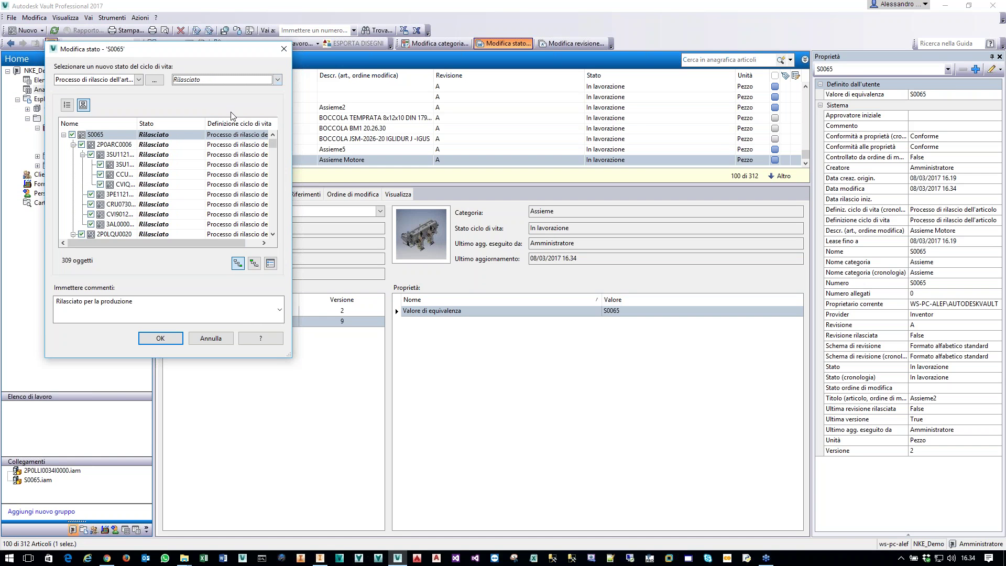
left_click(160, 339)
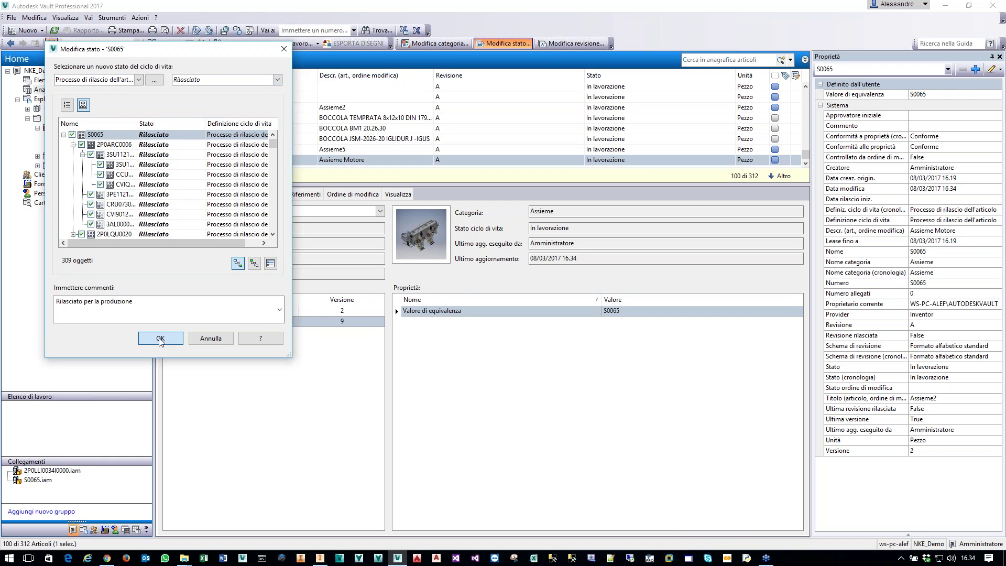
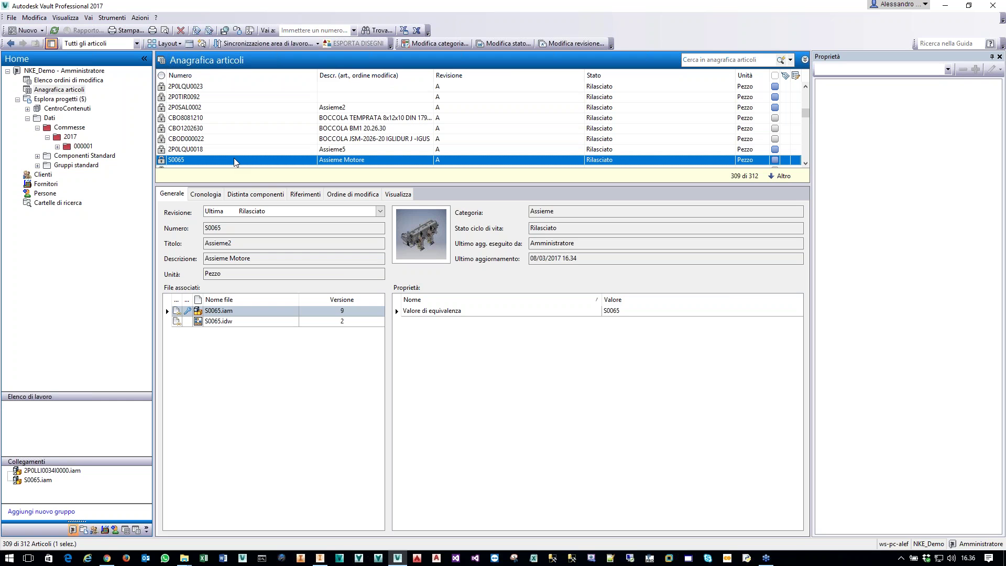
- Change only item S0065, excluding its child items, to the In lavorazione state, and open the item to view its bill of materials
left_click(234, 161)
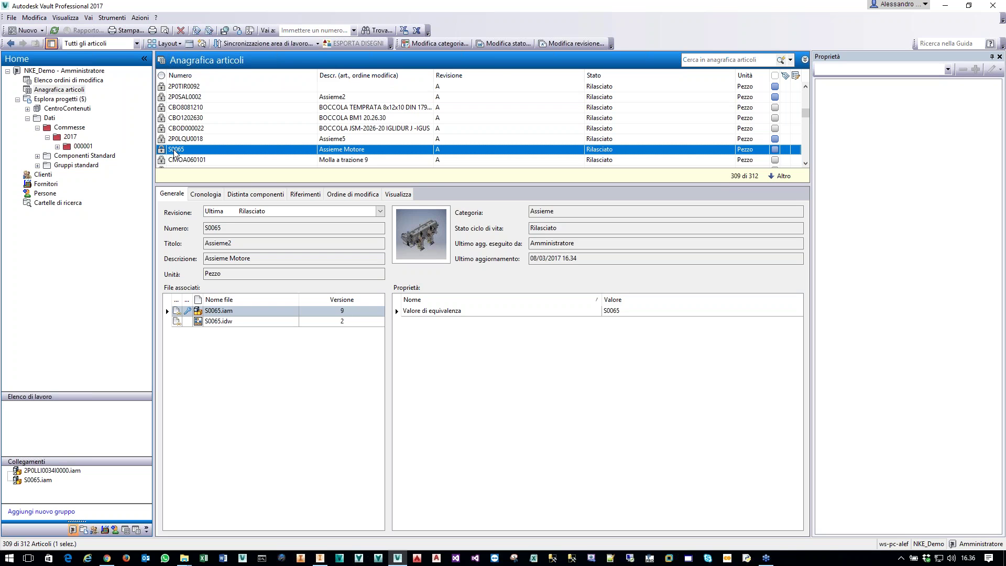
left_click(503, 43)
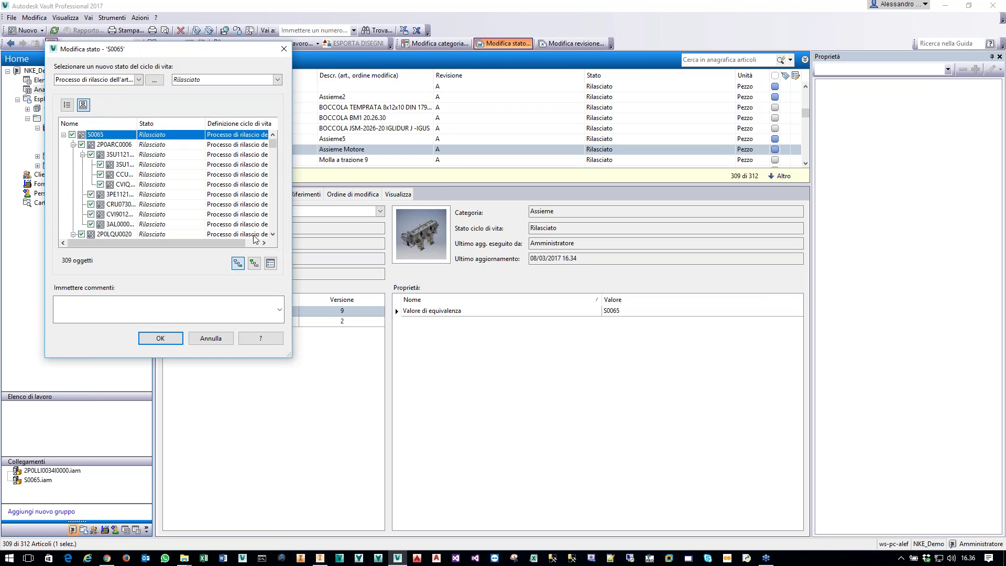
left_click(239, 265)
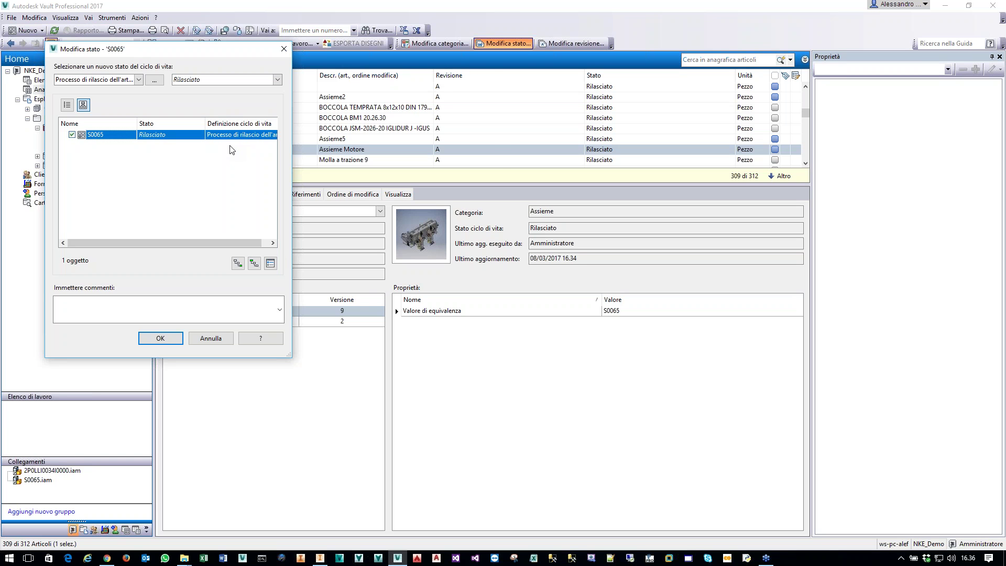
left_click_drag(215, 51, 656, 60)
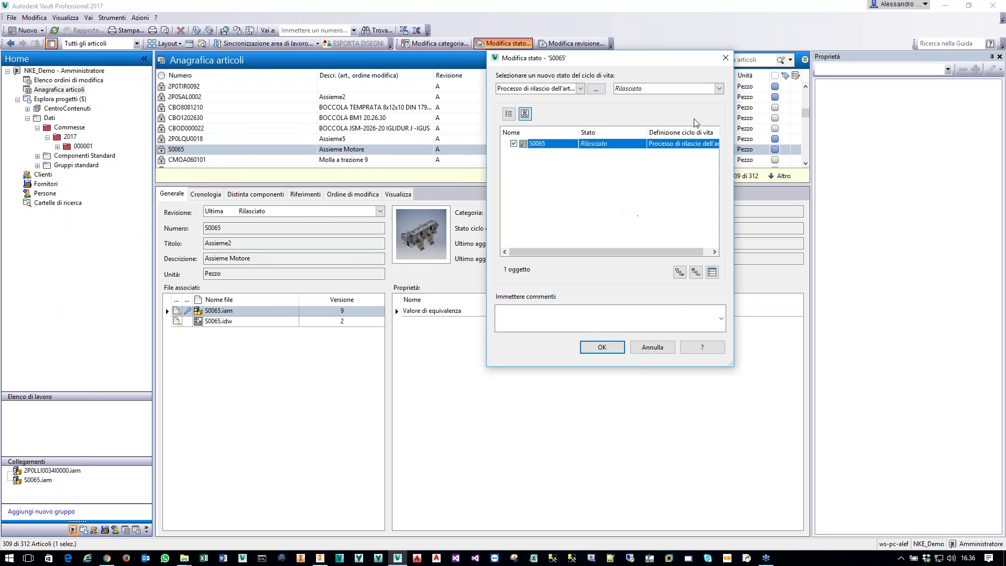
left_click(719, 88)
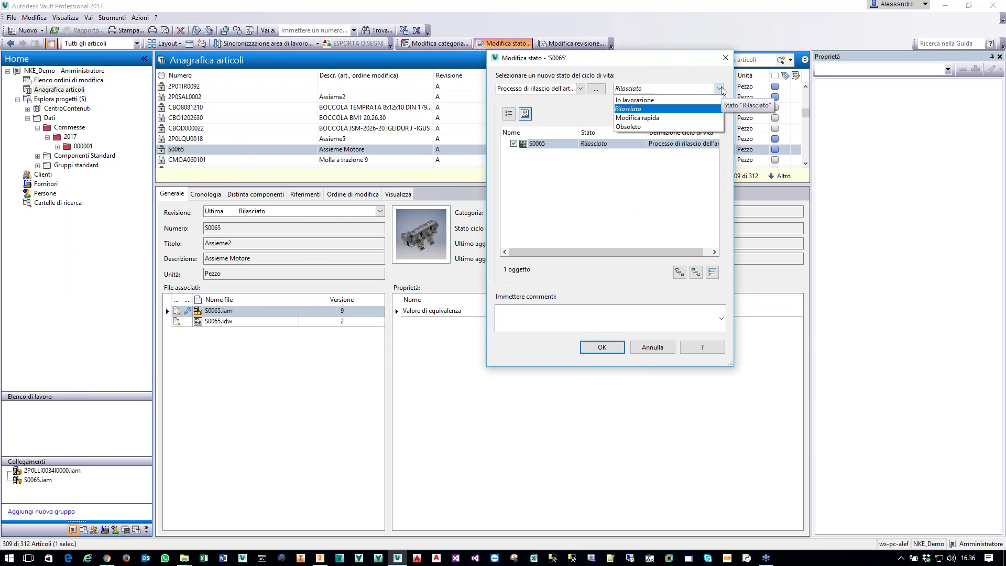
left_click(653, 100)
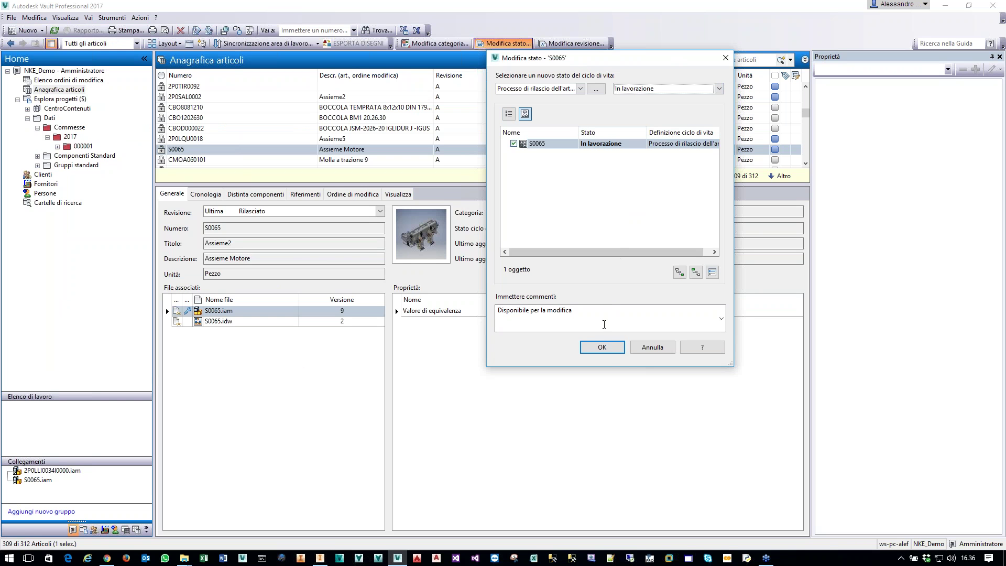
left_click(613, 349)
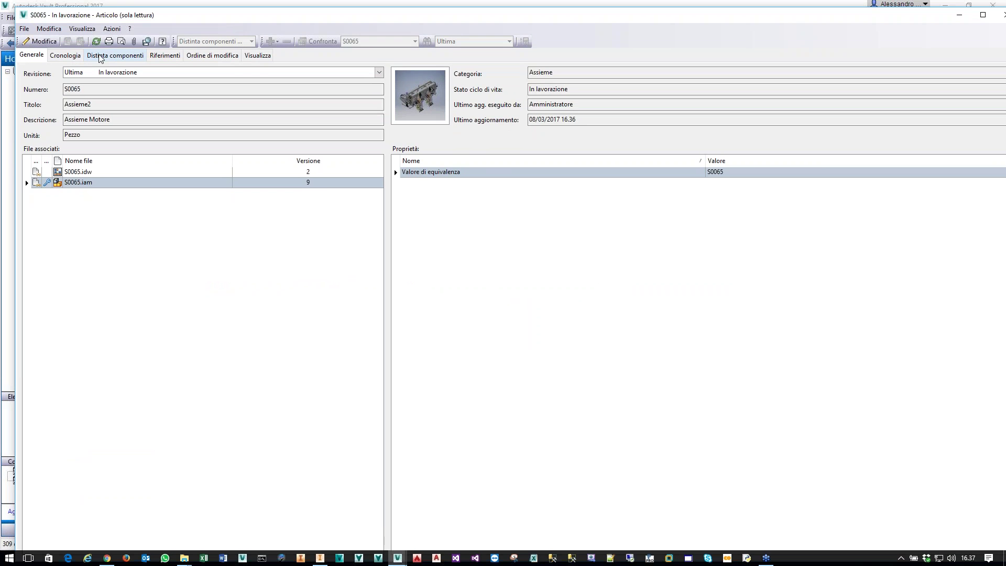
left_click(101, 56)
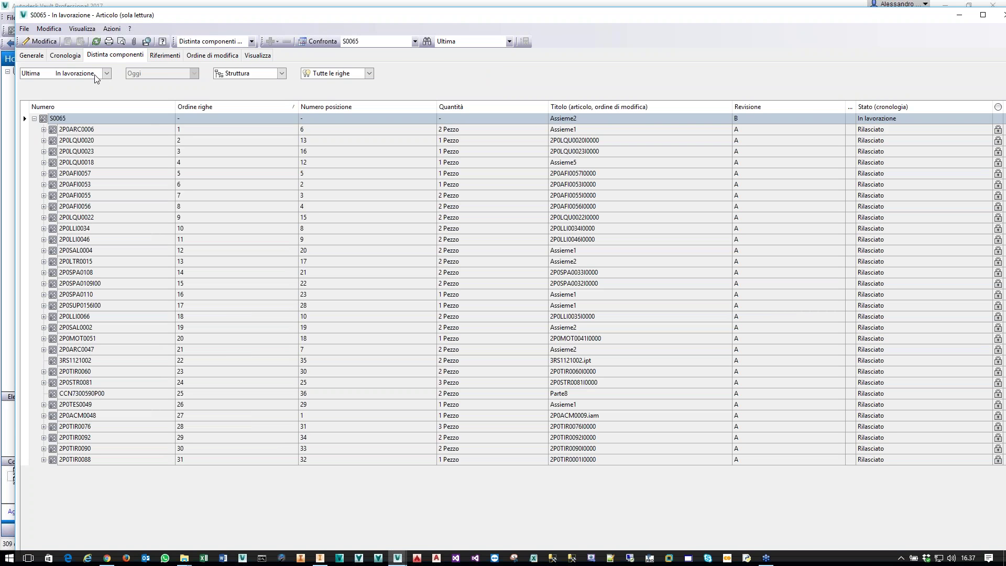
- Start editing item S0065 and add a row to its bill of materials from existing item OIL78943A, found by searching "olio"
left_click(30, 46)
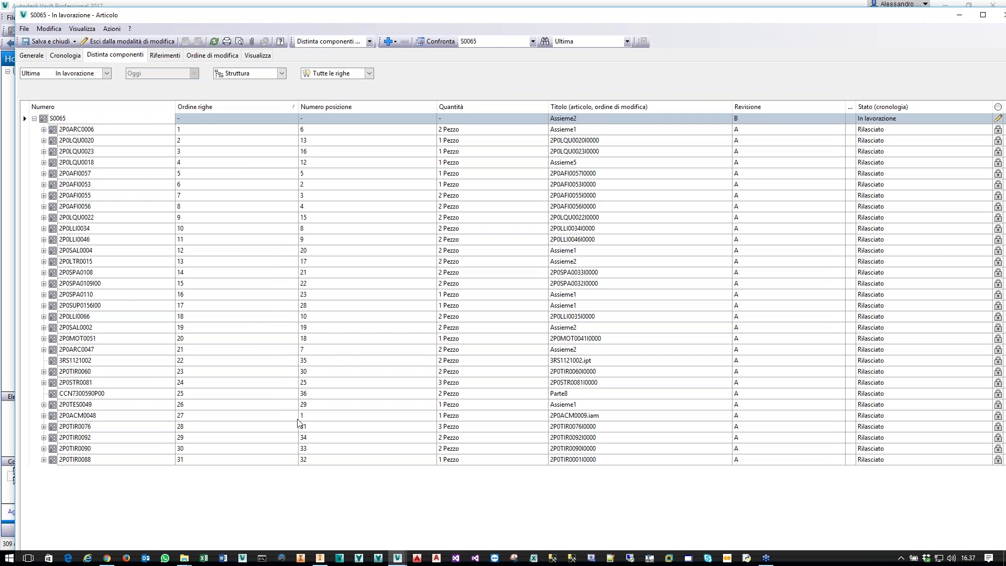
left_click(63, 119)
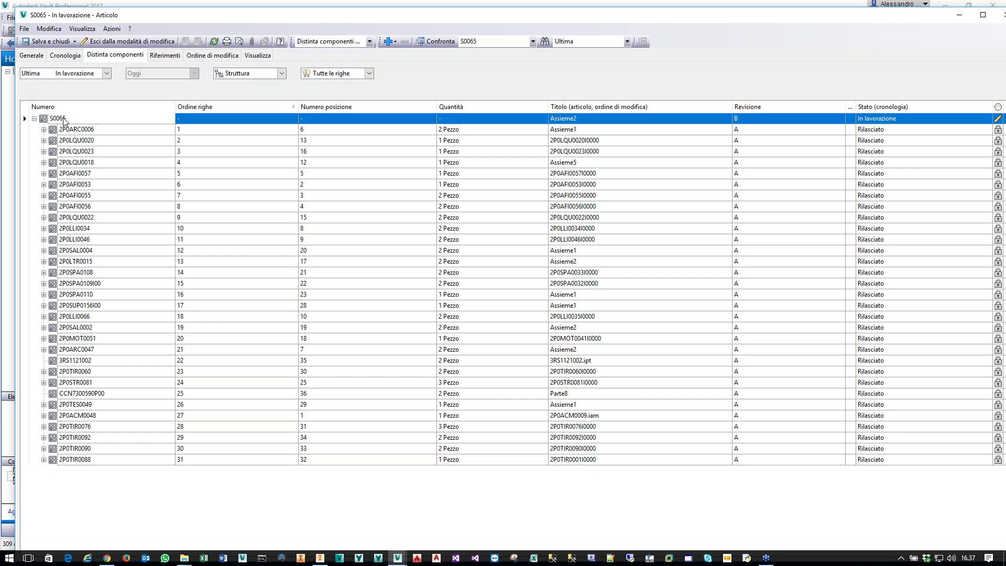
right_click(62, 124)
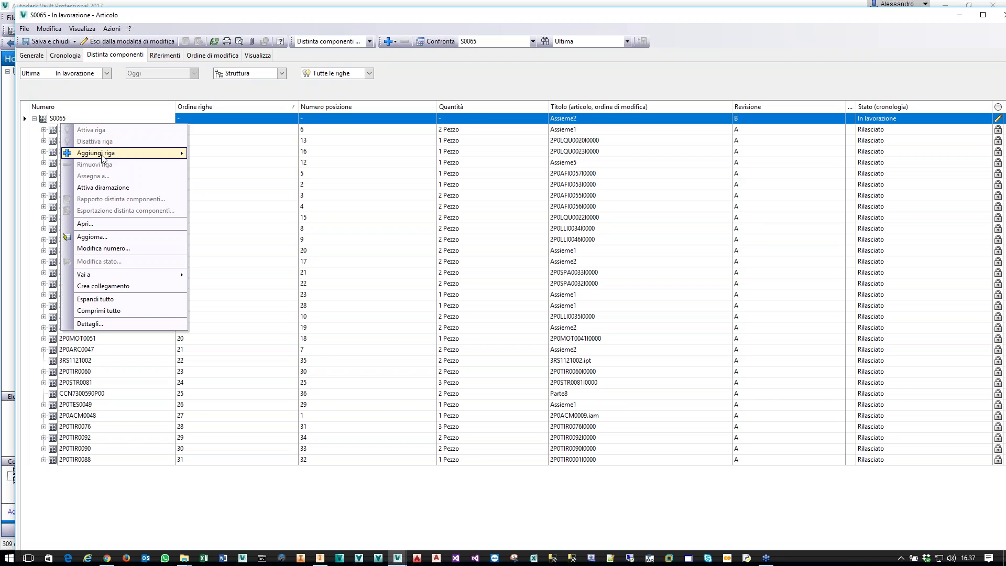
mouse_move(102, 157)
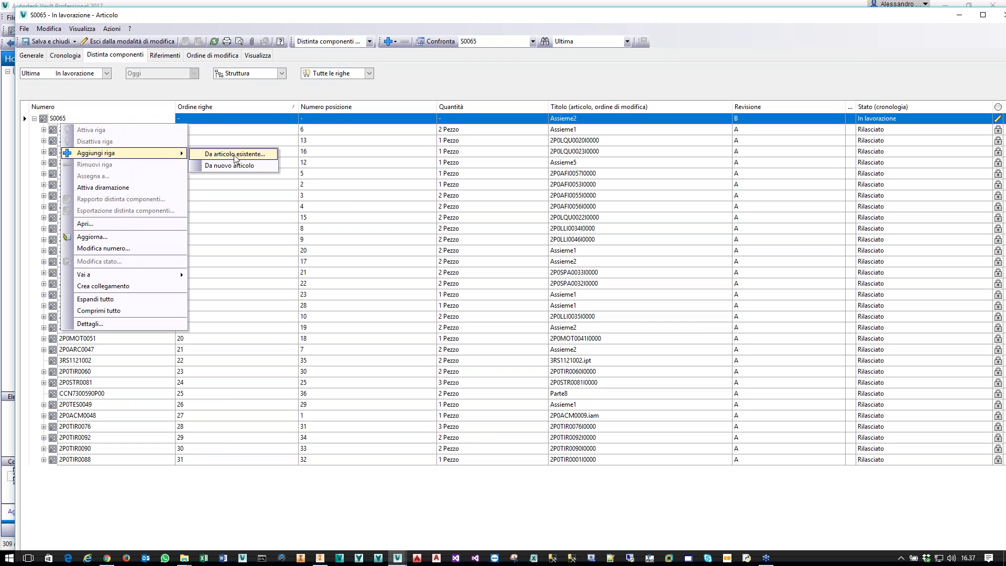
left_click(235, 155)
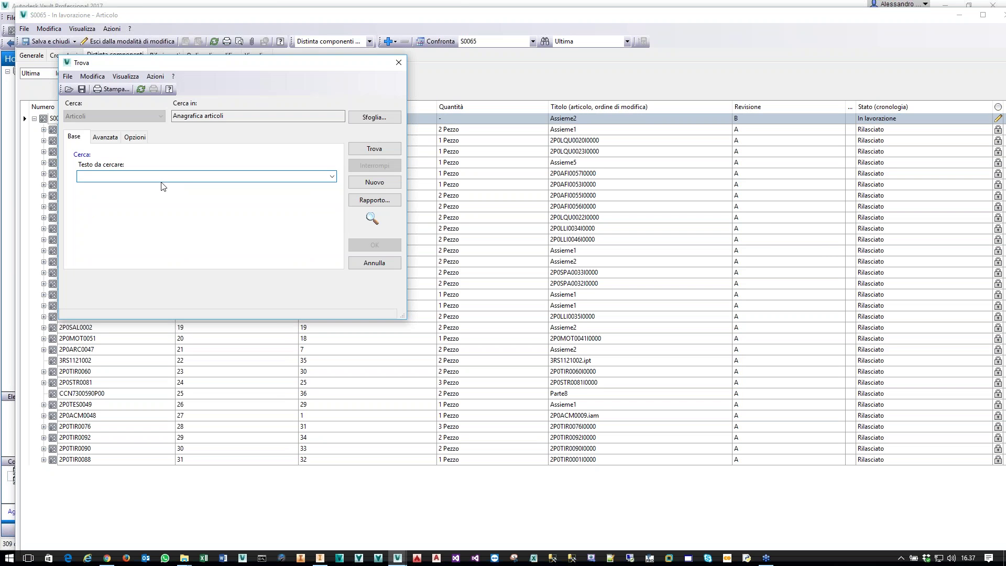
type("olio")
left_click(382, 150)
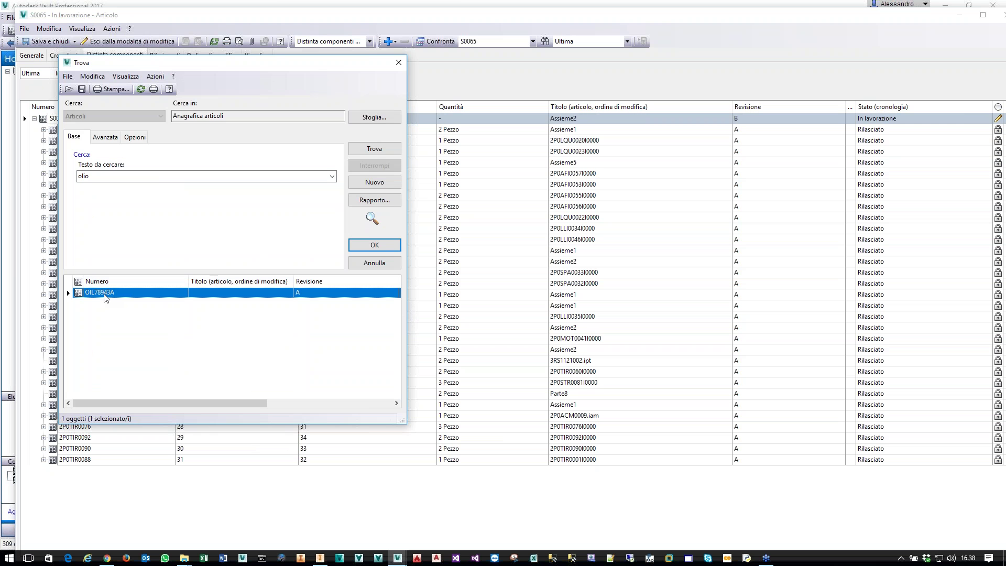
double_click(107, 294)
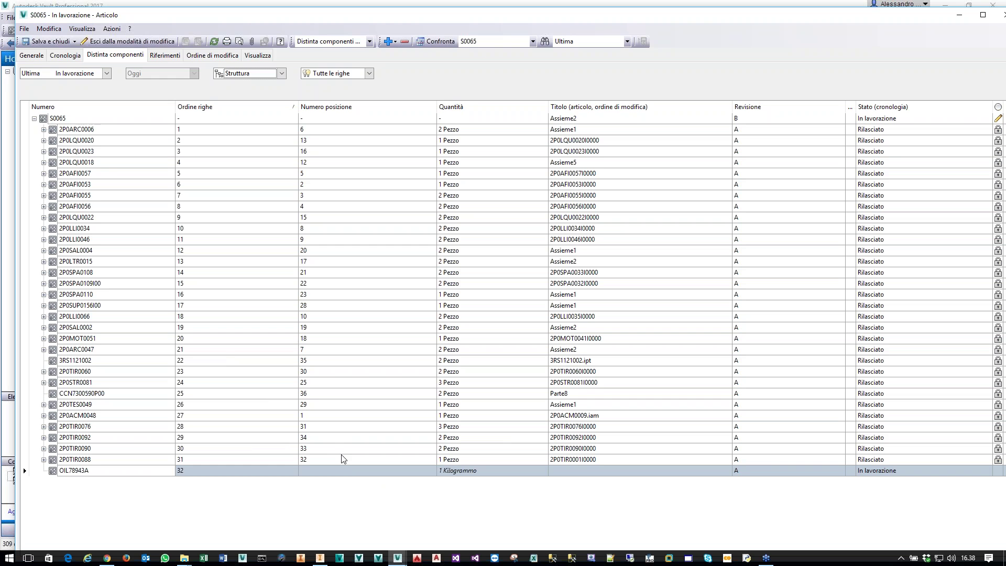
- Set the quantity of OIL78943A in the bill of materials to 10 Kilogrammo
left_click(348, 470)
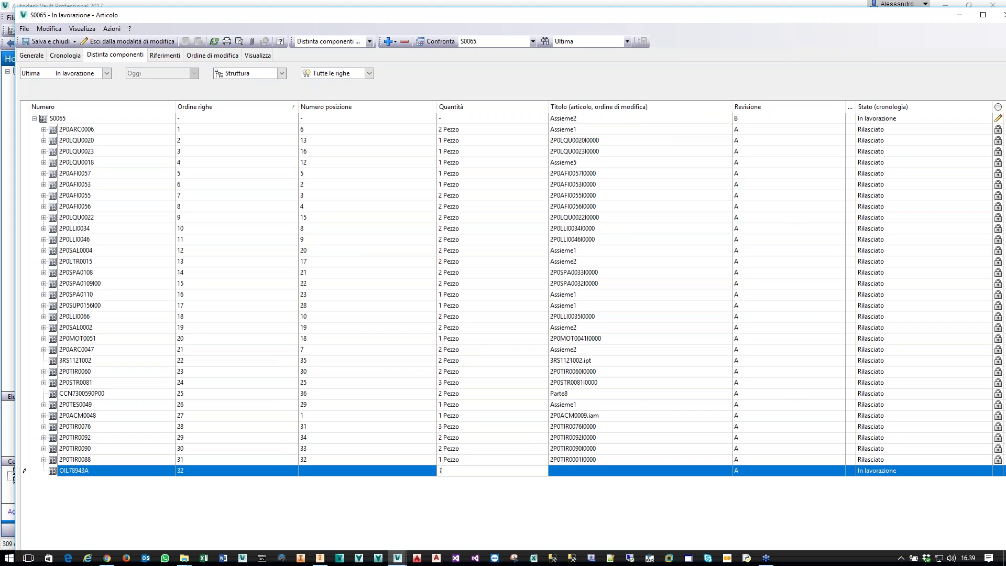
type("0")
key("Return")
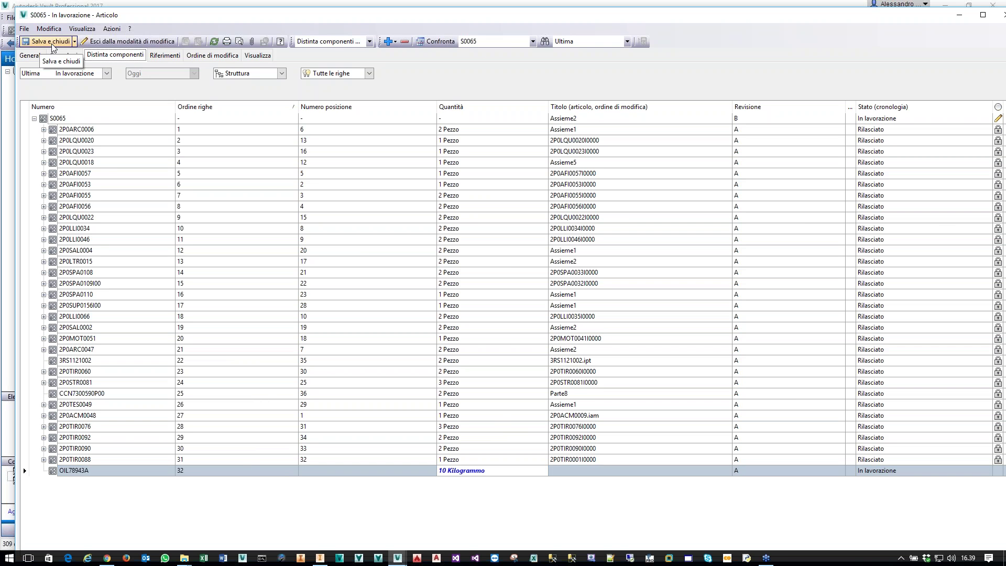
- Add another row under S0065 from existing item VER87542S, found by searching "vernice"
right_click(56, 119)
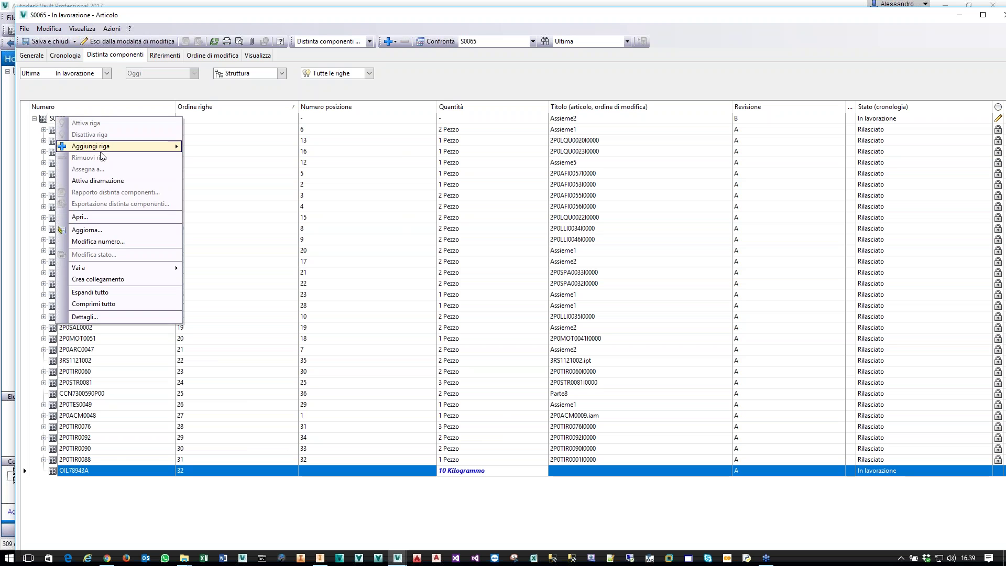
mouse_move(113, 148)
left_click(229, 149)
left_click(191, 175)
type("vernice")
key("Return")
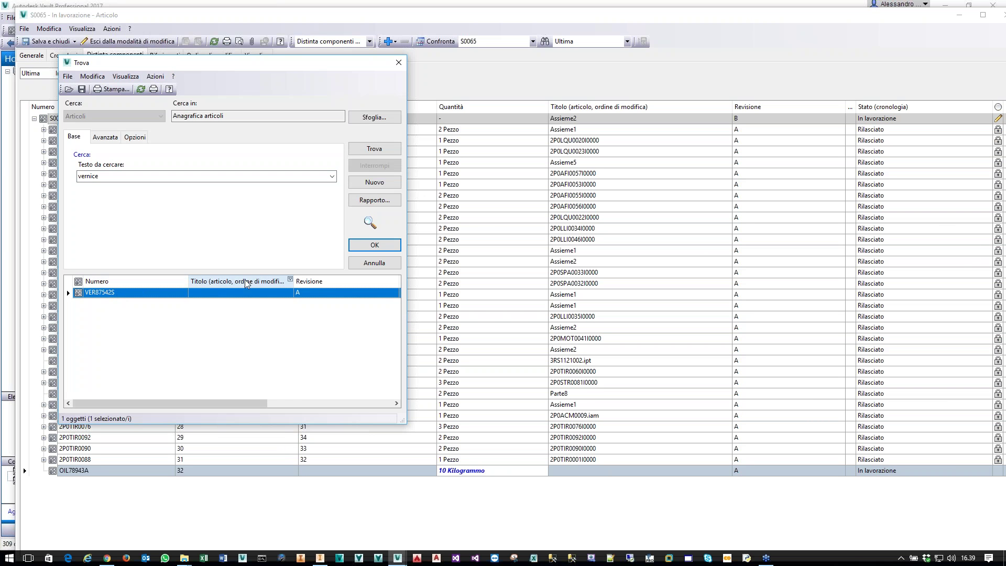
left_click(367, 246)
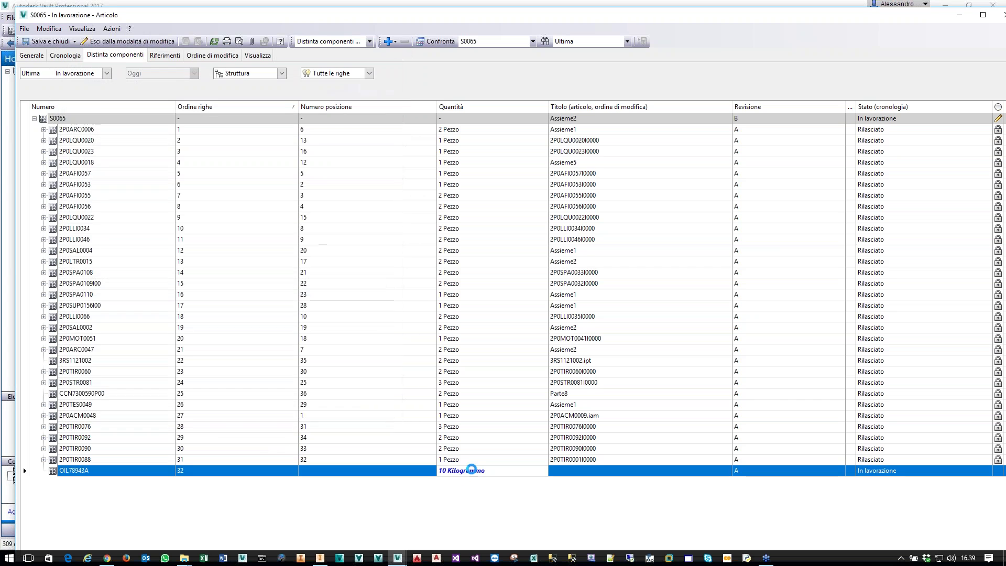
- Set the quantity of VER87542S to 2 Kilogrammo, and save and close item S0065
left_click(472, 481)
type("12")
key("BackSpace")
type("2")
key("Return")
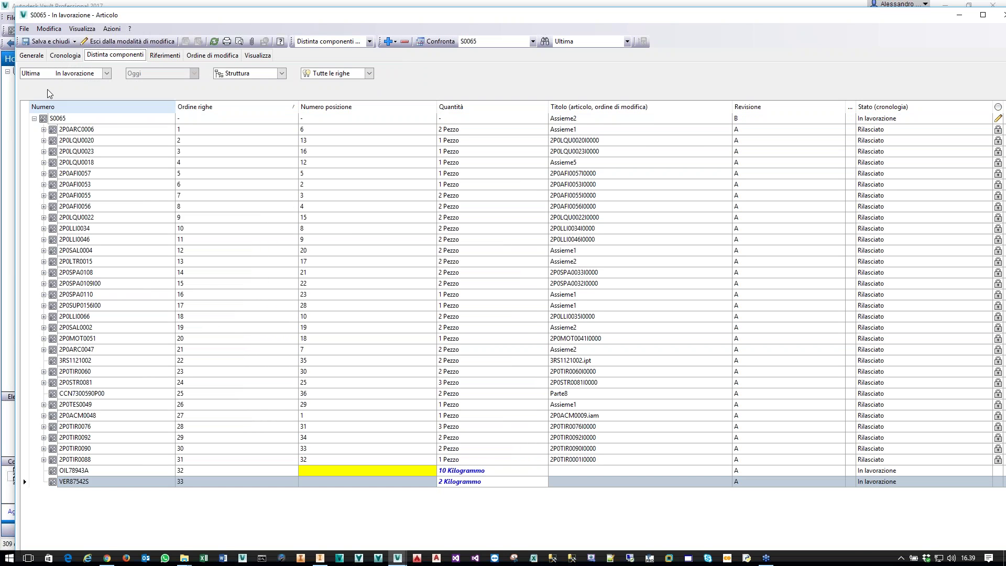
left_click(53, 45)
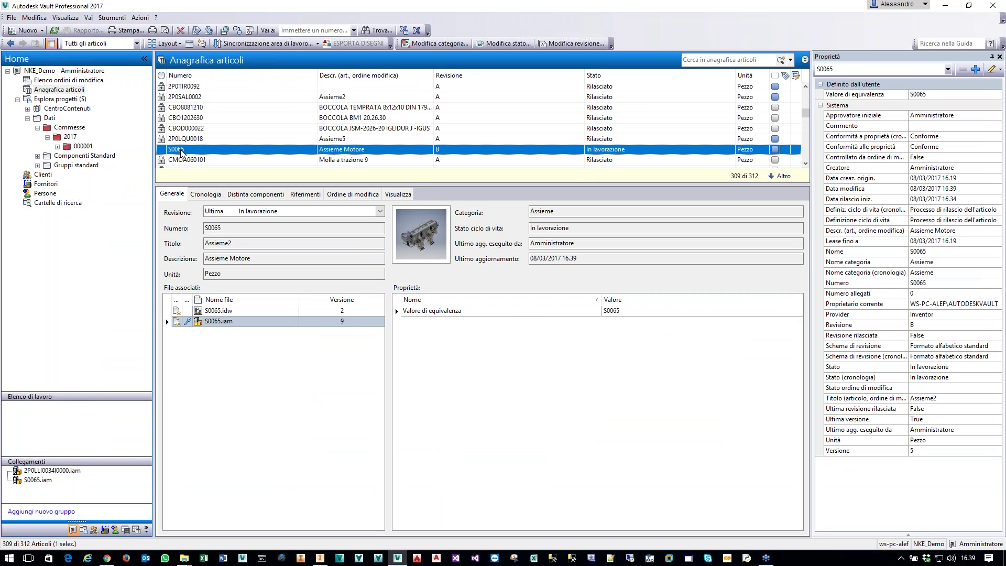
- Try to change only item S0065 to the Rilasciato state, with the comment "Rilasciato per la produzione"
left_click(495, 43)
left_click(650, 89)
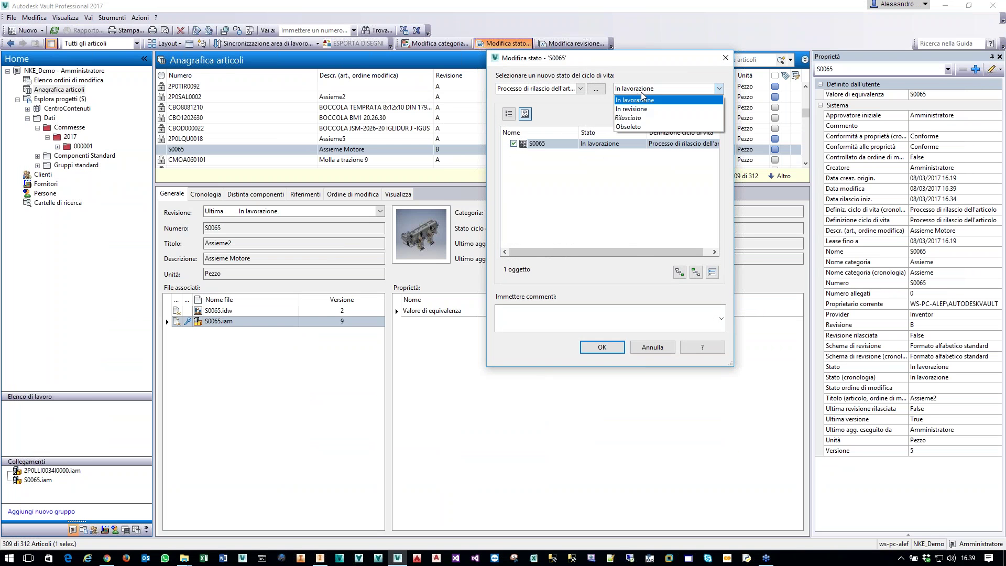
left_click(632, 121)
type("Rilasciato per la produzione")
left_click(603, 347)
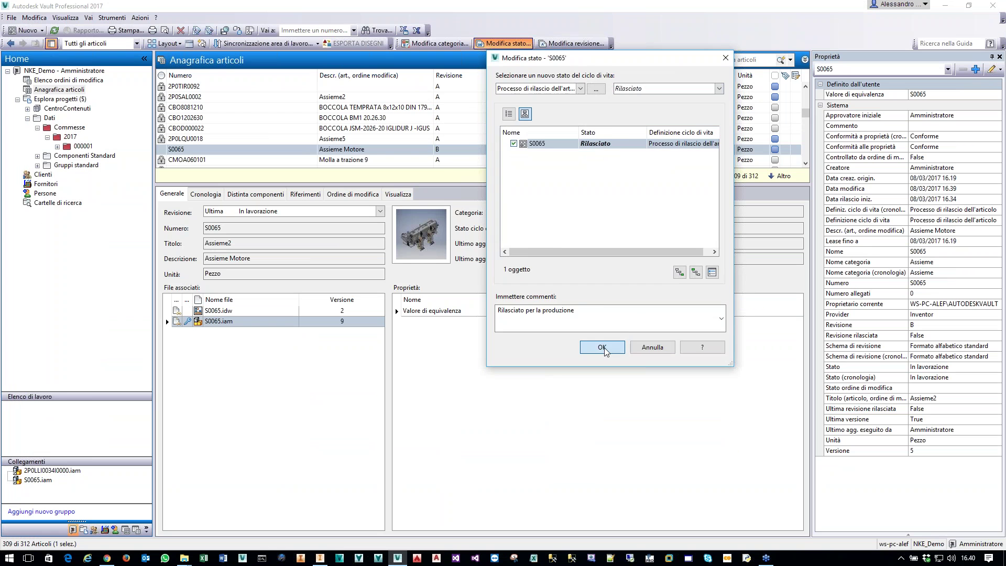
left_click(626, 249)
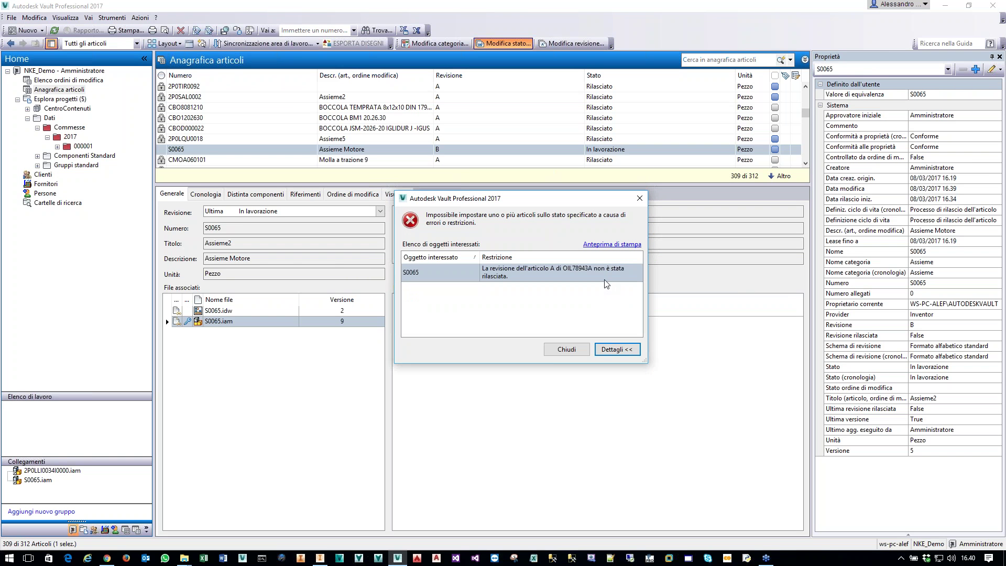
left_click(567, 349)
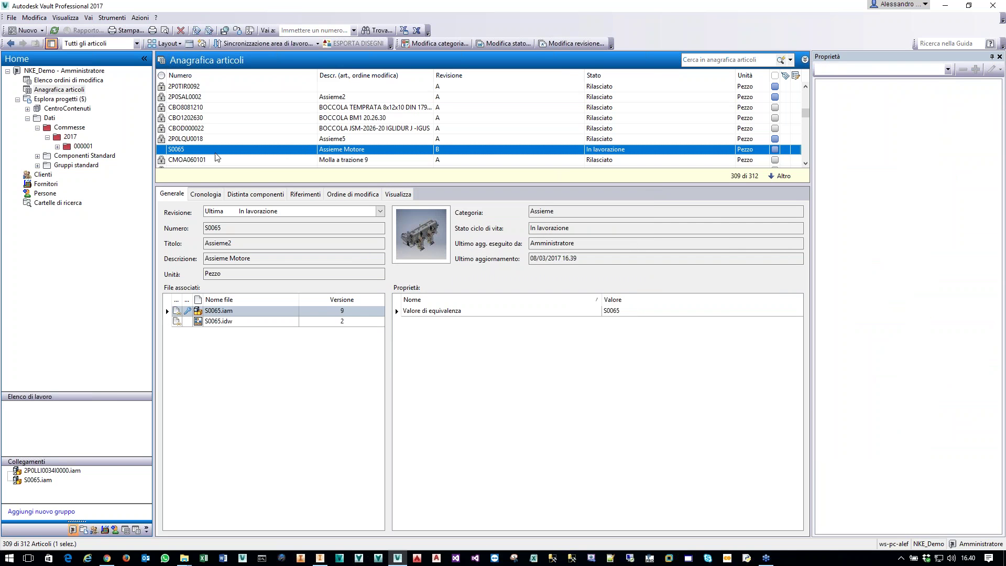
- Change the state of item S0065, together with all its child items, to Rilasciato, with the comment "Rilasciato per la produzione"
left_click(506, 43)
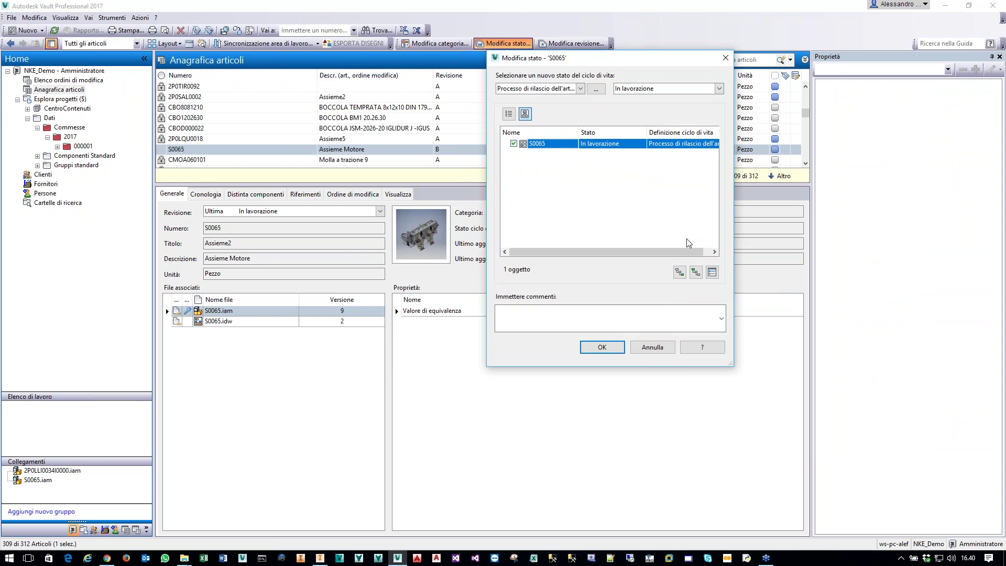
left_click(679, 272)
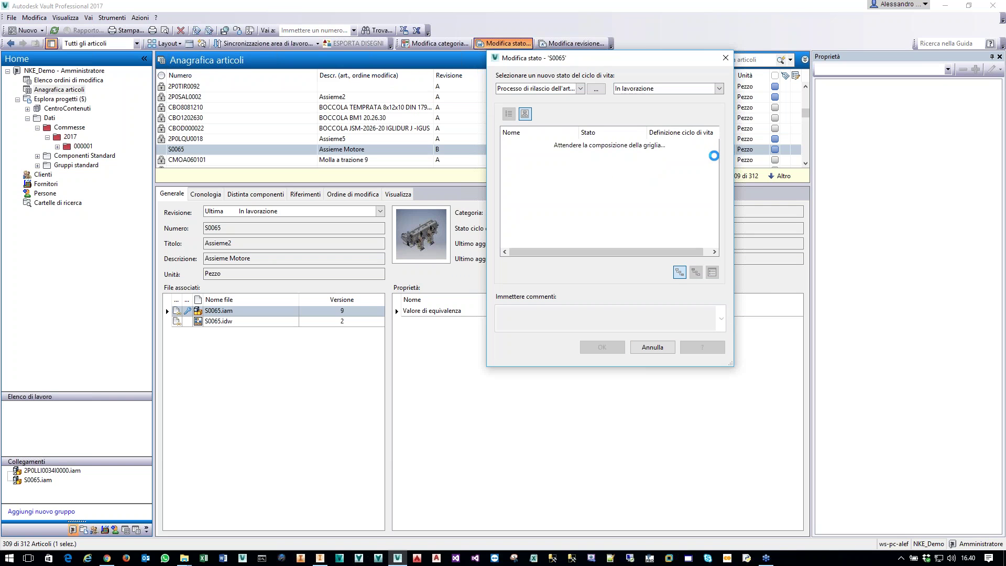
left_click(720, 88)
left_click(669, 108)
left_click_drag(714, 157, 716, 236)
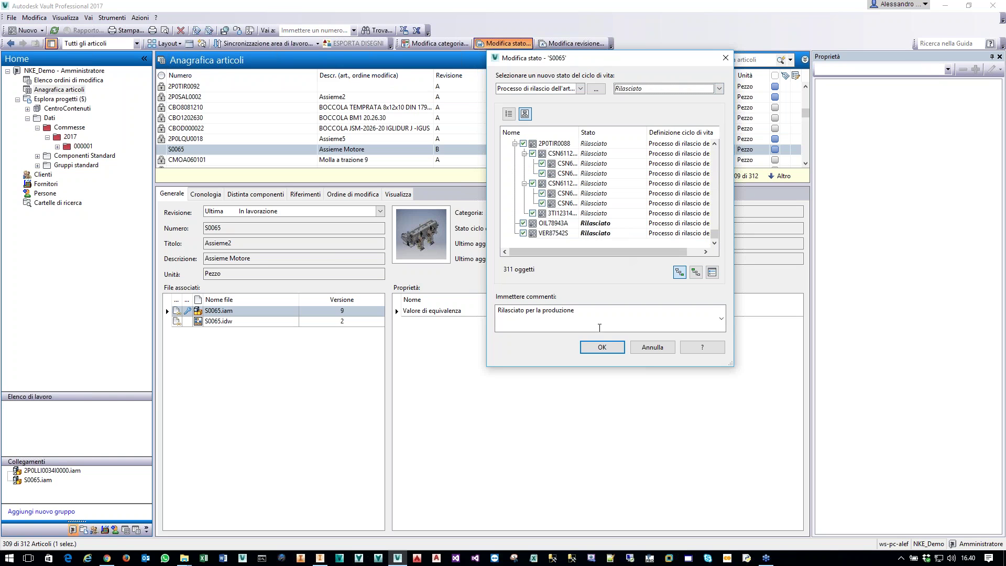
left_click(603, 348)
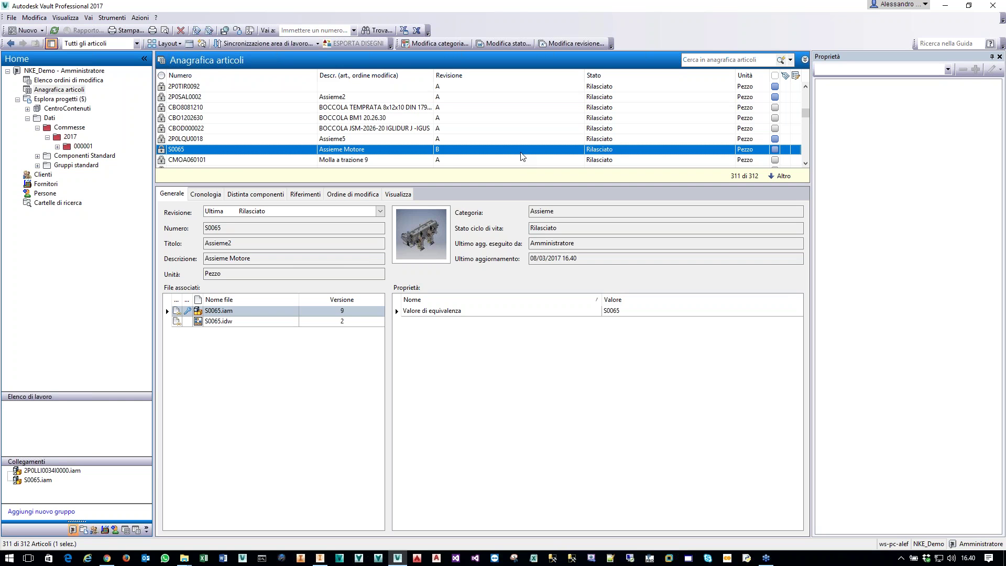
- Open the released item S0065 and display its bill of materials
right_click(176, 150)
key("Escape")
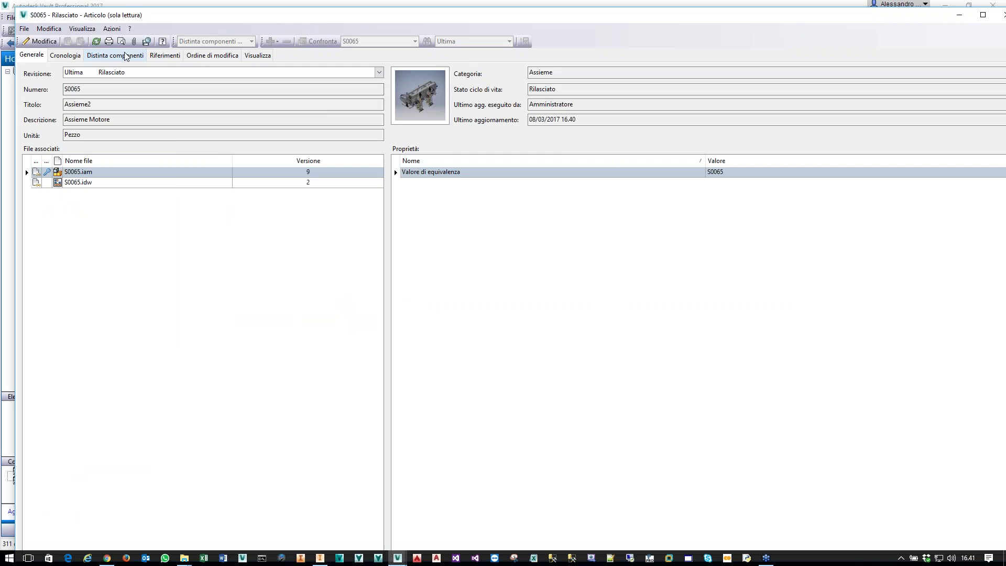
left_click(125, 56)
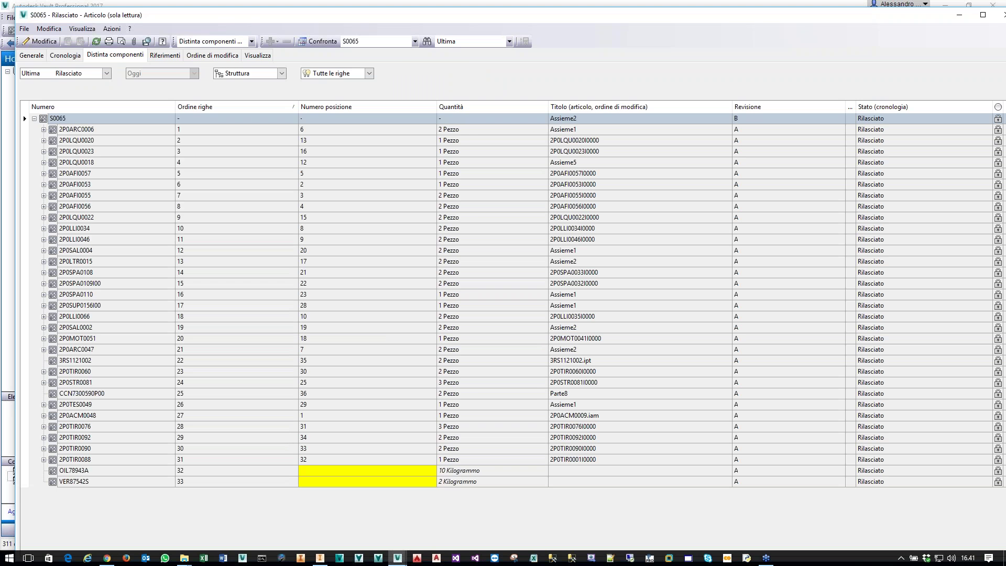
- Try to compare the current bill of materials of S0065 with its revision A - 3 - Rilasciato
left_click(508, 41)
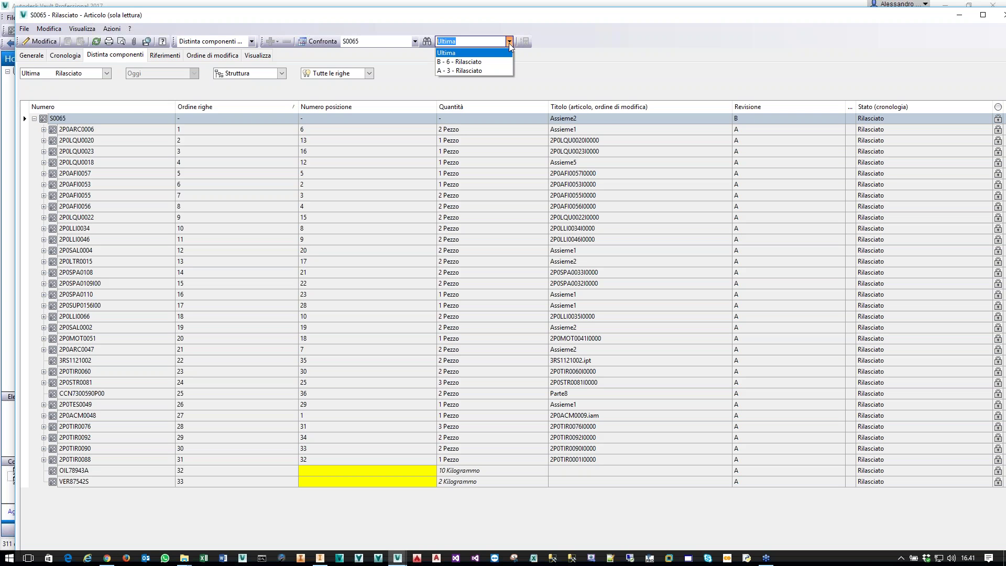
left_click(485, 70)
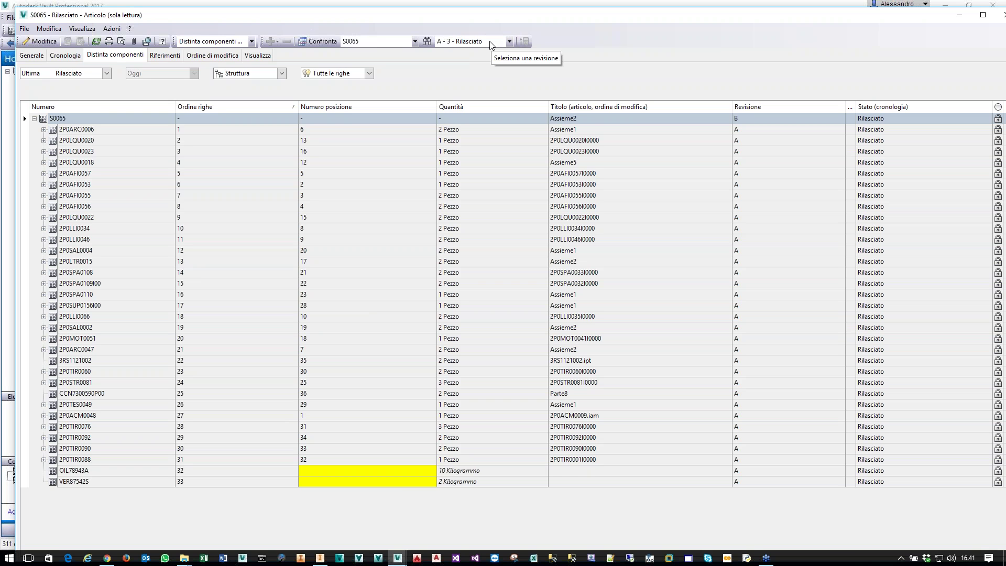
left_click(318, 42)
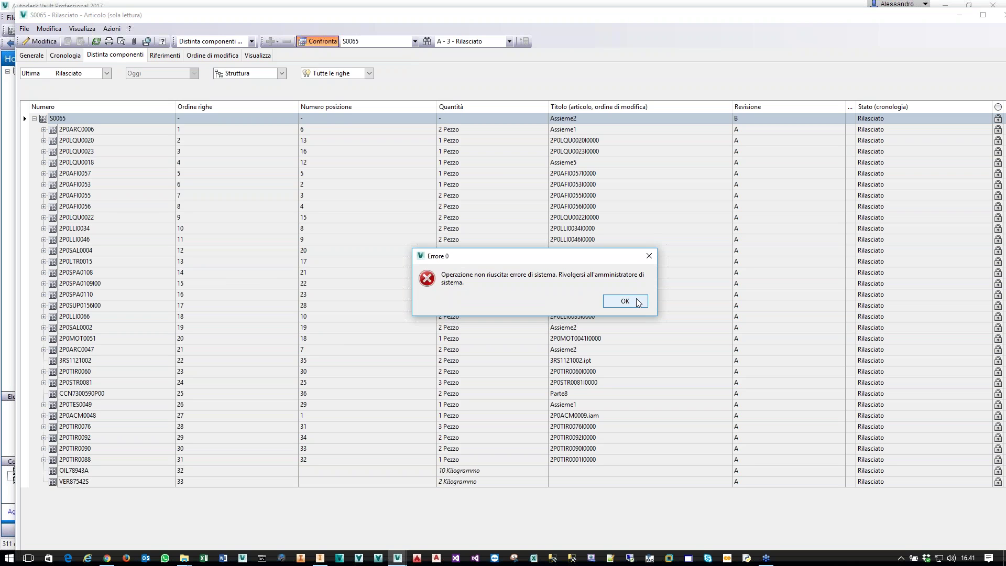
left_click(625, 302)
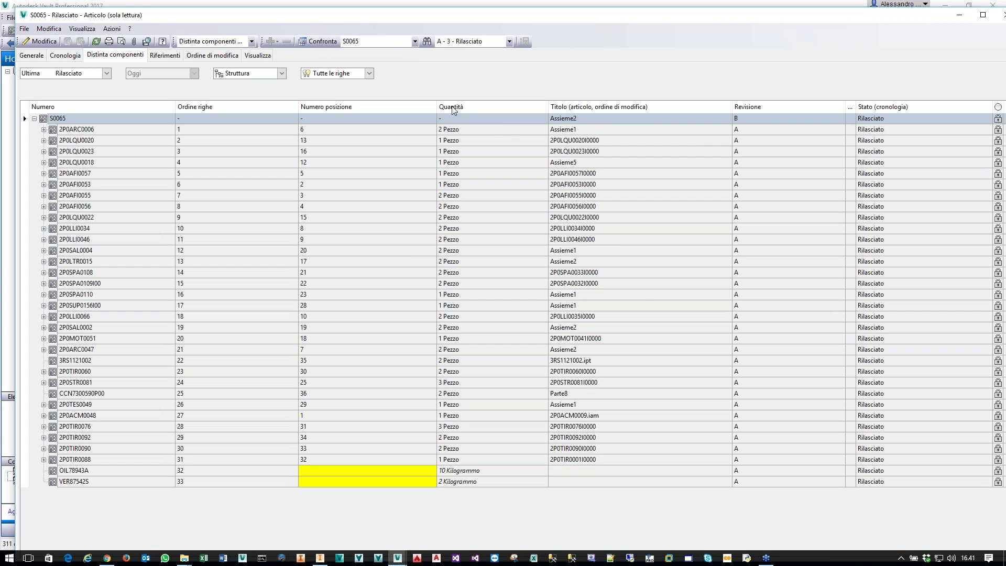
left_click(319, 41)
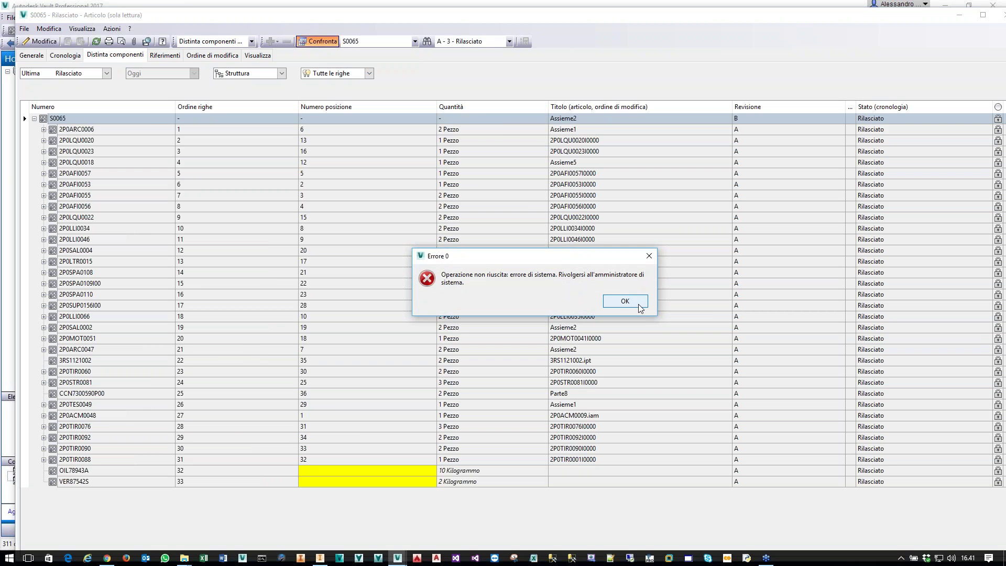
left_click(639, 307)
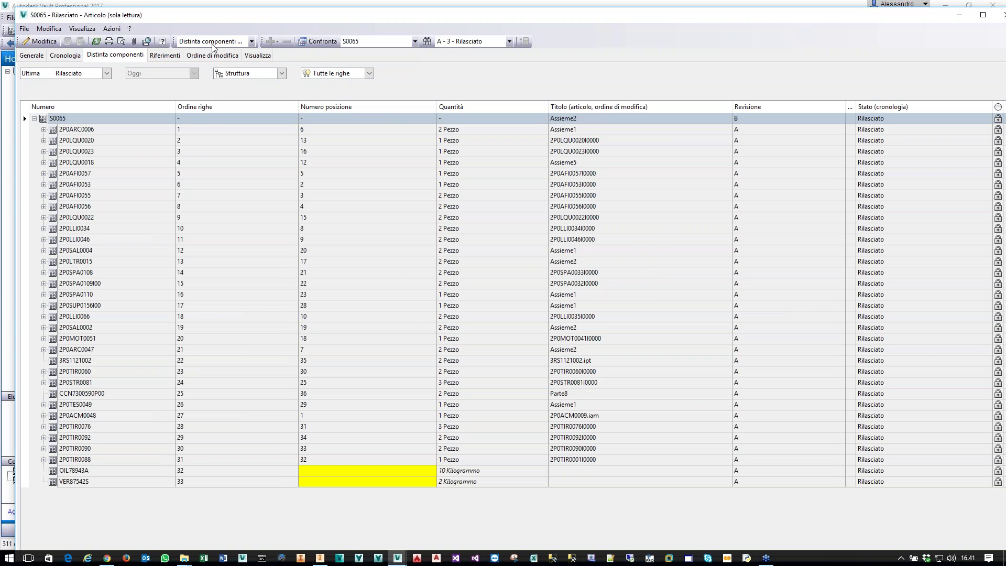
left_click(47, 42)
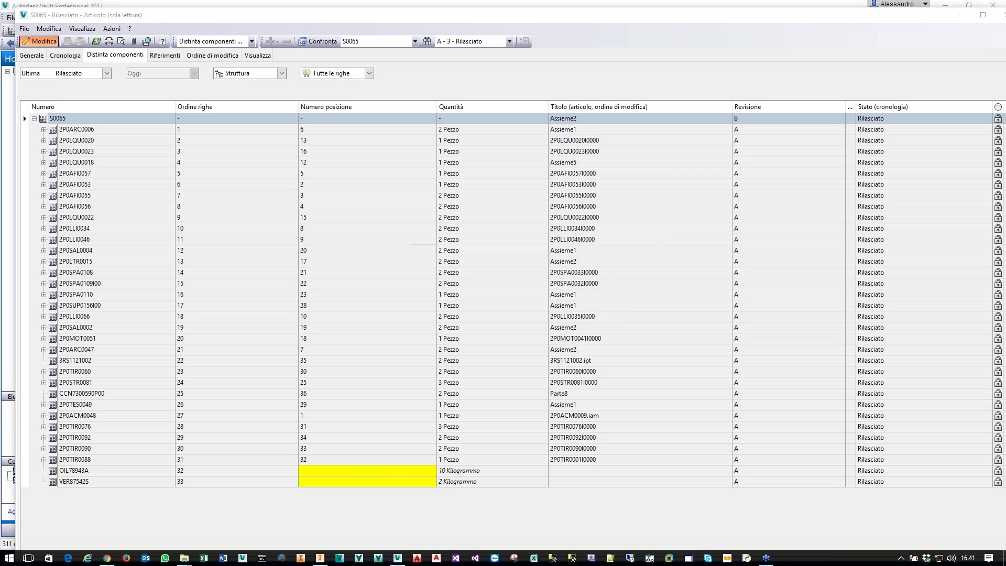
left_click(640, 303)
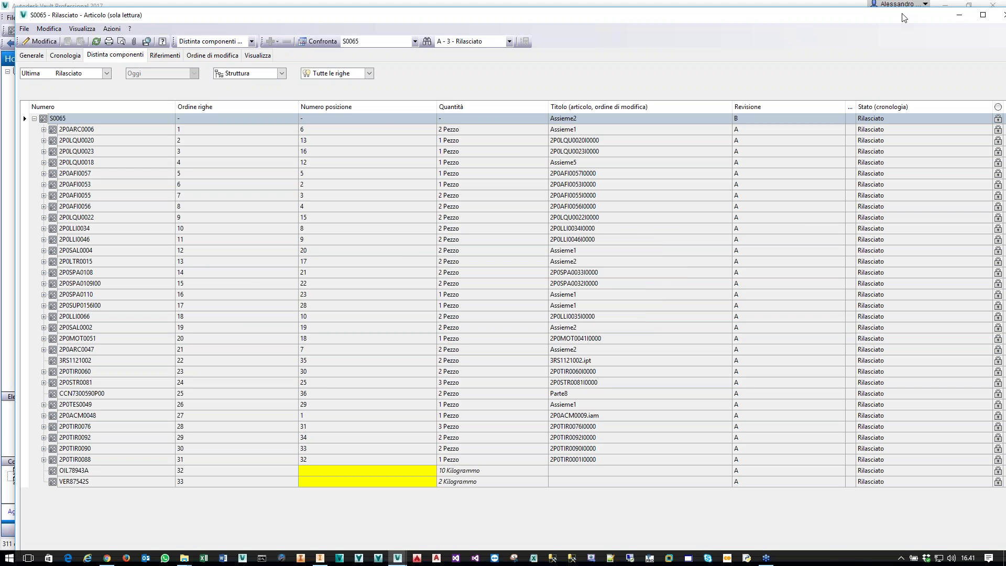
- Retry the bill of materials comparison with revision A - 3, and try it with revision B - 6 - Rilasciato
left_click_drag(903, 19, 898, 4)
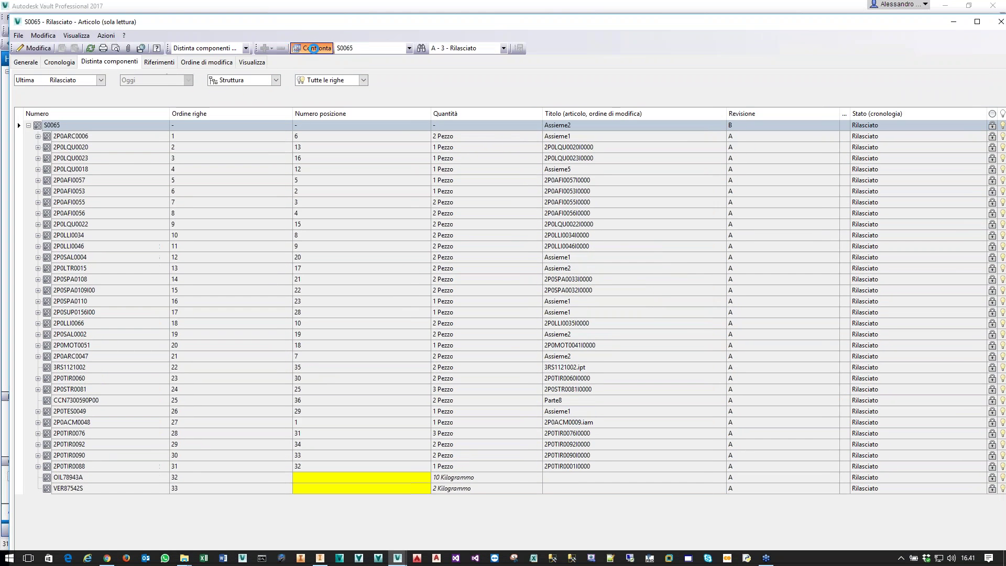
left_click(313, 48)
left_click(625, 308)
left_click(503, 48)
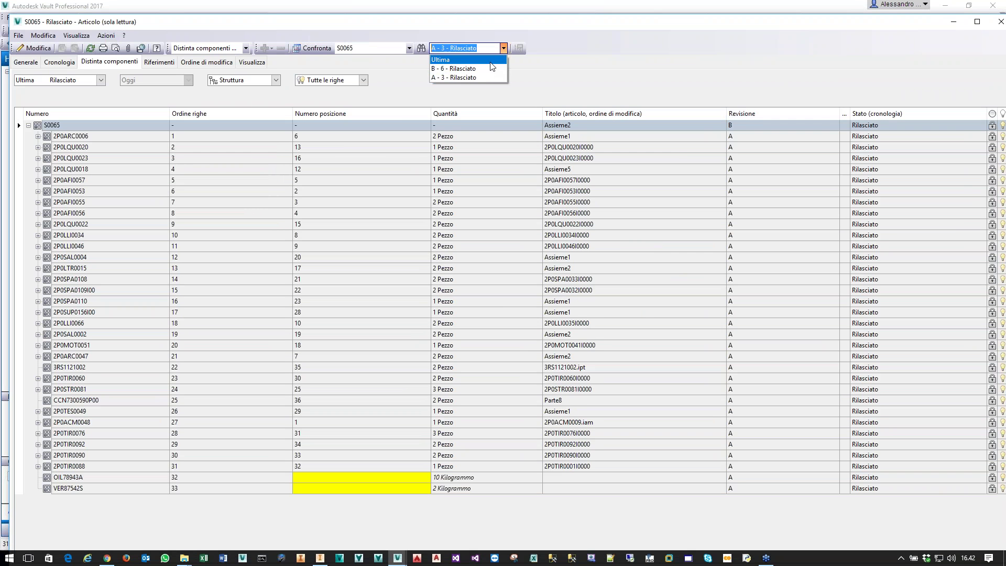
left_click(491, 67)
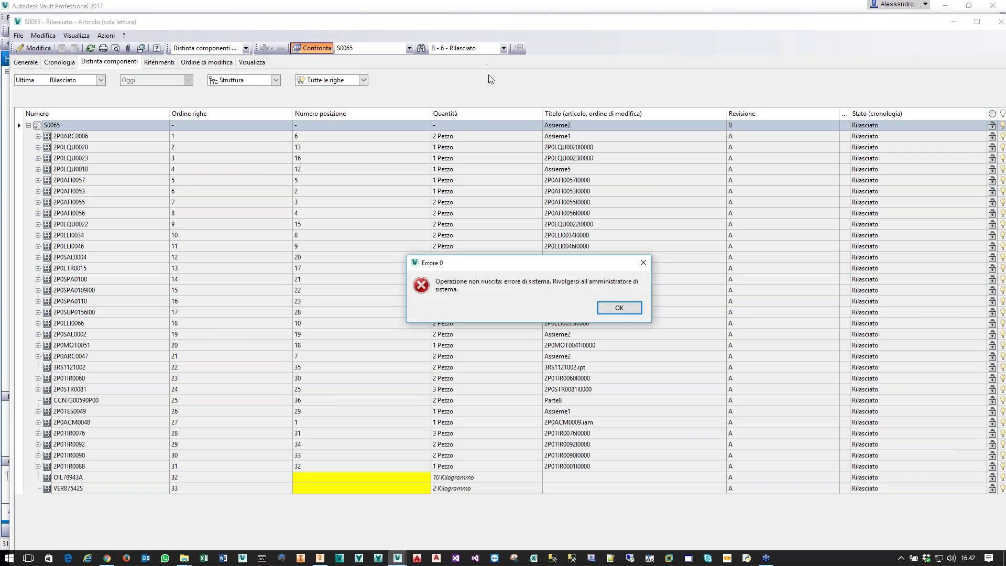
- Close the S0065 item window and run an update of item S0065 from the item list
left_click(634, 309)
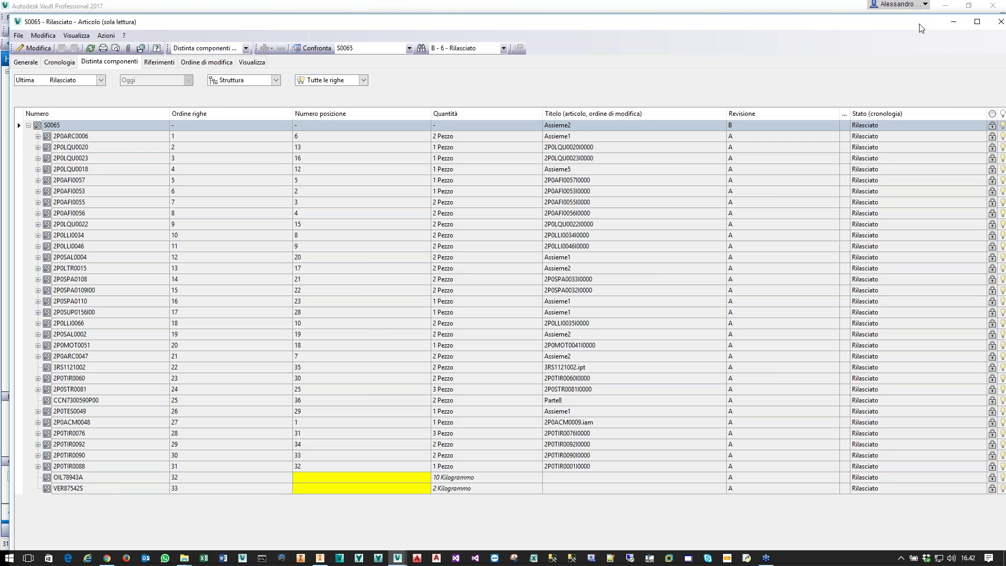
left_click_drag(920, 24, 828, 32)
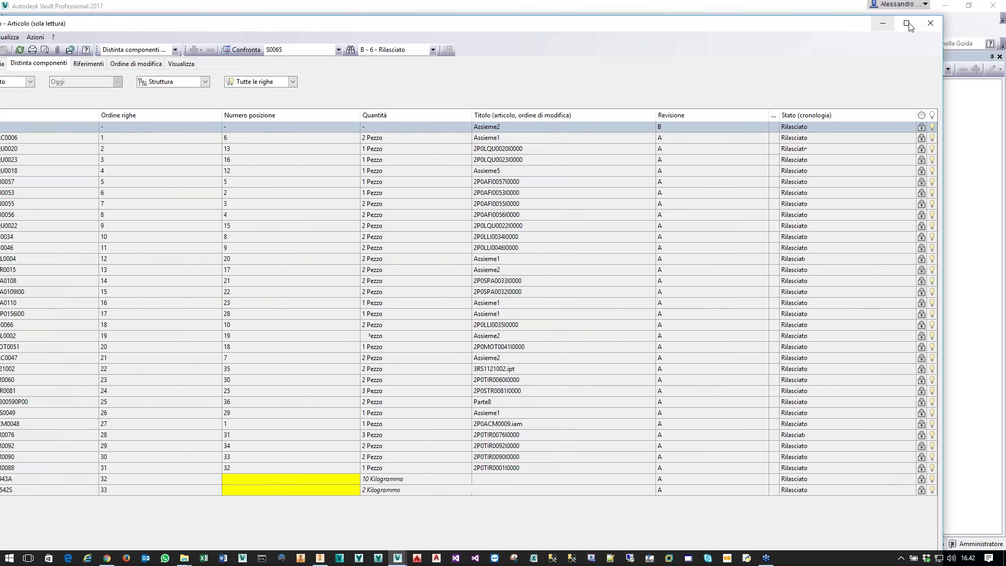
left_click(931, 23)
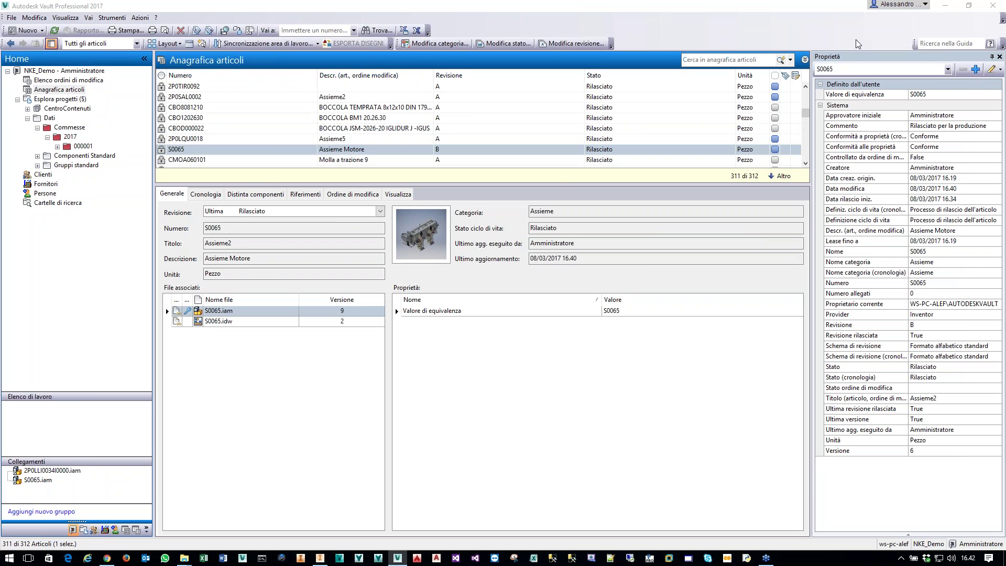
right_click(245, 150)
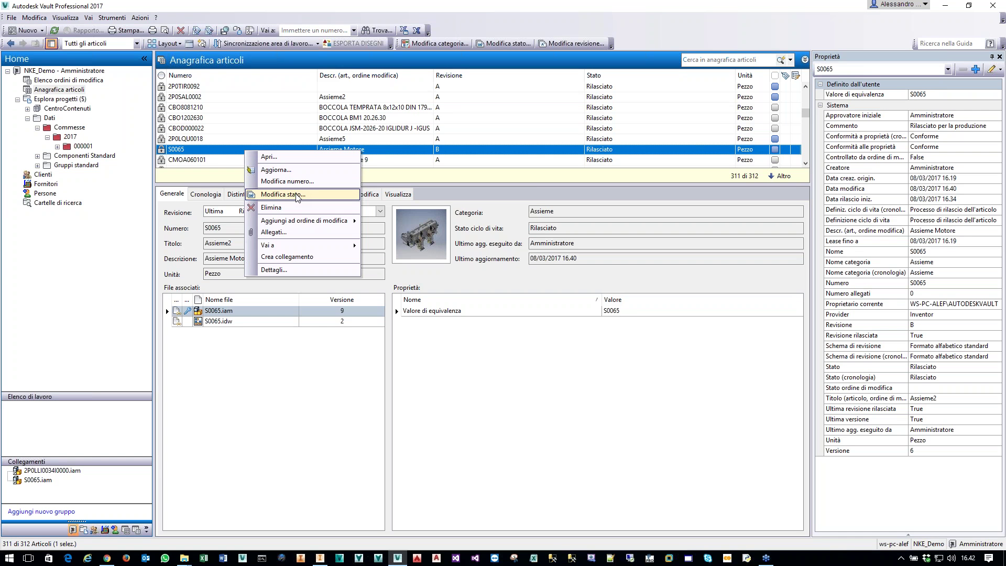
left_click(278, 170)
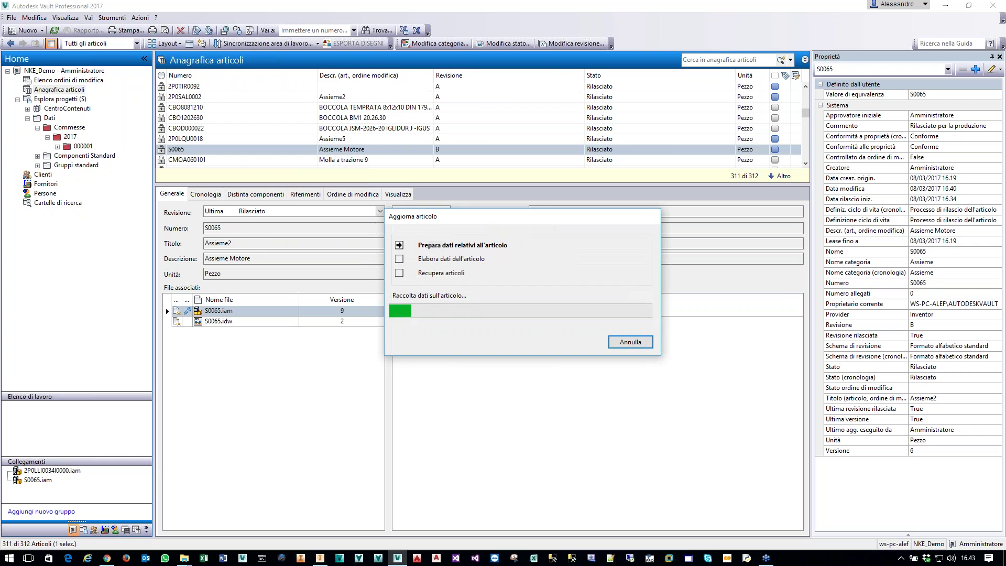
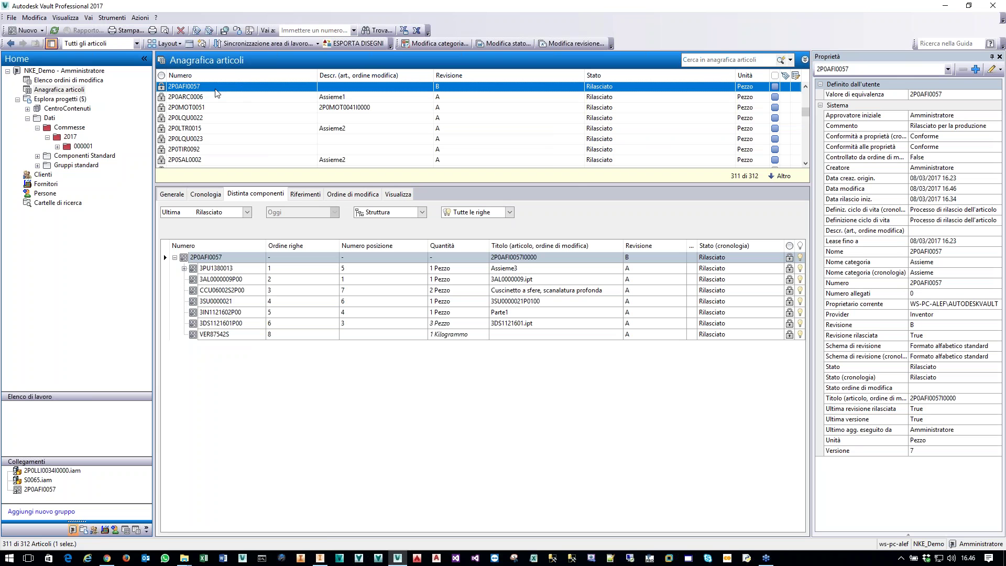
- Open item 2P0AFI0057 in a maximized window and display its bill of materials
double_click(163, 254)
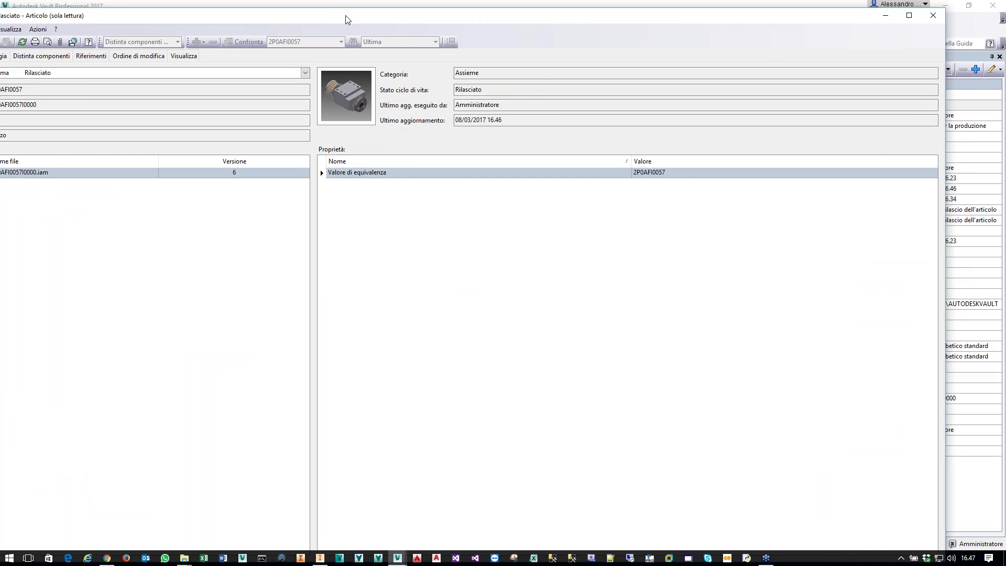
double_click(348, 16)
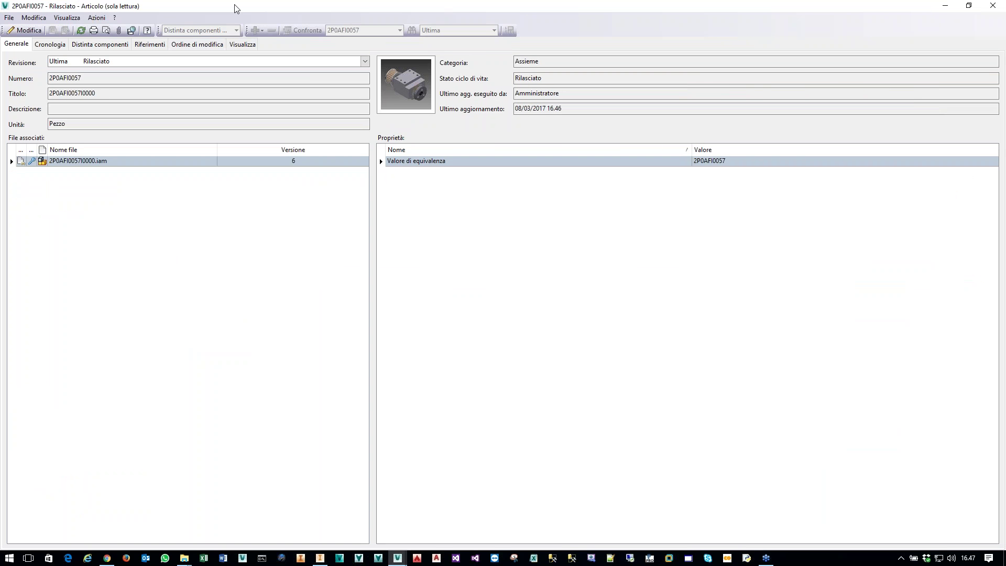
left_click(91, 45)
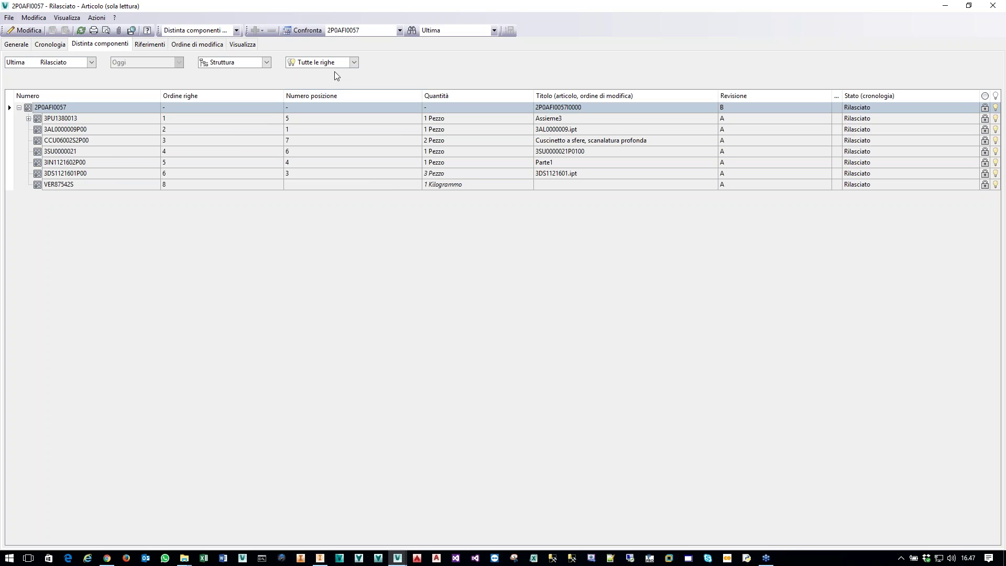
- Compare the bill of materials of 2P0AFI0057 with revision A - 3 - Rilasciato, and leave the comparison after examining the changed rows
left_click(495, 31)
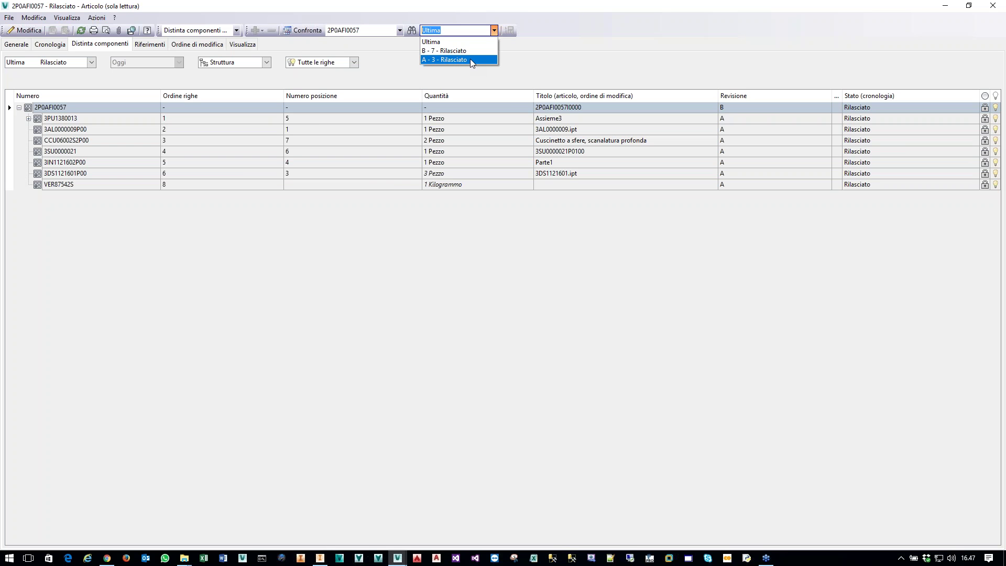
left_click(470, 59)
left_click(304, 30)
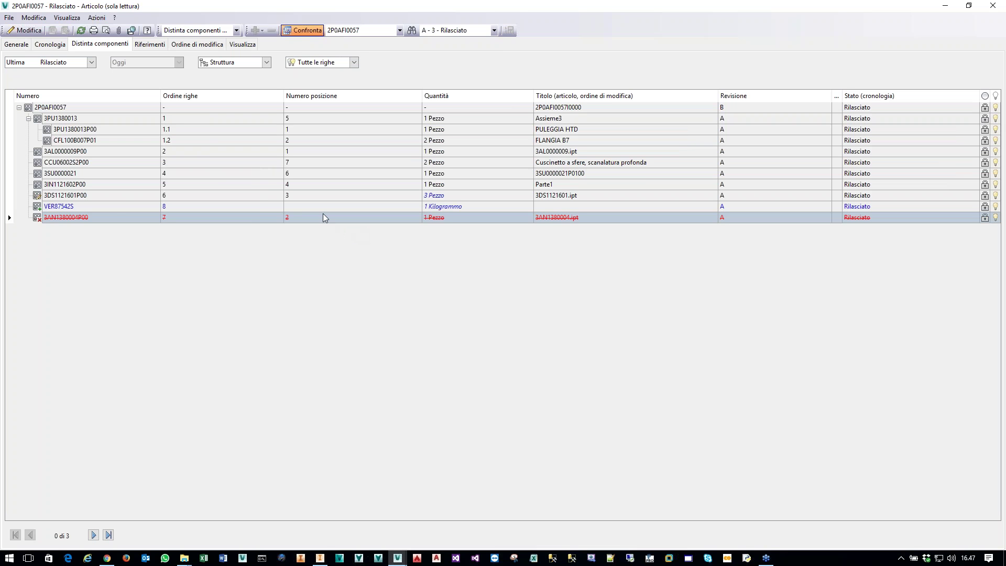
mouse_move(74, 198)
mouse_move(443, 200)
left_click(302, 30)
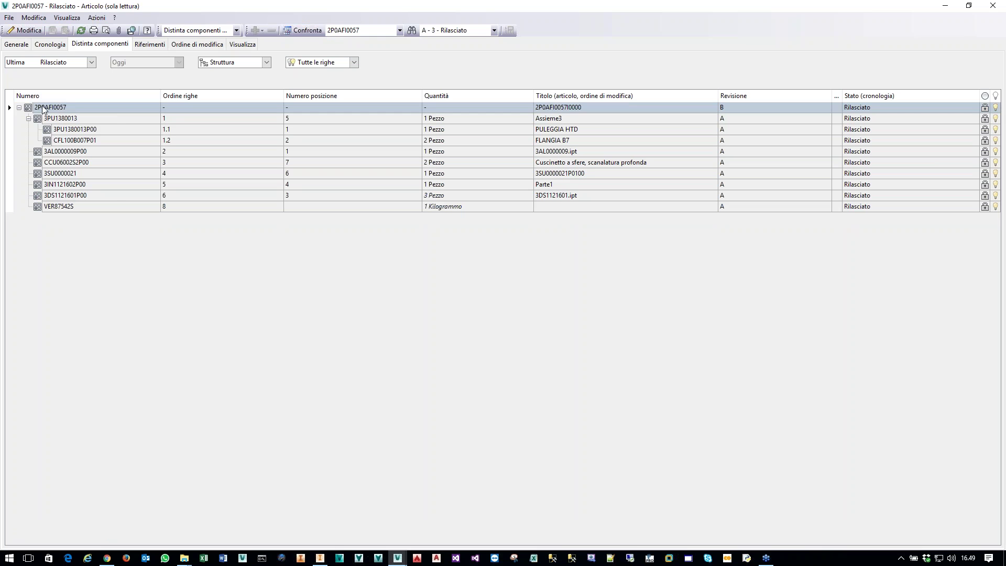
- Generate a bill of materials report for 2P0AFI0057 with the template BOM - Multi-Level.rdlc
right_click(44, 108)
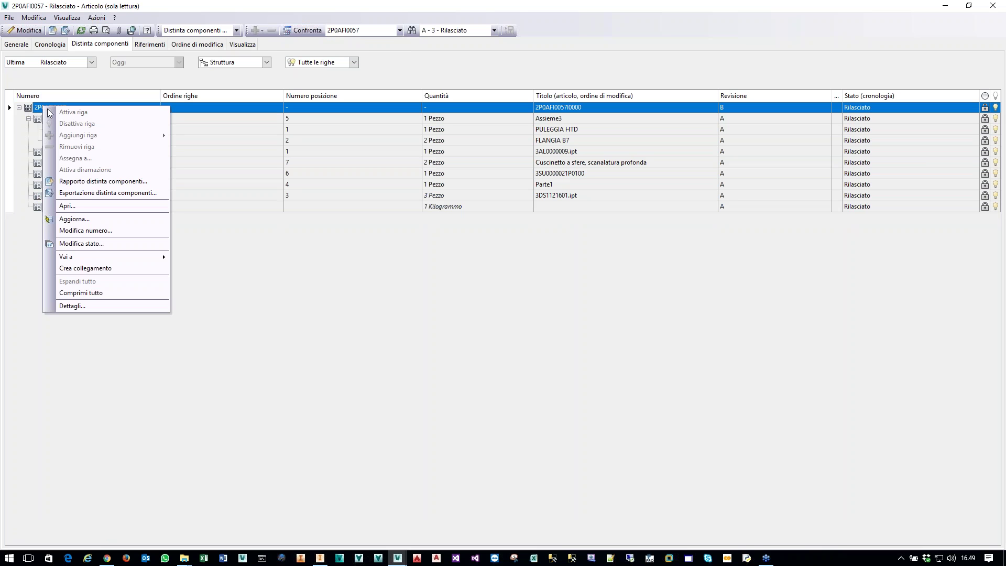
left_click(89, 181)
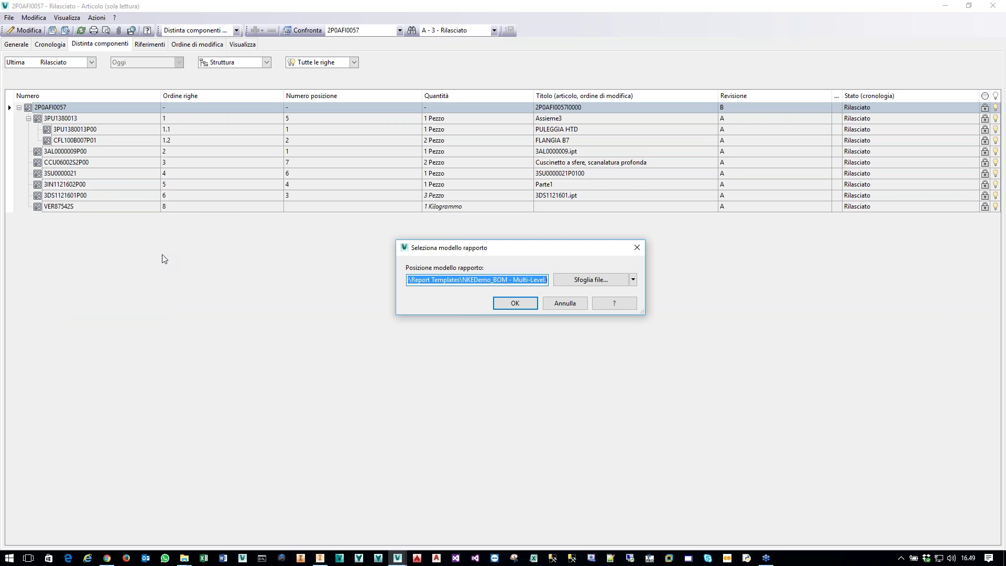
left_click_drag(525, 250, 464, 212)
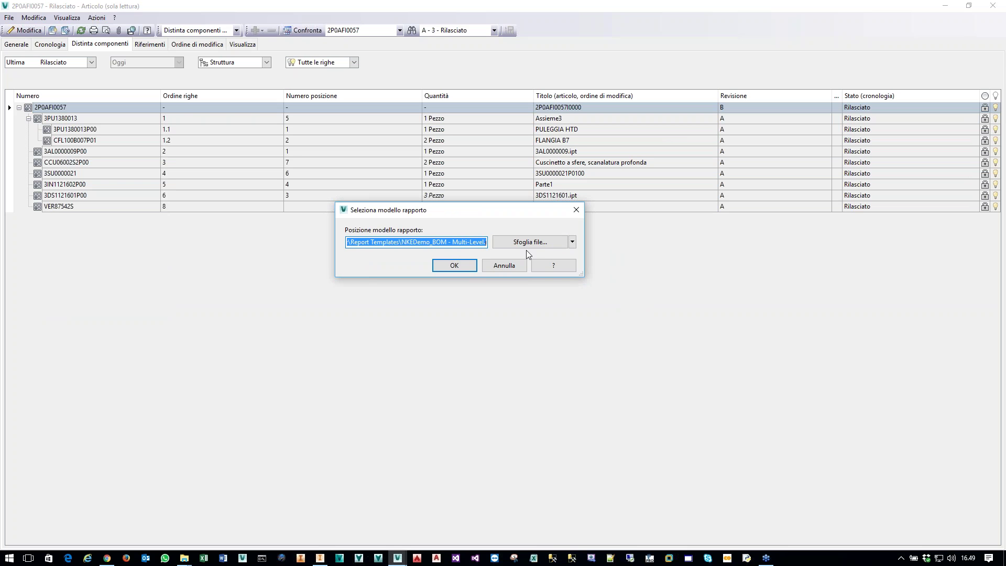
left_click(555, 243)
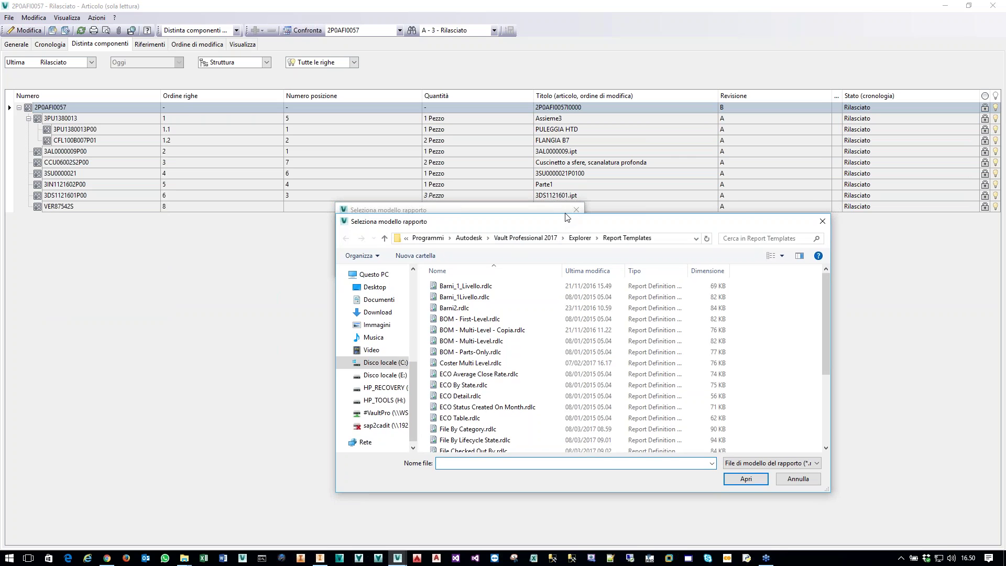
left_click_drag(566, 215, 496, 139)
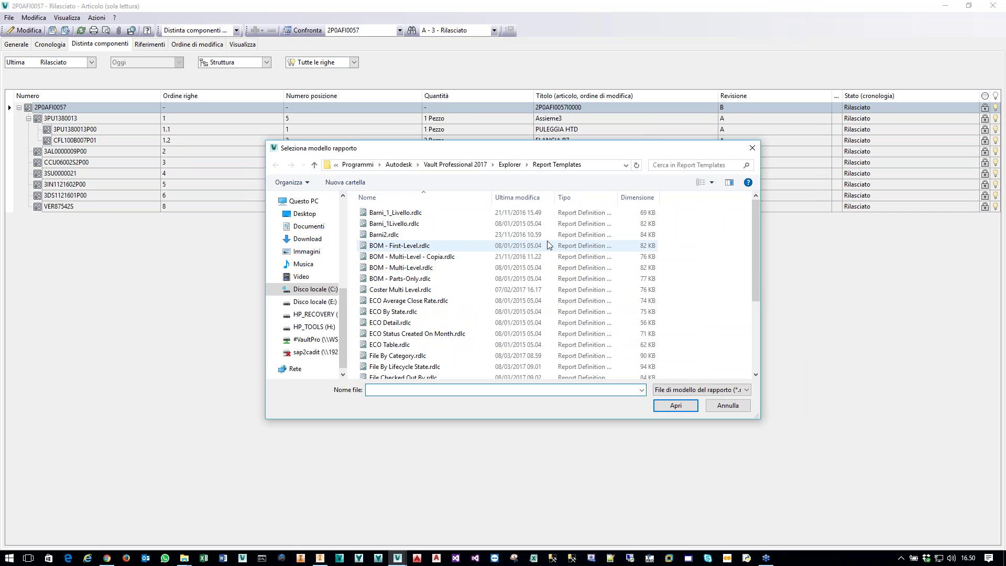
left_click(401, 268)
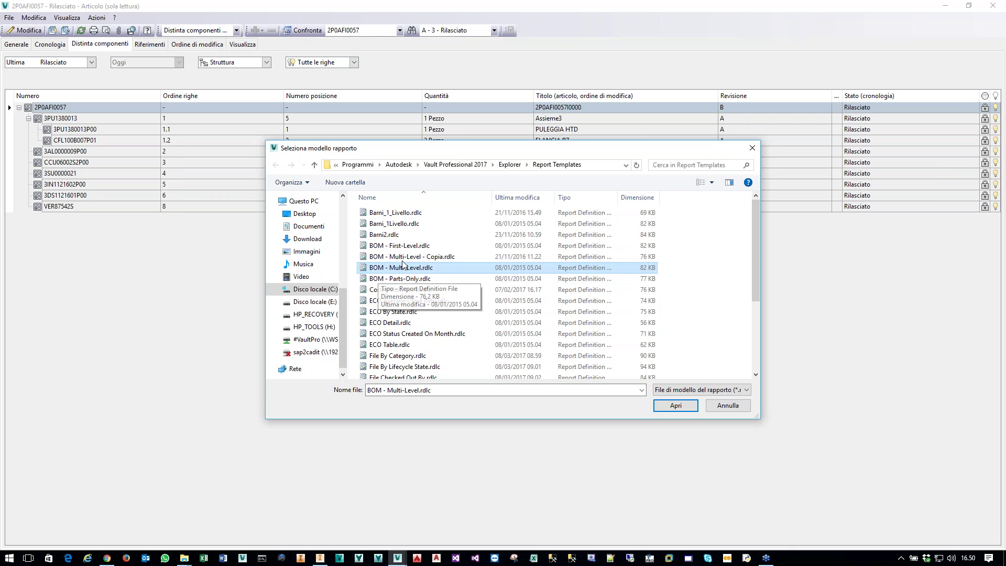
left_click(677, 406)
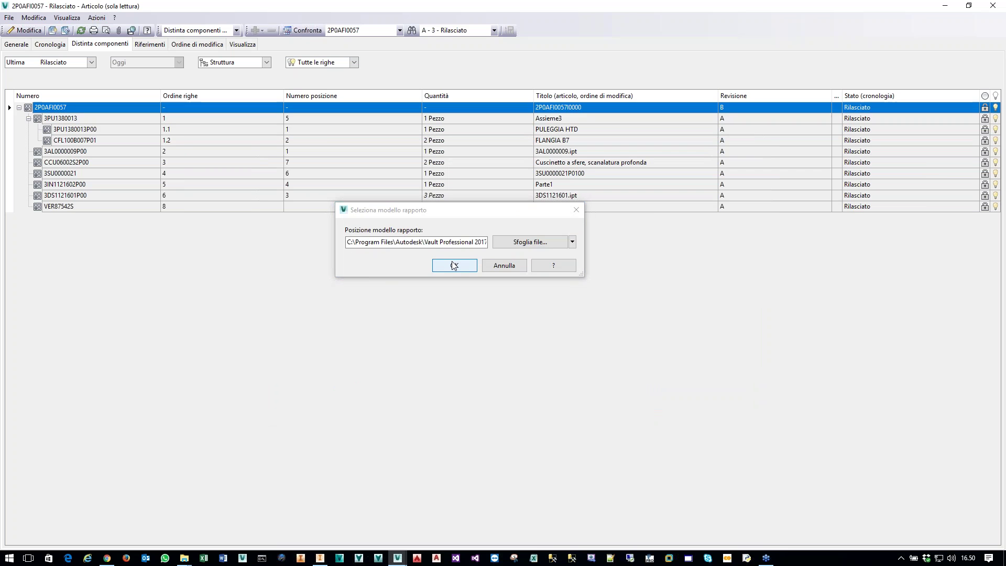
left_click(443, 323)
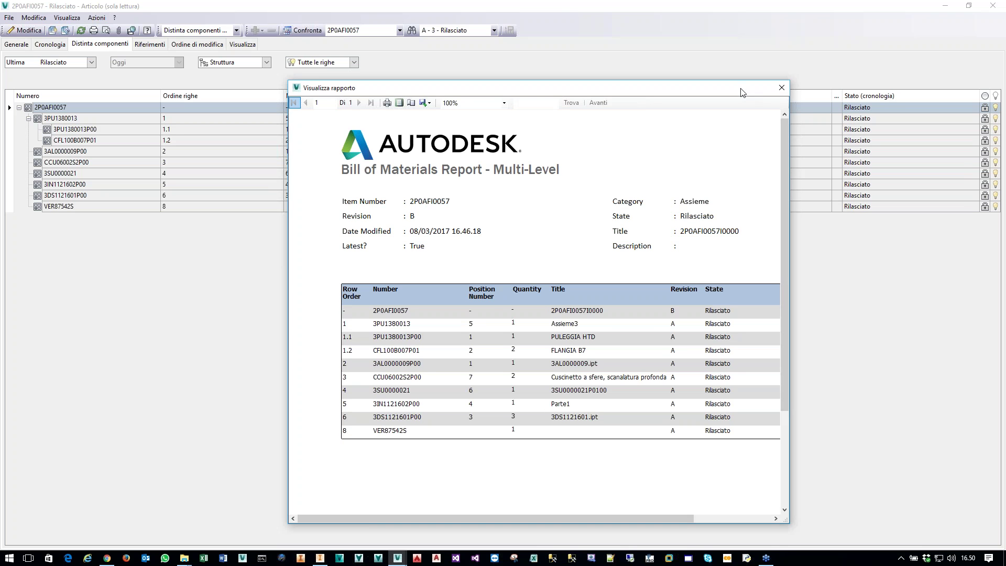
- Enlarge the report preview to show all table columns, check the available export formats, and close the report
left_click_drag(739, 90, 640, 47)
left_click_drag(690, 480, 844, 513)
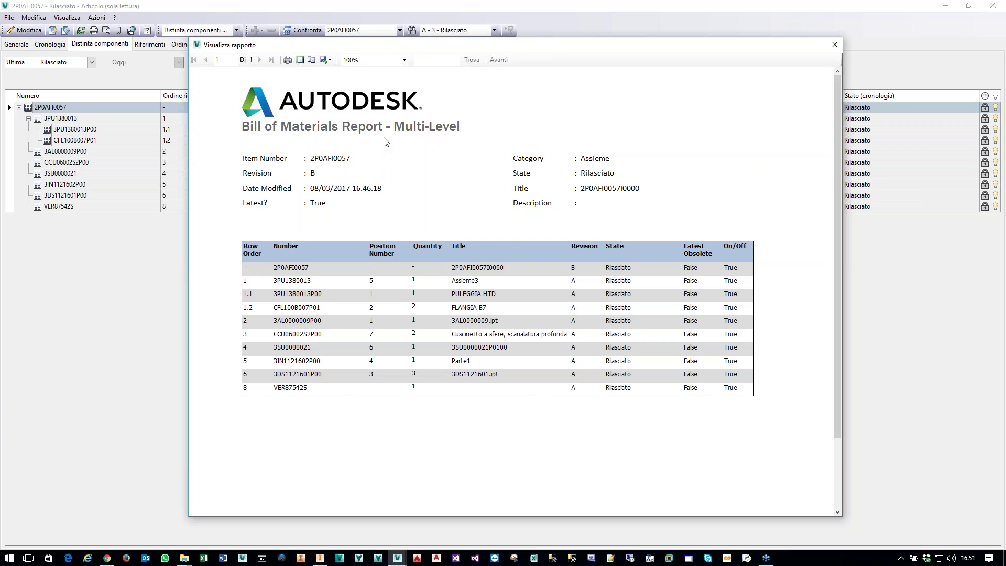
left_click(323, 60)
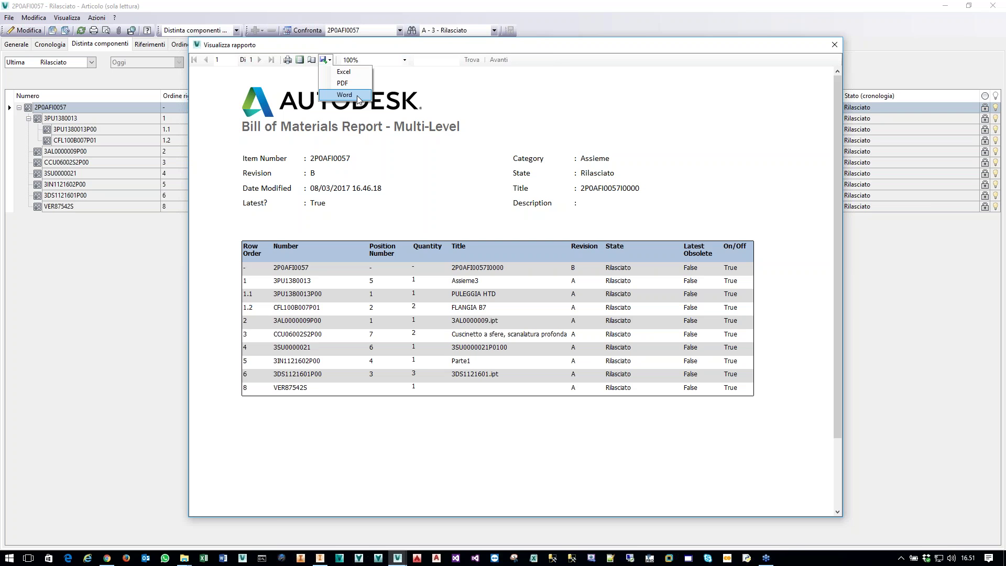
left_click(498, 78)
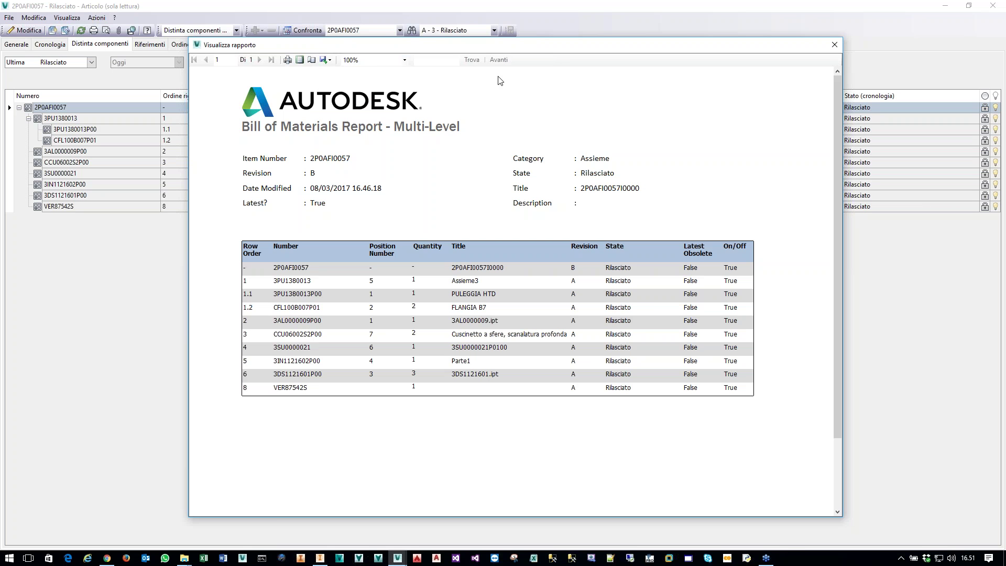
left_click(835, 46)
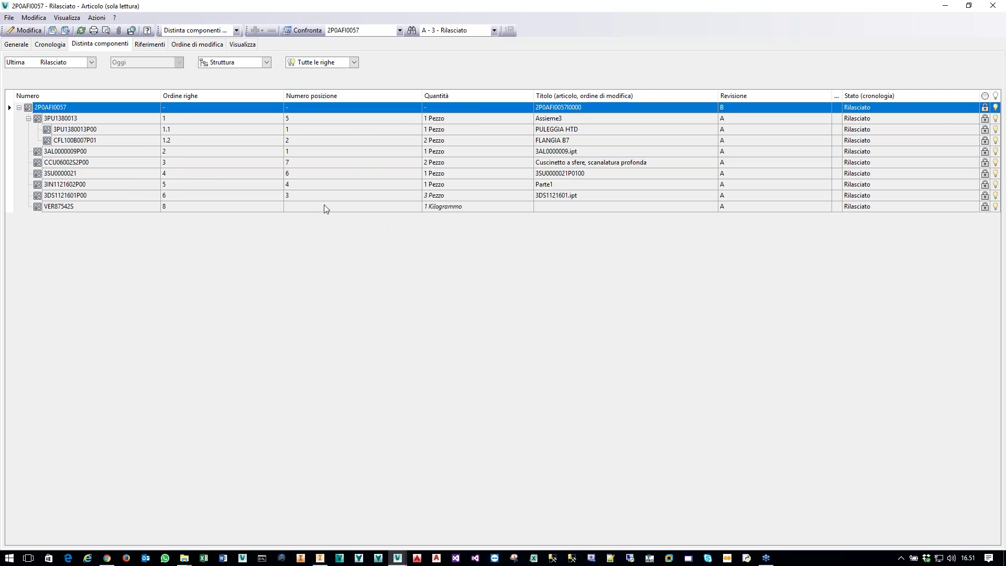
- Generate another bill of materials report for 2P0AFI0057 with the customized template NKEDemo_BOM - Multi-Level.rdlc
right_click(55, 108)
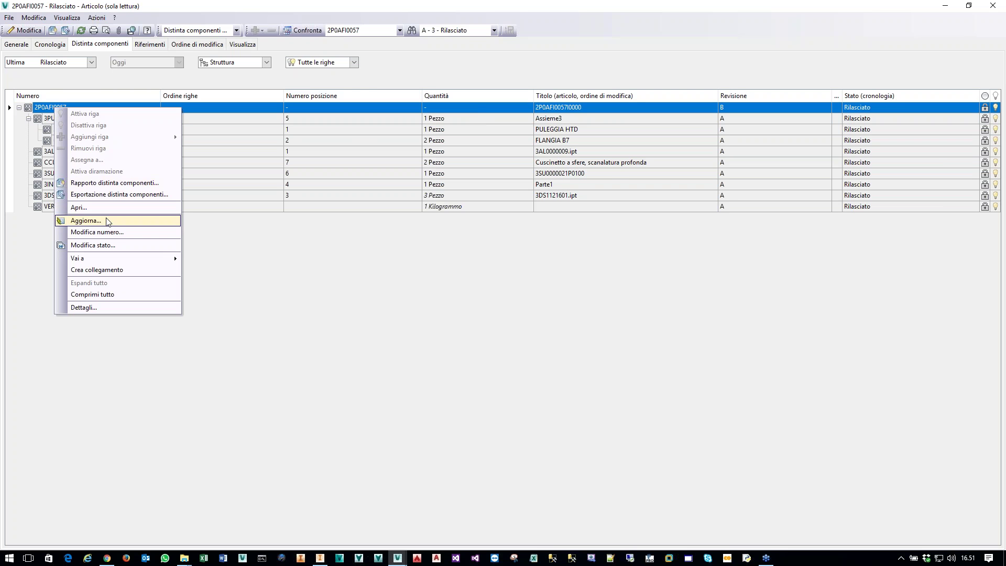
left_click(110, 182)
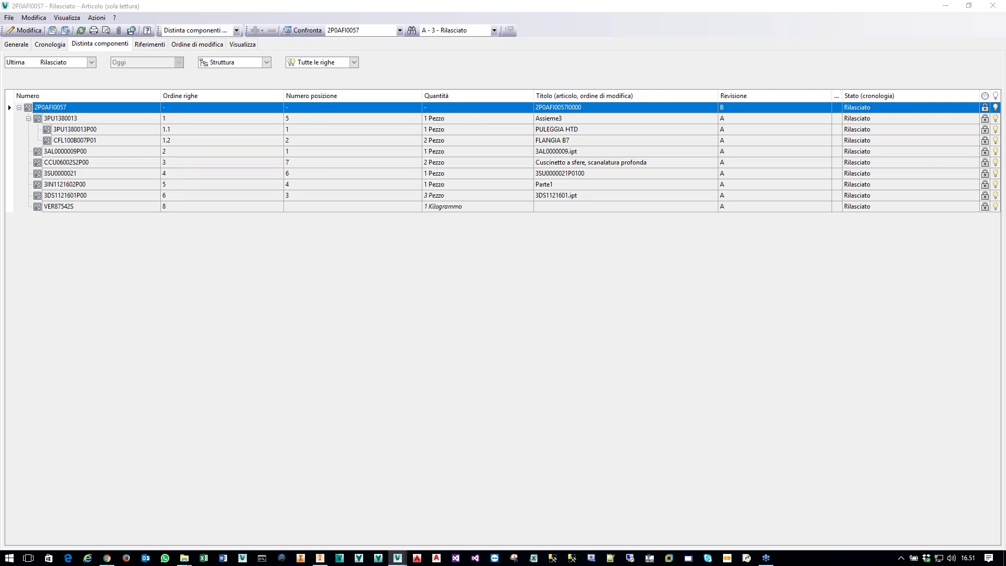
left_click(539, 242)
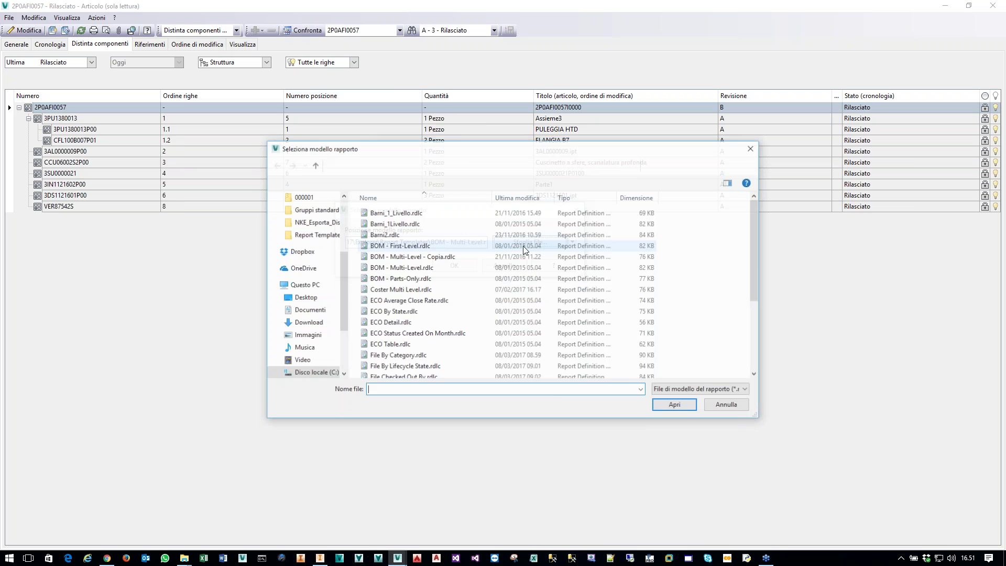
left_click_drag(755, 223, 753, 287)
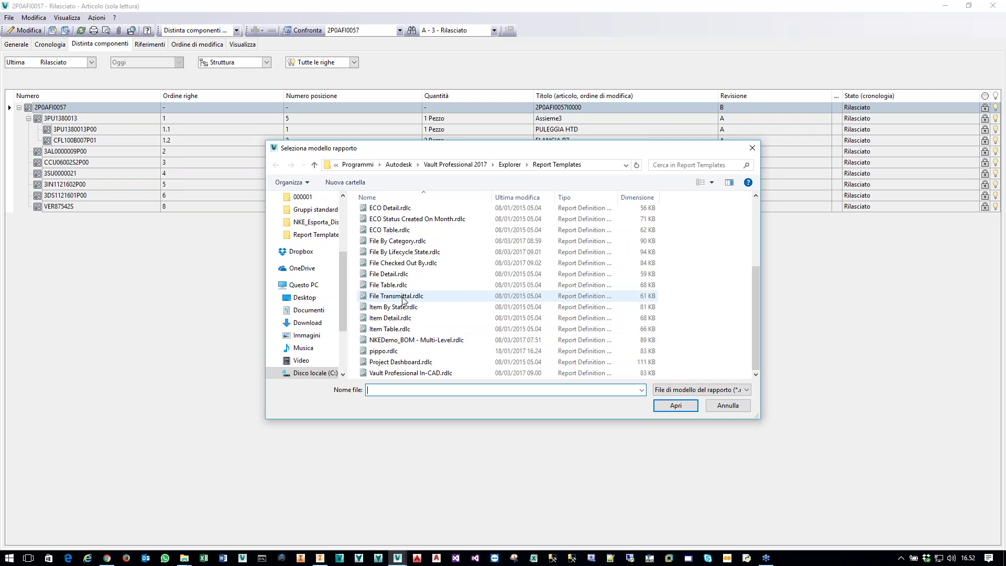
left_click(413, 340)
left_click(675, 407)
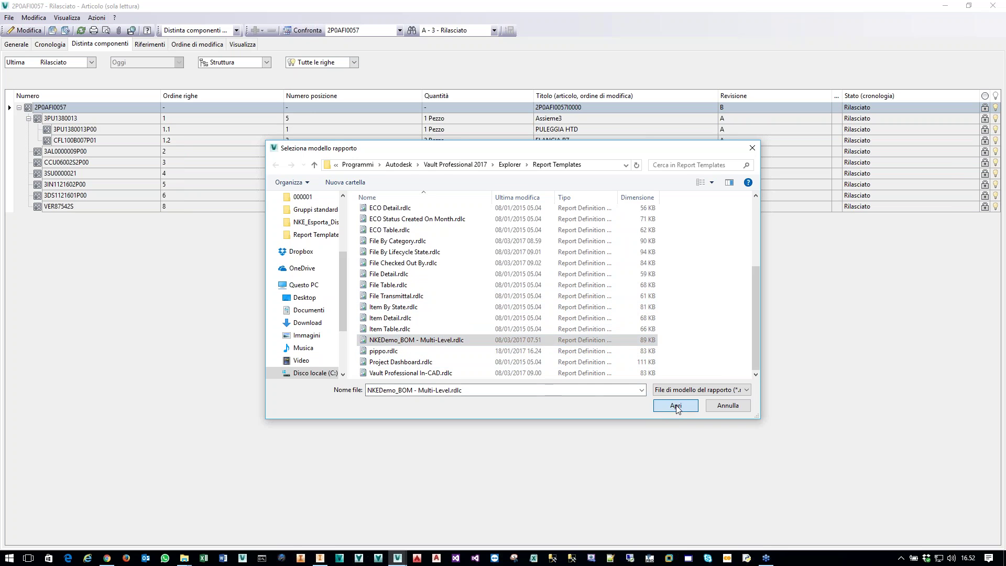
left_click(449, 265)
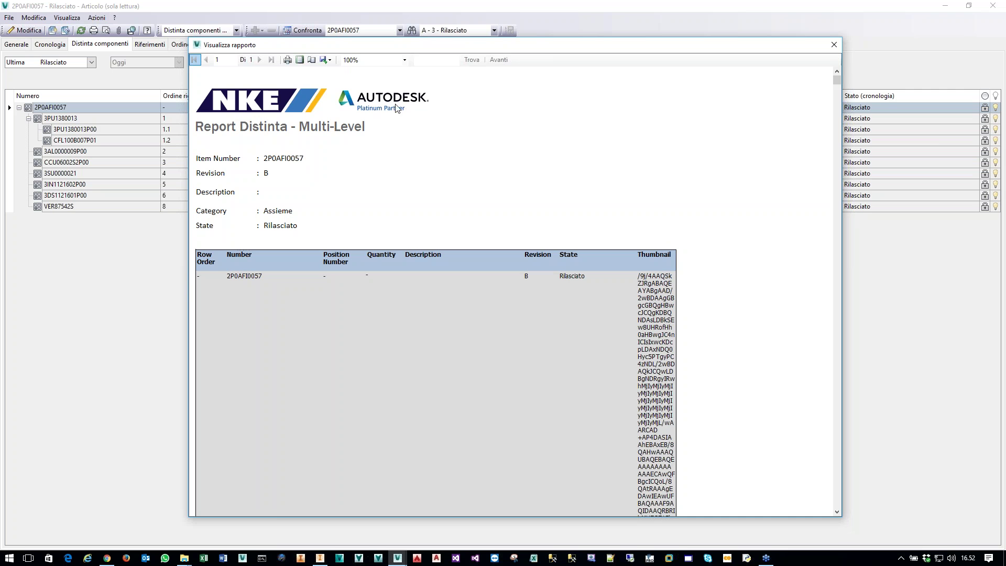
- Examine the customized report's header and thumbnail column, and close it to return to the item list
scroll(278, 211, "down", 2)
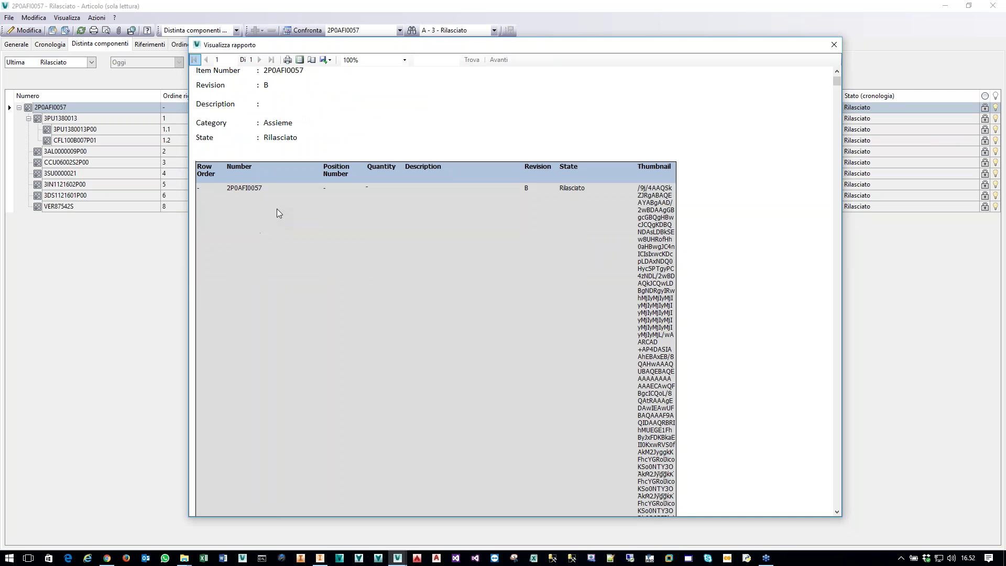
scroll(277, 212, "down", 1)
scroll(588, 212, "down", 1)
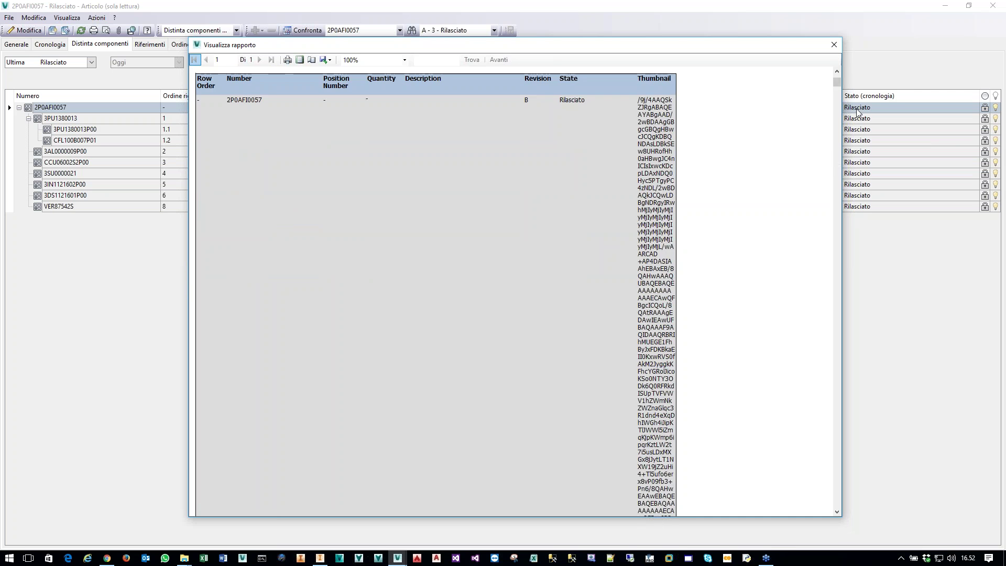
left_click(835, 99)
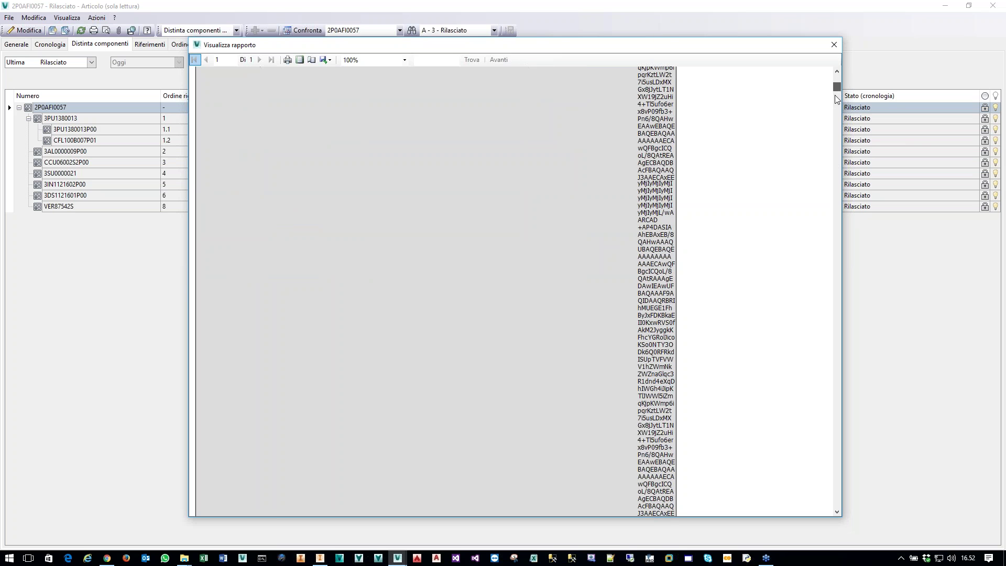
left_click_drag(836, 107, 821, 259)
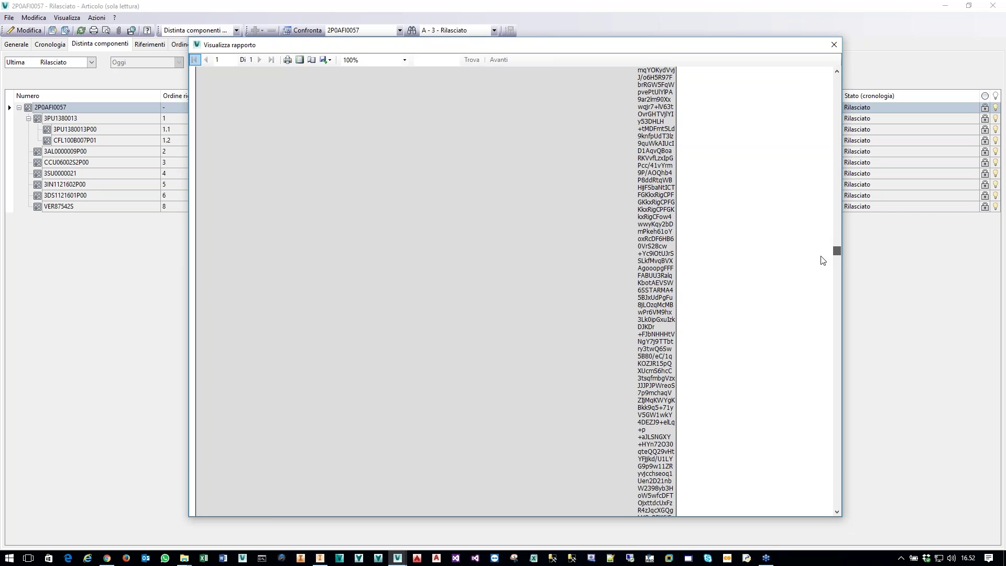
left_click_drag(821, 333, 798, 67)
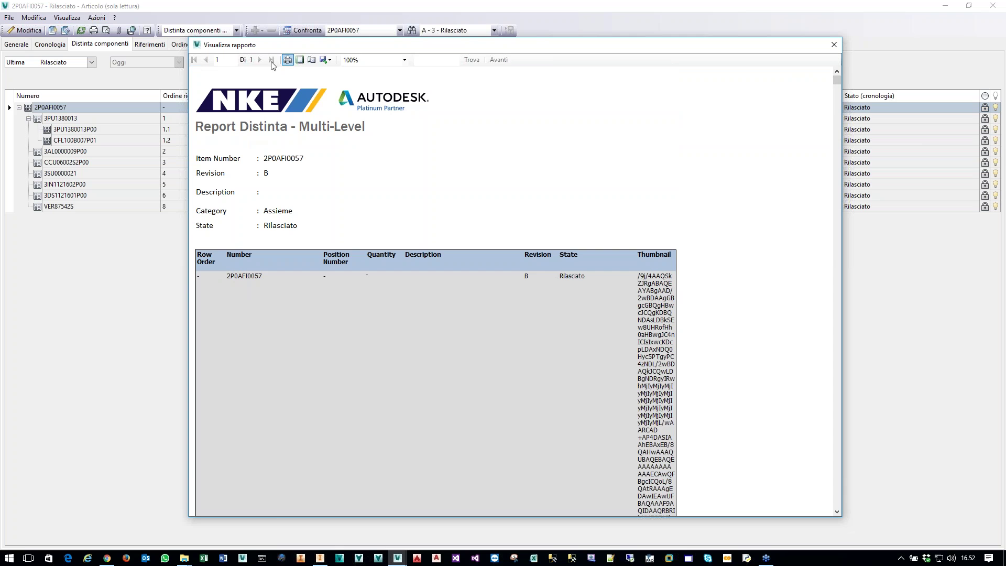
left_click(828, 47)
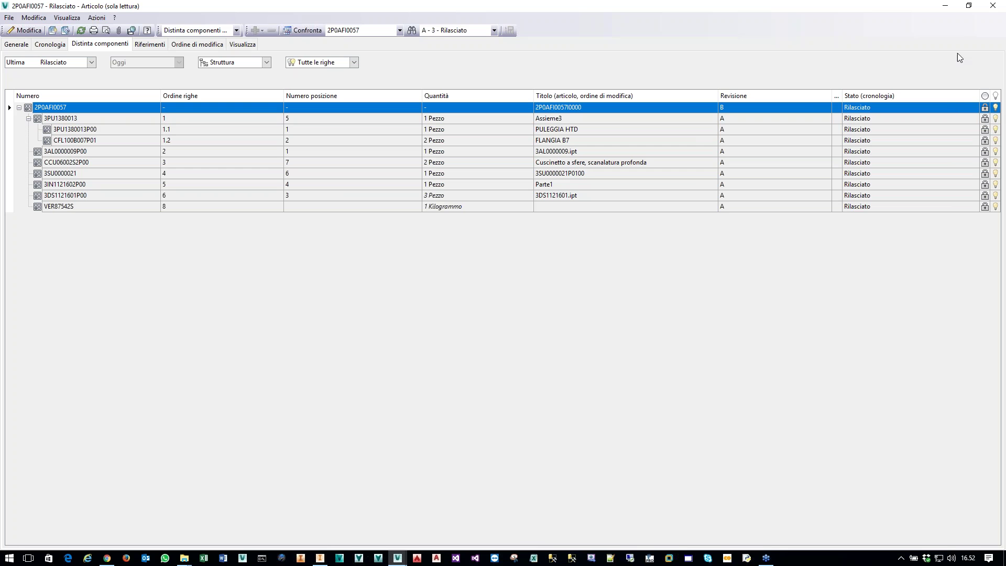
left_click(950, 6)
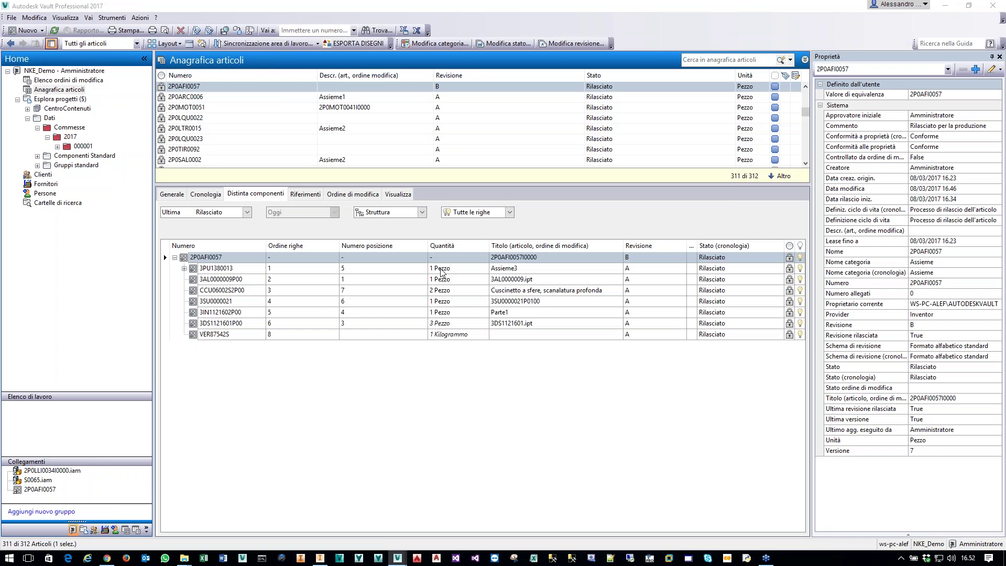